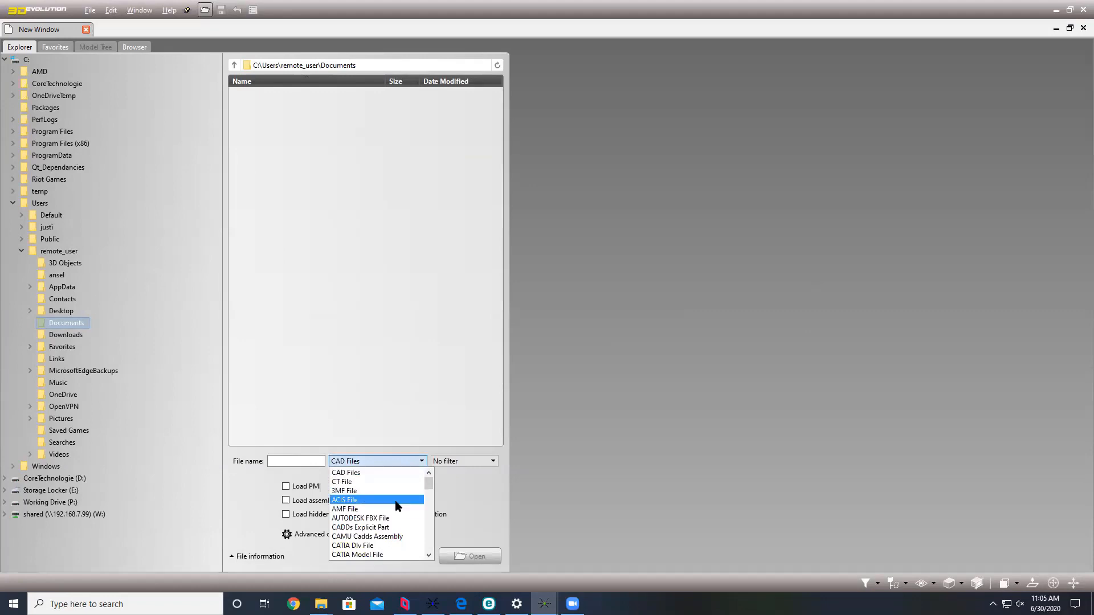
# Step: Review the CAD formats offered for import in the file type list, from CAD Files through All Files
pyautogui.scroll(-3, 395, 493)
pyautogui.scroll(-3, 395, 494)
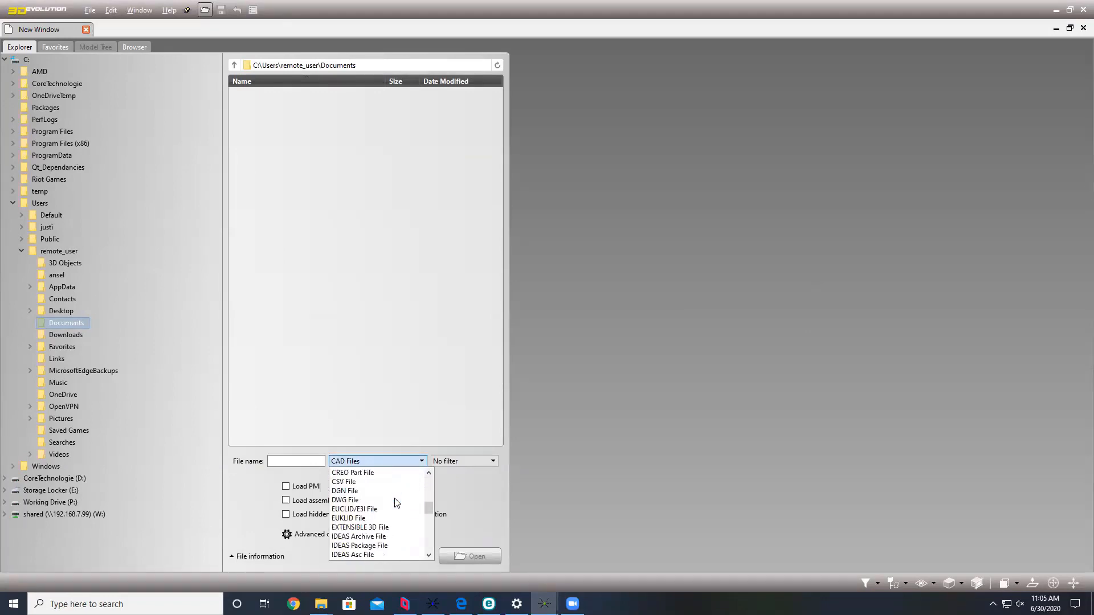
pyautogui.scroll(-3, 397, 501)
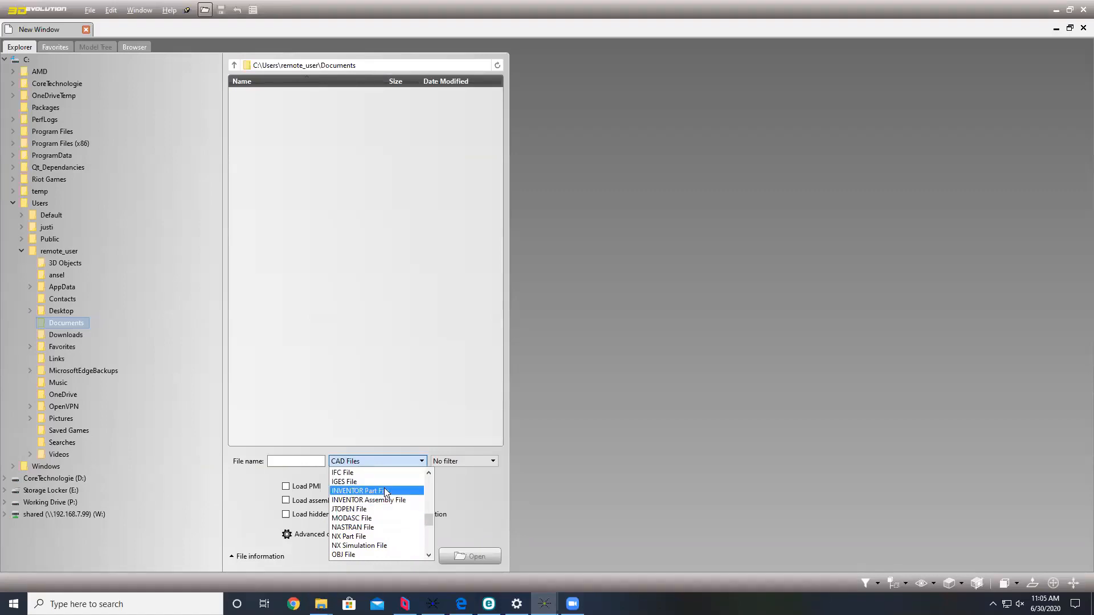
pyautogui.scroll(-3, 385, 493)
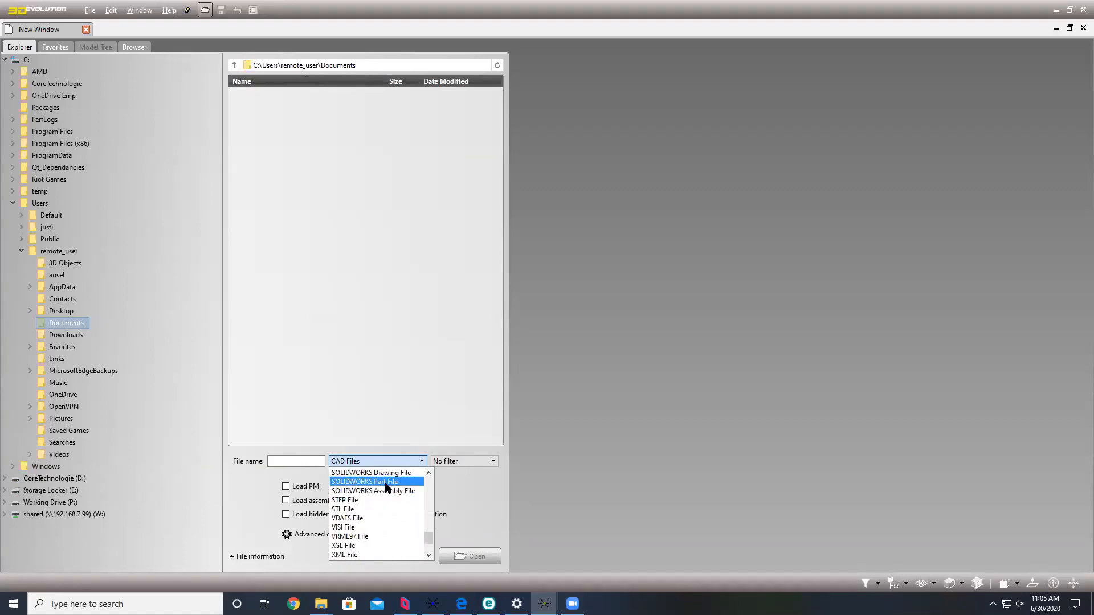
pyautogui.scroll(-2, 386, 503)
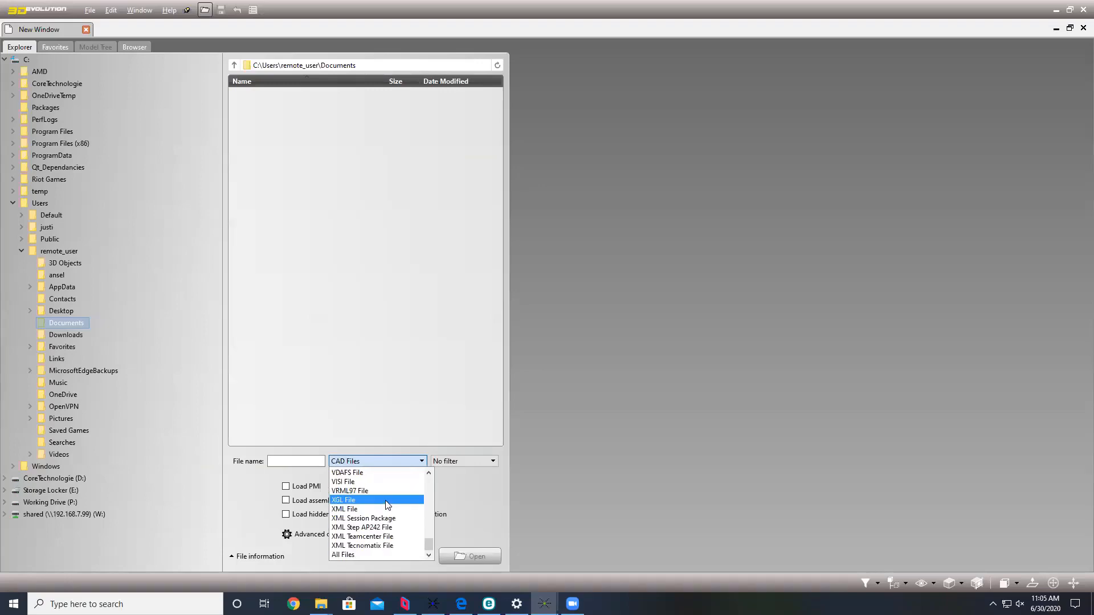
pyautogui.scroll(10, 387, 502)
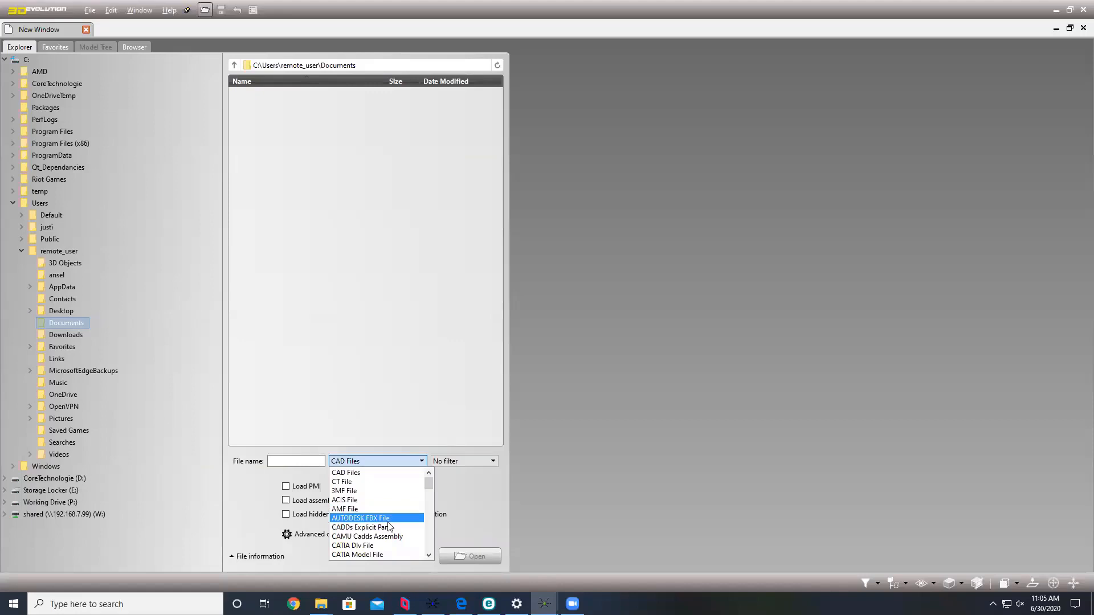
pyautogui.scroll(-2, 389, 521)
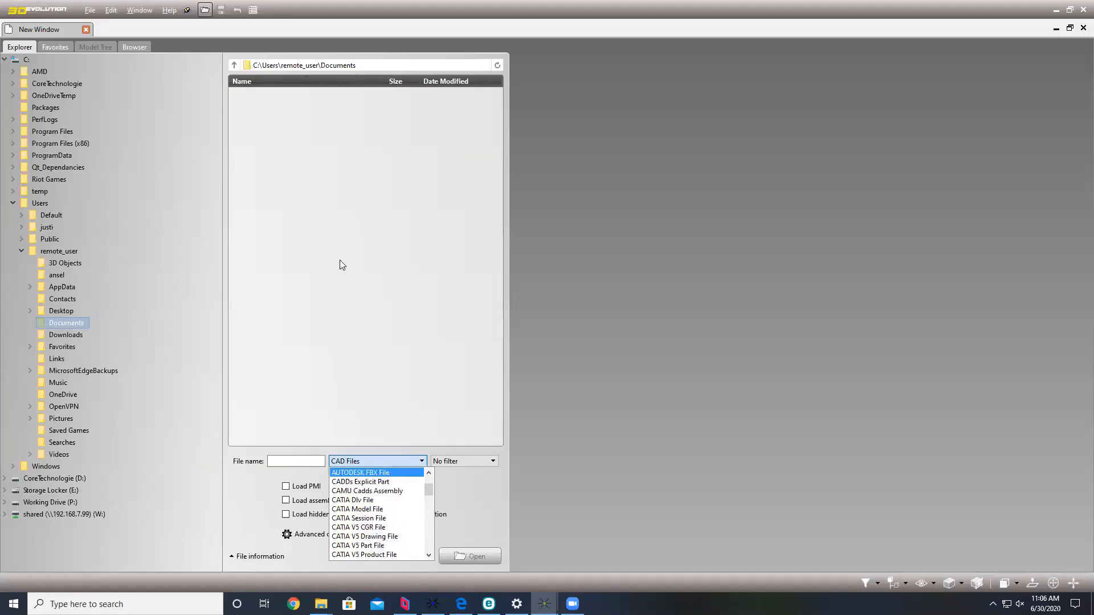
pyautogui.click(364, 269)
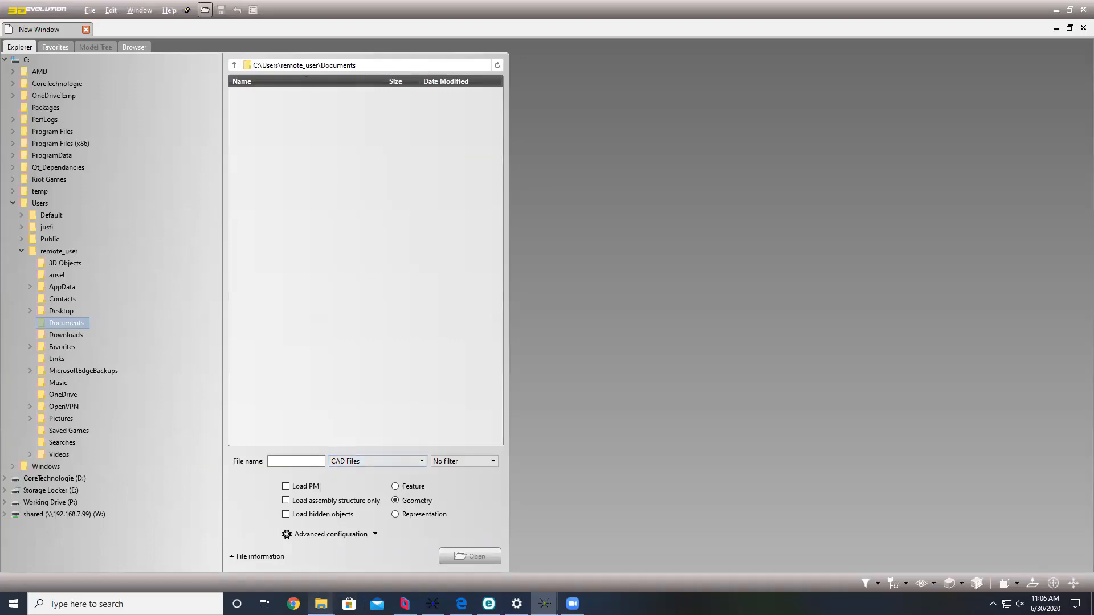
pyautogui.click(411, 486)
# Step: Switch to the File Explorer window with the webinar models and open the 1.Model Compare folder
pyautogui.click(321, 604)
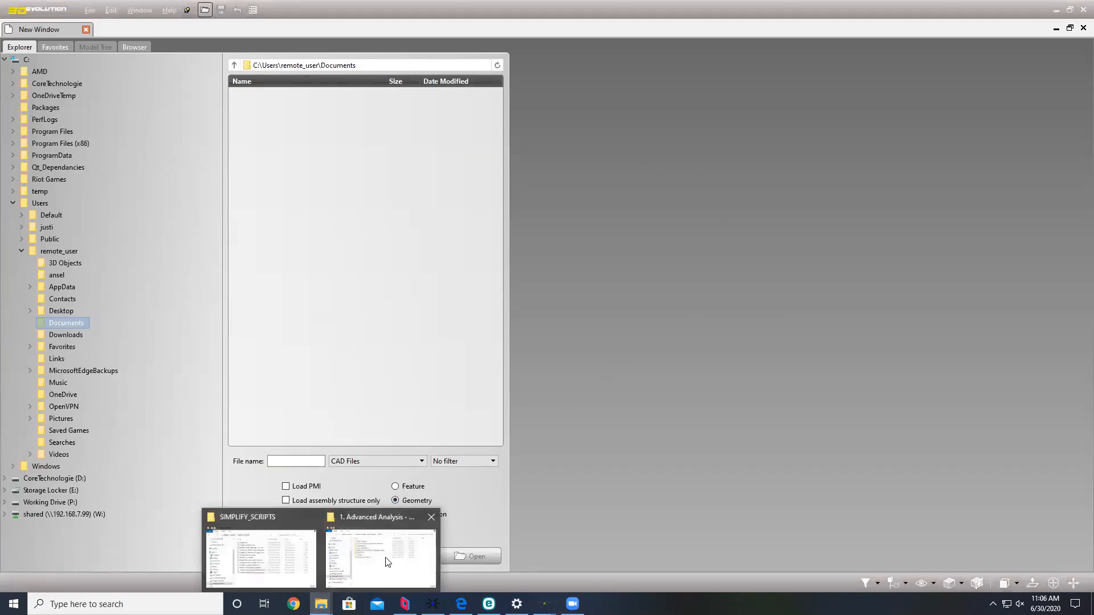
pyautogui.click(374, 548)
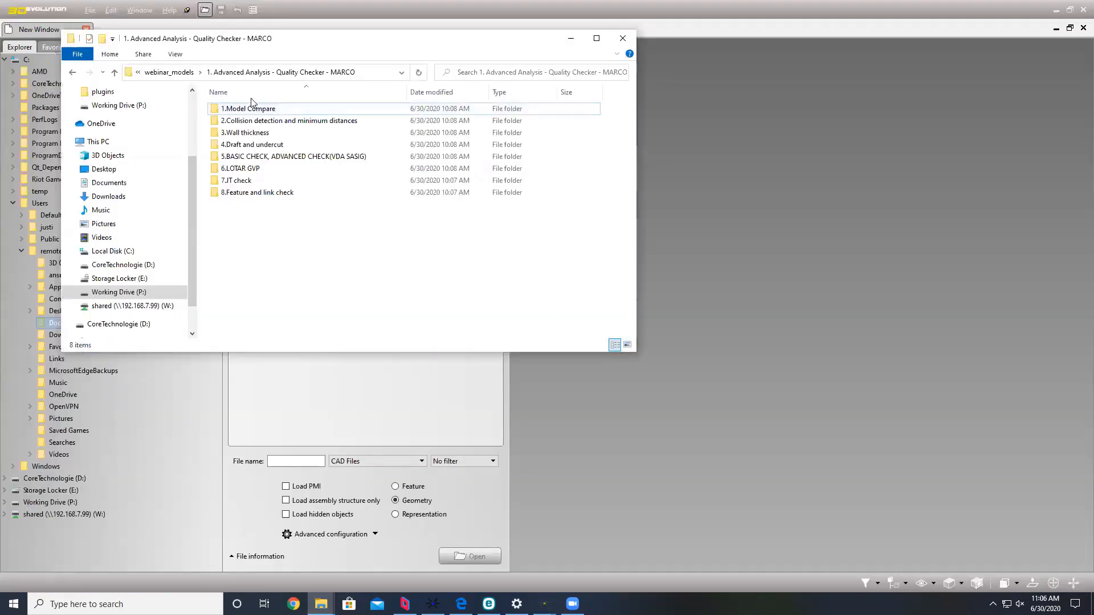
pyautogui.doubleClick(247, 108)
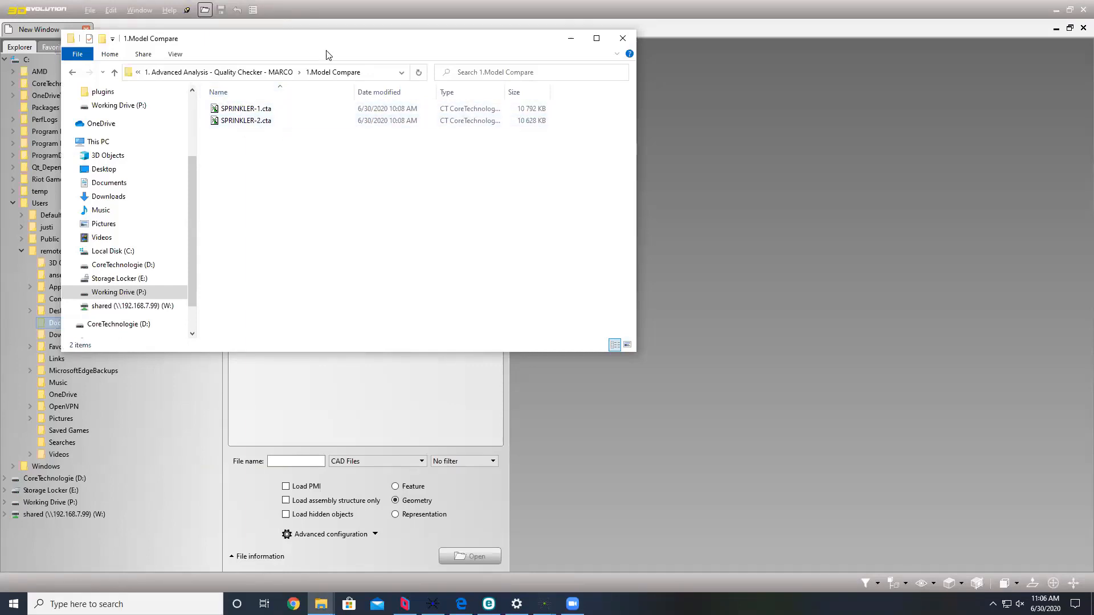
pyautogui.moveTo(326, 51); pyautogui.dragTo(500, 114)
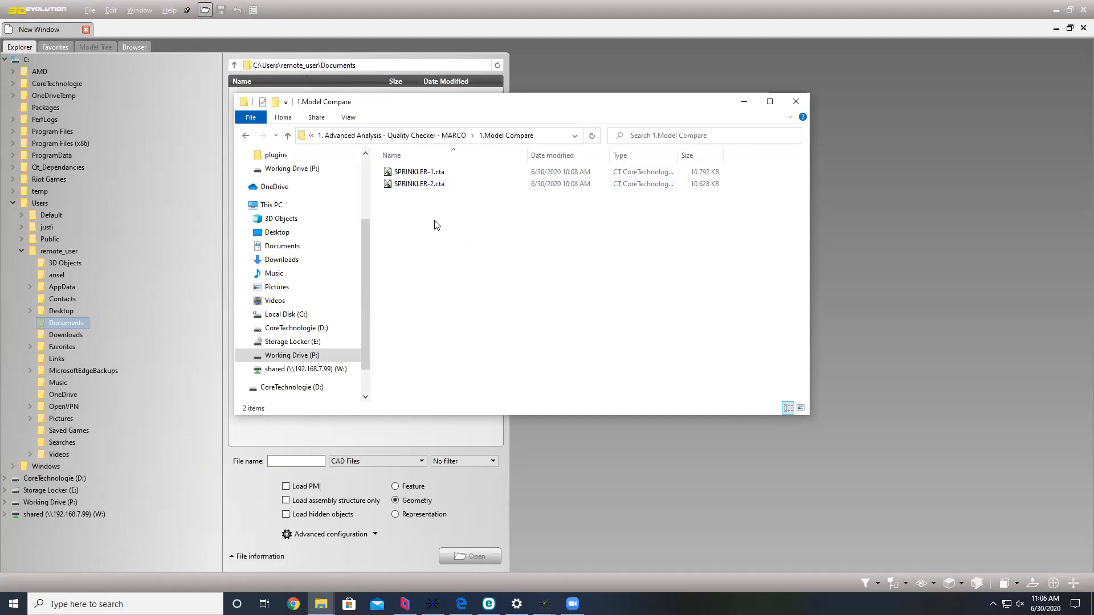
# Step: Load SPRINKLER-1.cta and SPRINKLER-2.cta together into 3D Evolution and return to its window
pyautogui.moveTo(456, 213); pyautogui.dragTo(411, 174)
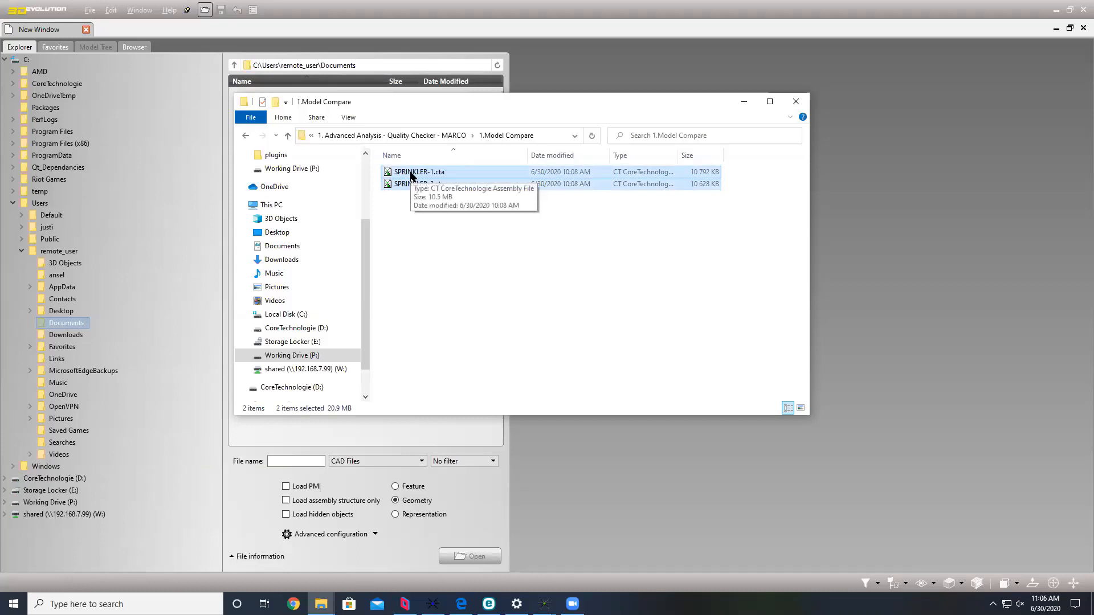
pyautogui.moveTo(411, 174); pyautogui.dragTo(898, 160)
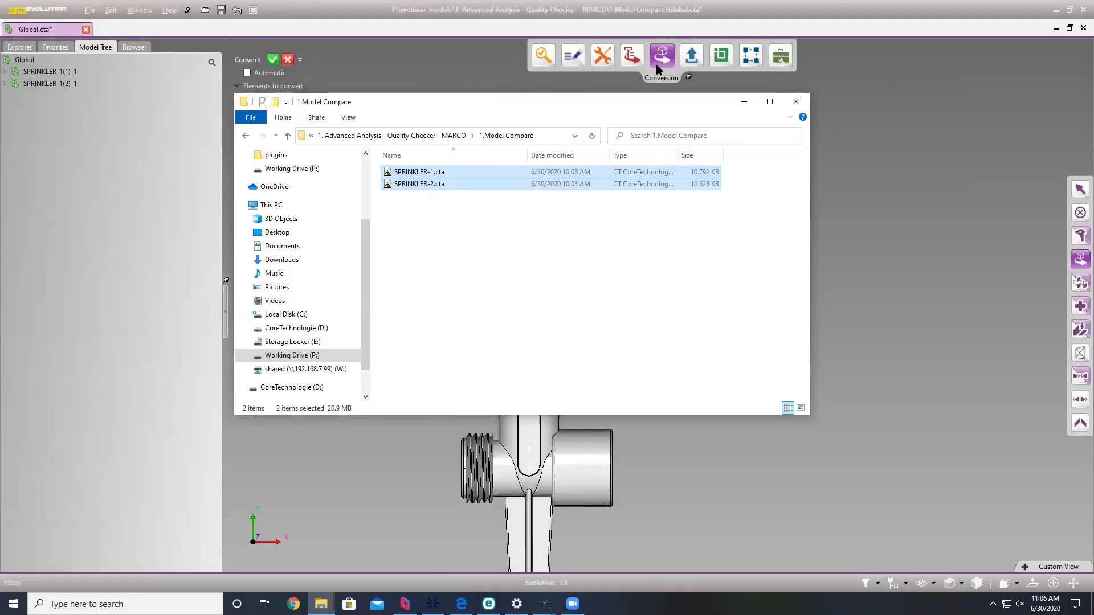
pyautogui.click(876, 254)
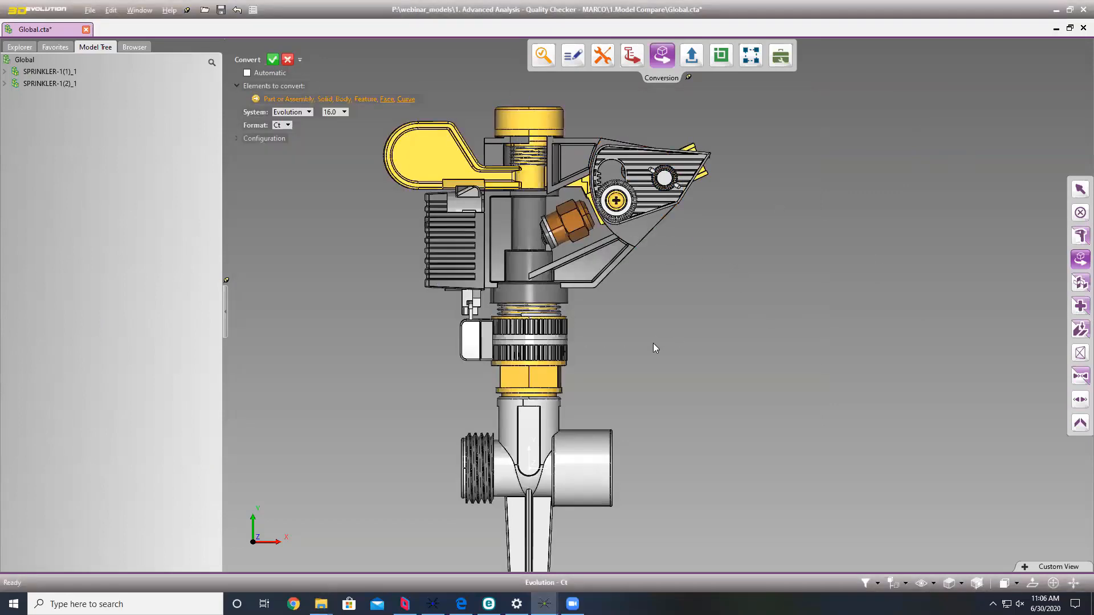
# Step: Compare the two sprinkler assemblies in Compare geometry mode with Compare curves turned off
pyautogui.moveTo(652, 343); pyautogui.dragTo(714, 343, button='middle')
pyautogui.scroll(-3, 677, 214)
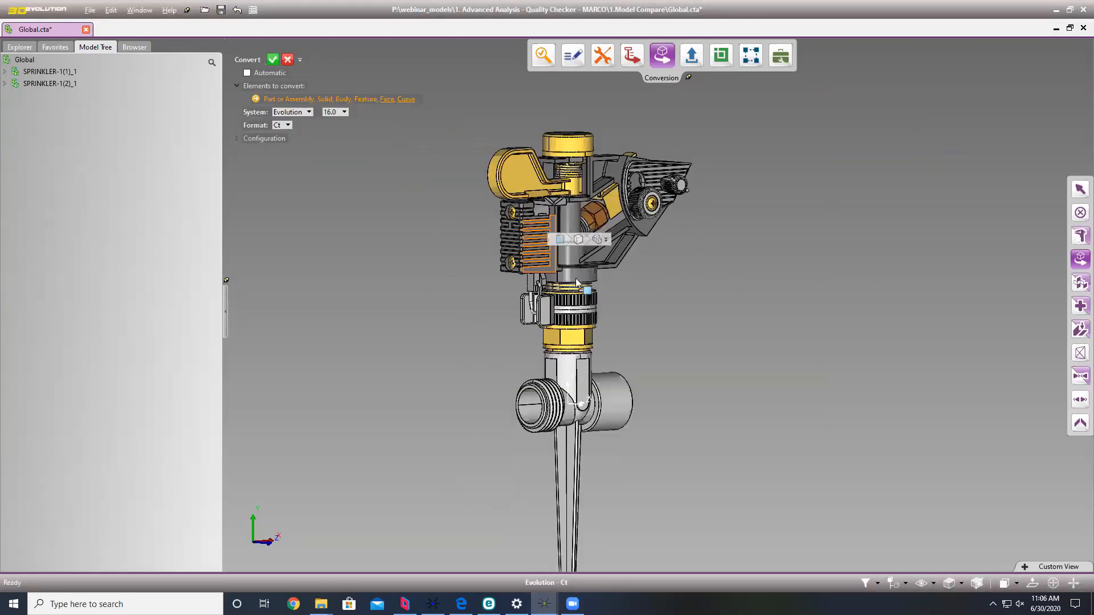
pyautogui.moveTo(657, 307); pyautogui.dragTo(658, 265, button='middle')
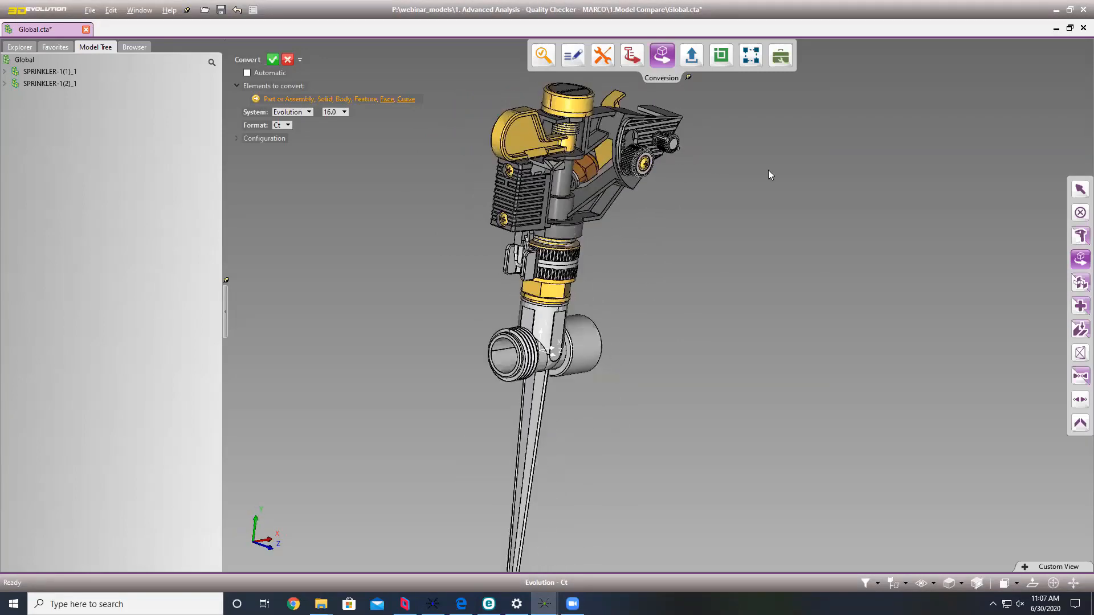
pyautogui.click(543, 55)
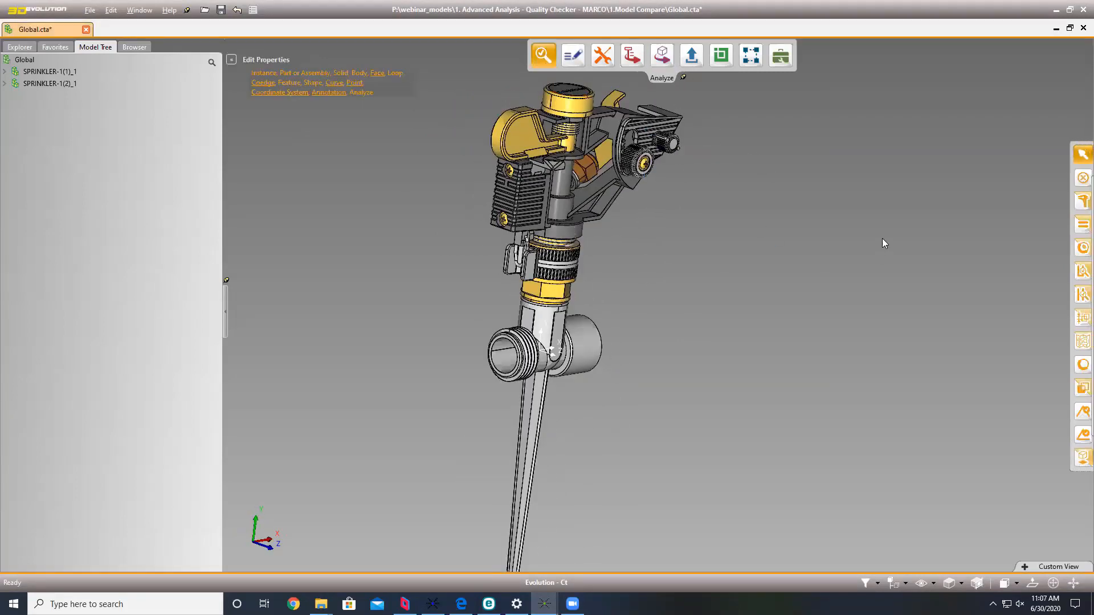
pyautogui.click(1079, 227)
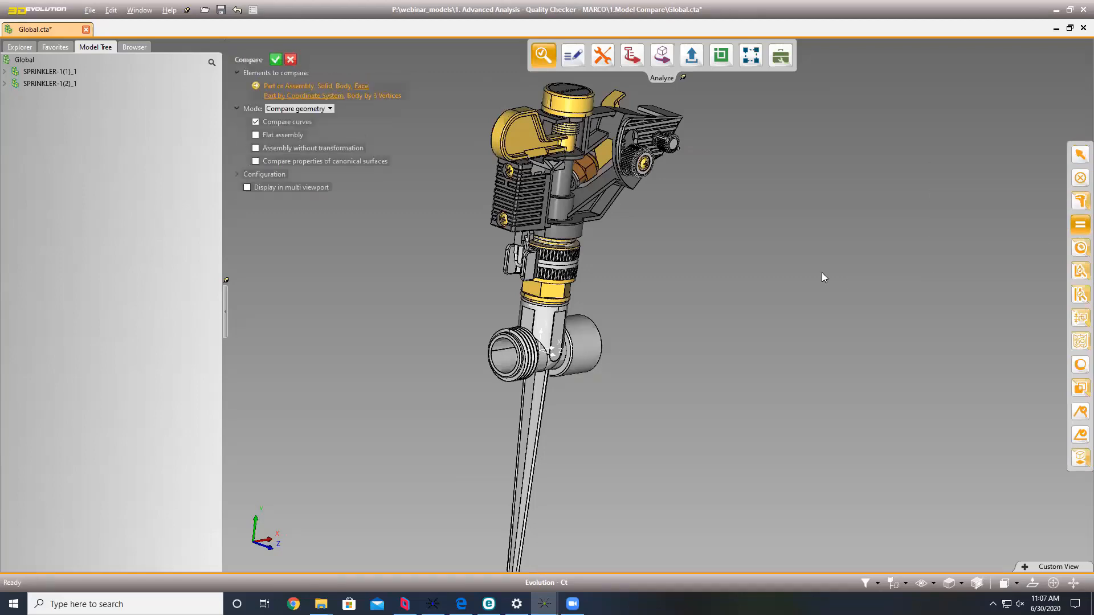
pyautogui.click(317, 109)
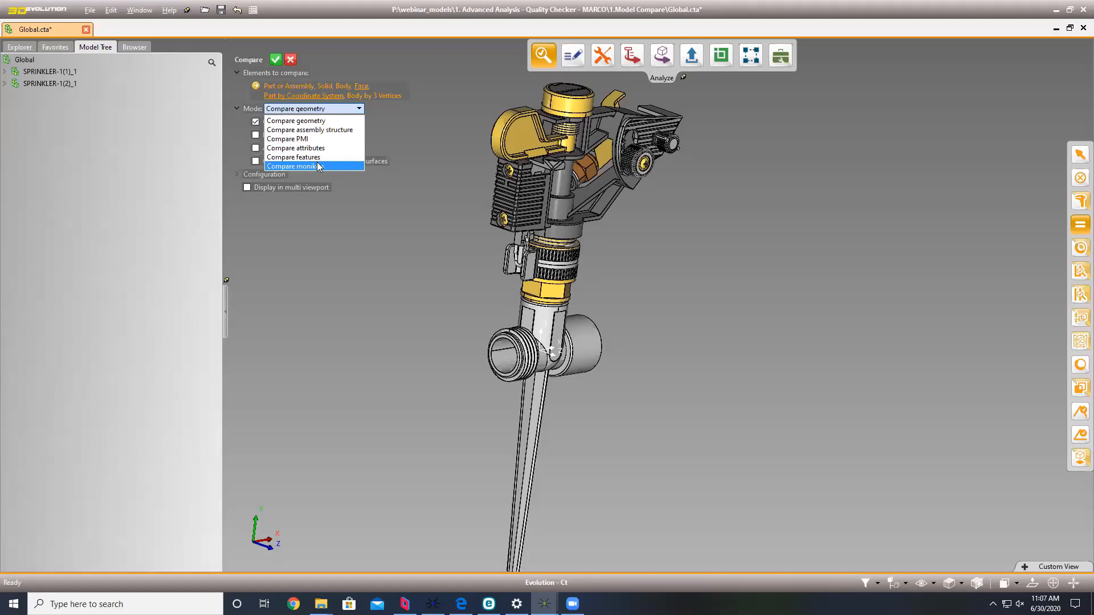
pyautogui.click(384, 277)
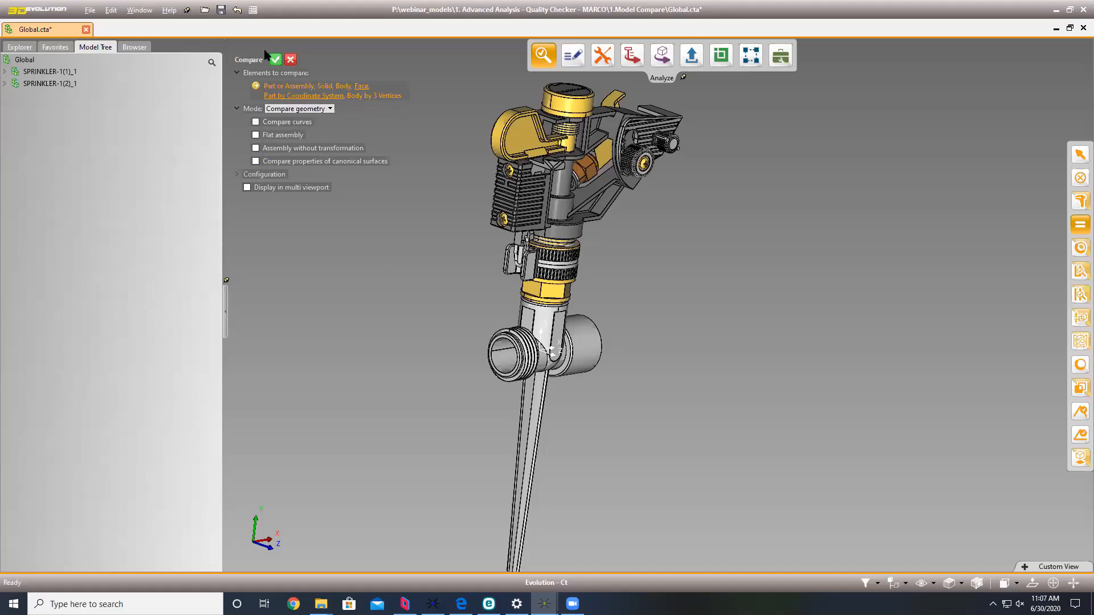
pyautogui.click(276, 60)
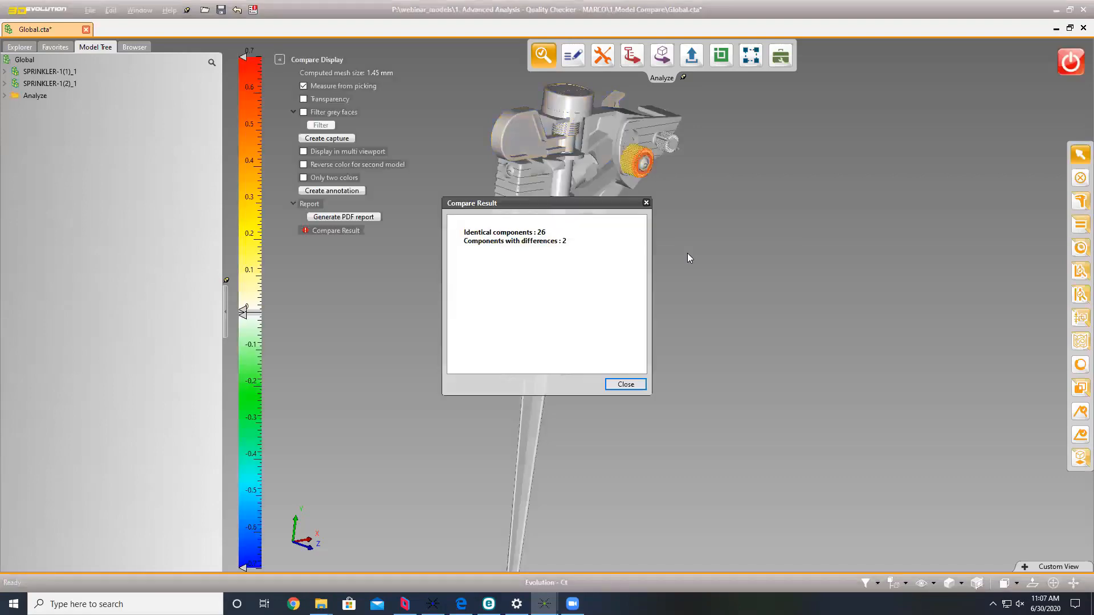
# Step: Dismiss the comparison summary and examine the colour-coded deviations on the sprinkler's ribbed adjustment knob
pyautogui.moveTo(525, 203); pyautogui.dragTo(788, 197)
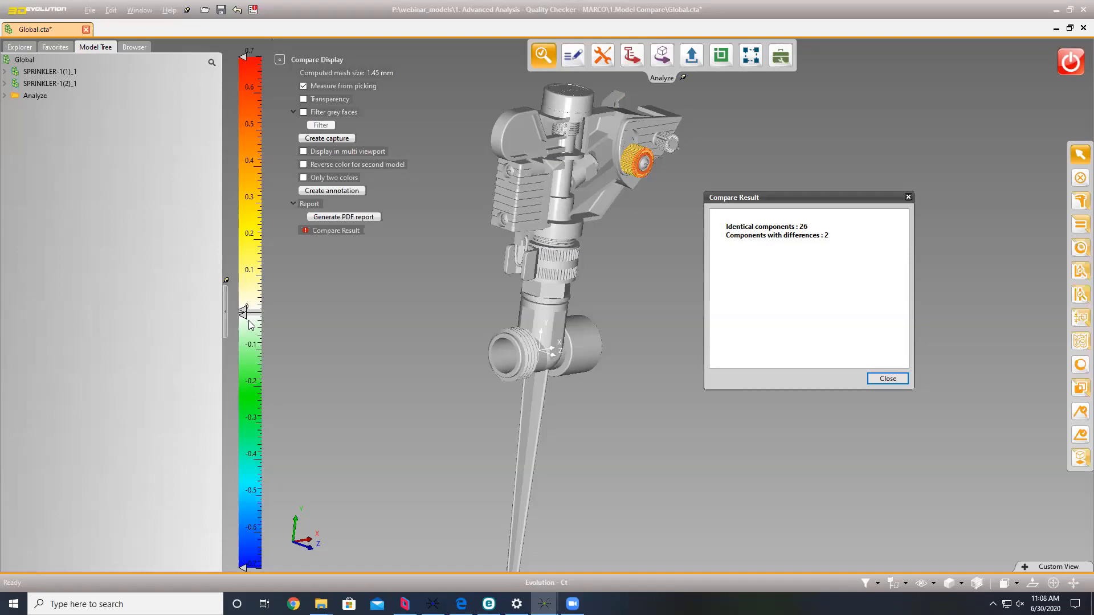
pyautogui.click(887, 378)
pyautogui.scroll(2, 615, 152)
pyautogui.scroll(2, 616, 151)
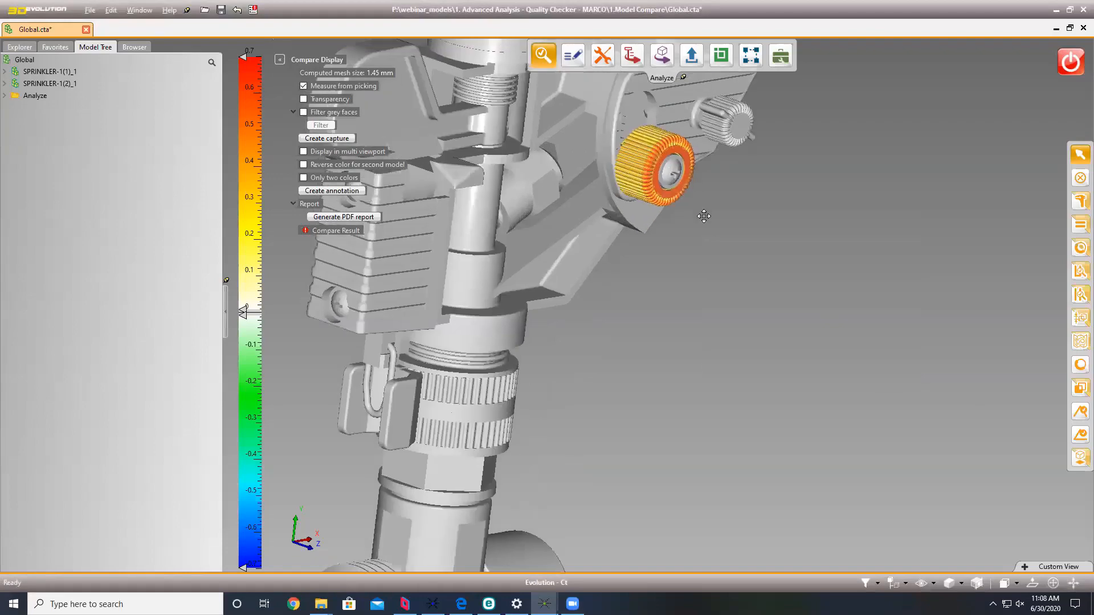
pyautogui.moveTo(692, 219); pyautogui.dragTo(724, 271, button='middle')
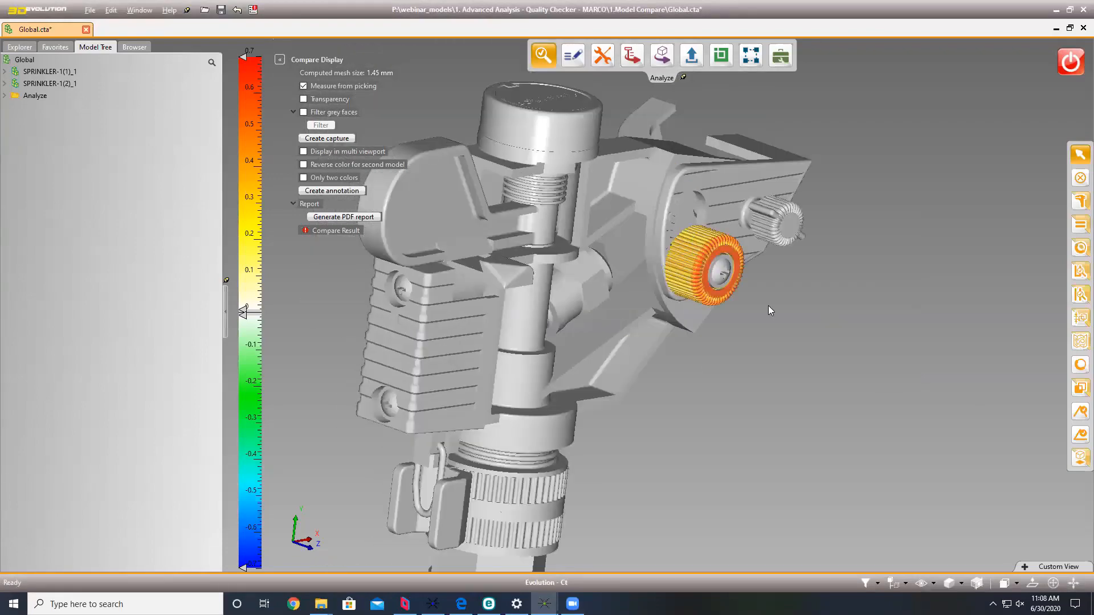
pyautogui.moveTo(768, 307); pyautogui.dragTo(686, 274, button='middle')
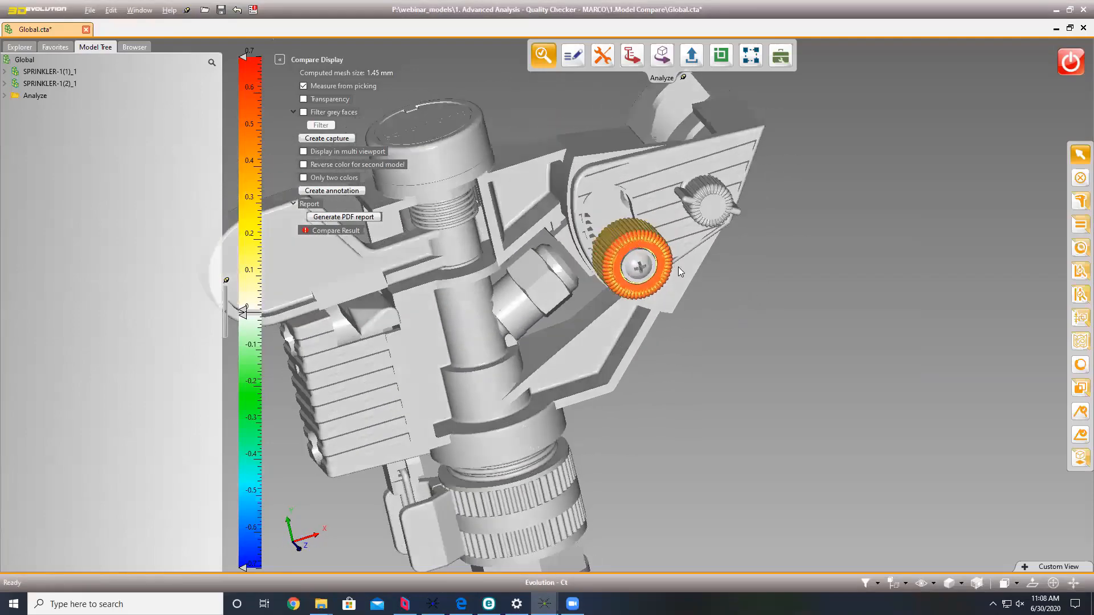
pyautogui.scroll(-3, 774, 266)
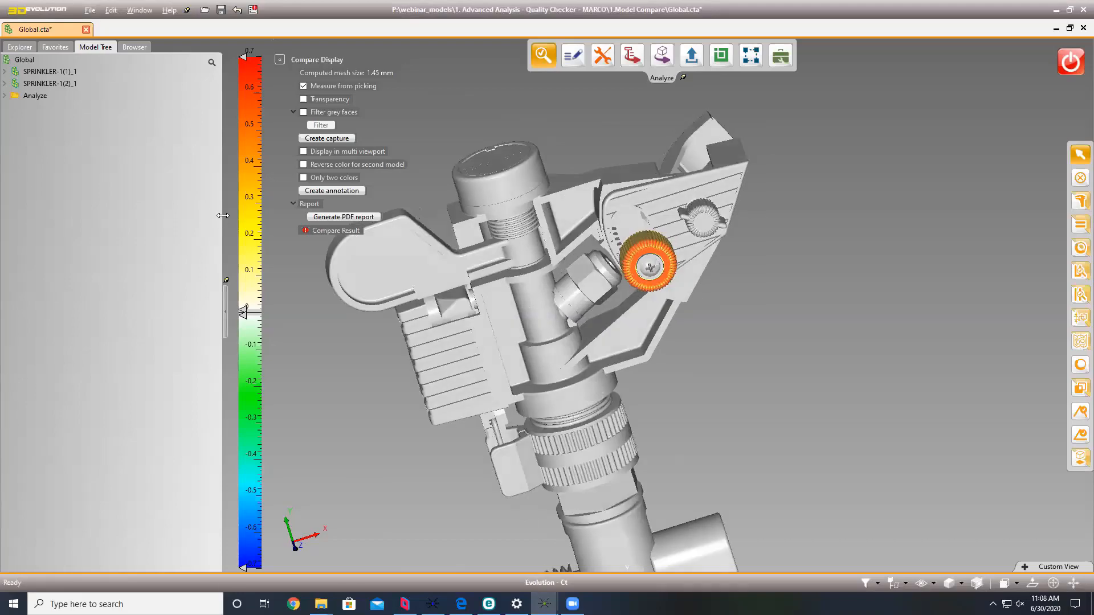
# Step: Widen the model view and cut a section through the colour-coded adjustment knob
pyautogui.moveTo(222, 217); pyautogui.dragTo(119, 216)
pyautogui.moveTo(465, 254); pyautogui.dragTo(457, 235, button='middle')
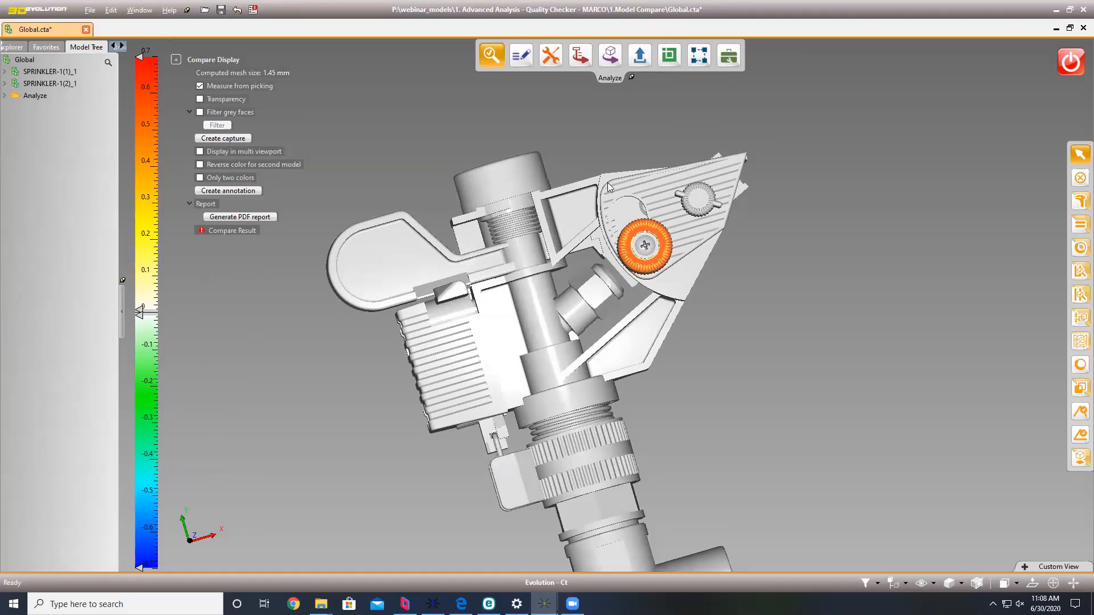
pyautogui.click(682, 370)
pyautogui.click(311, 312)
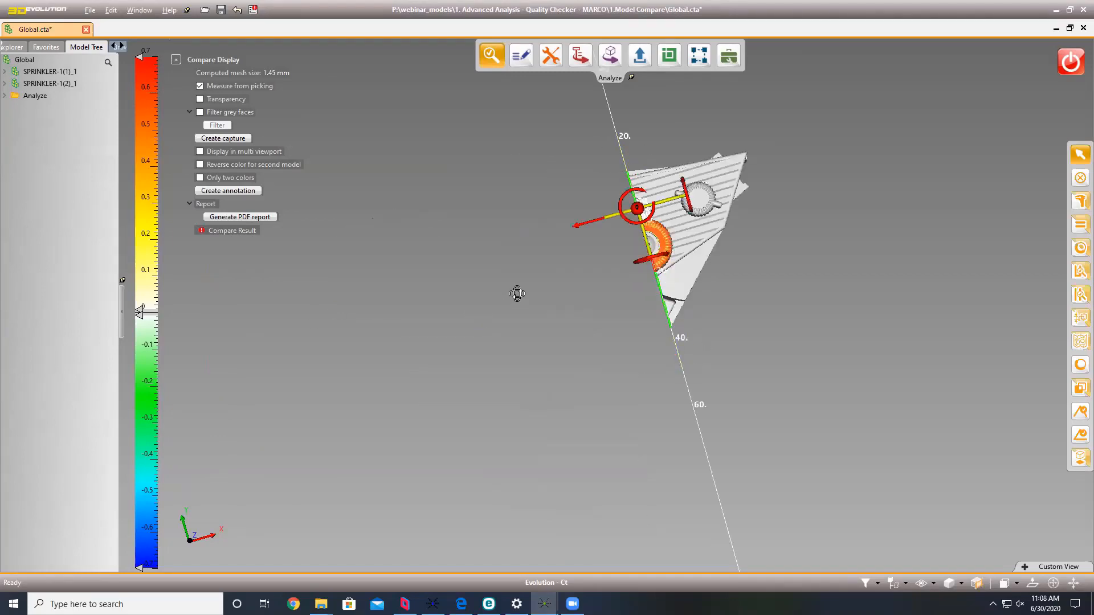
pyautogui.scroll(2, 546, 285)
pyautogui.moveTo(512, 289); pyautogui.dragTo(450, 325, button='middle')
pyautogui.scroll(4, 450, 325)
pyautogui.scroll(3, 450, 326)
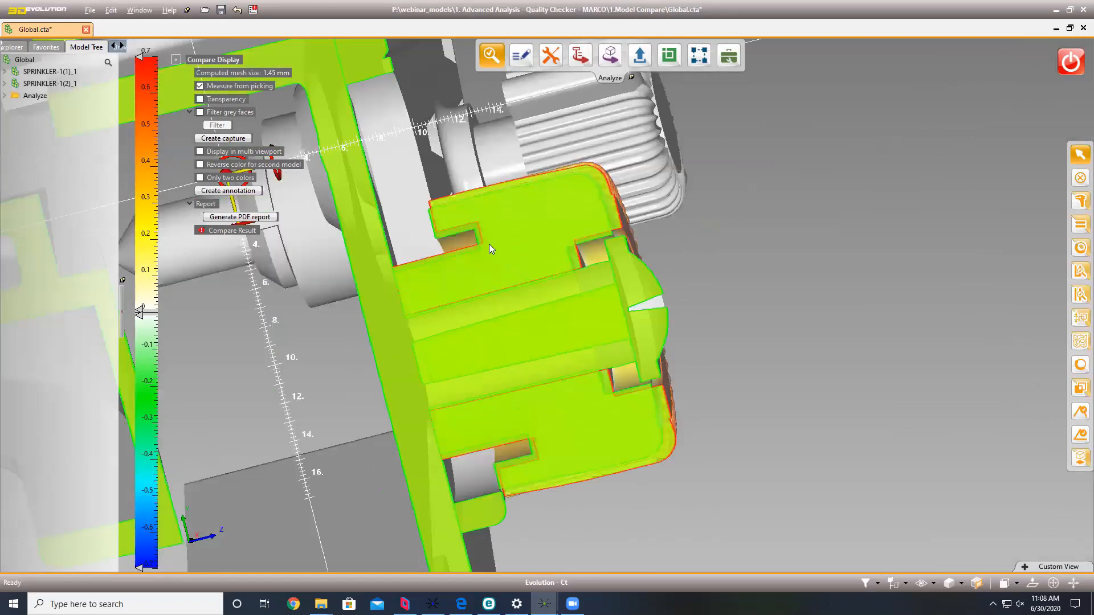
# Step: Examine the offset between the two models' outlines around the sectioned knob's inner notch
pyautogui.scroll(4, 488, 244)
pyautogui.scroll(3, 400, 199)
pyautogui.moveTo(383, 152); pyautogui.dragTo(385, 186, button='middle')
pyautogui.scroll(3, 386, 148)
pyautogui.scroll(-3, 410, 272)
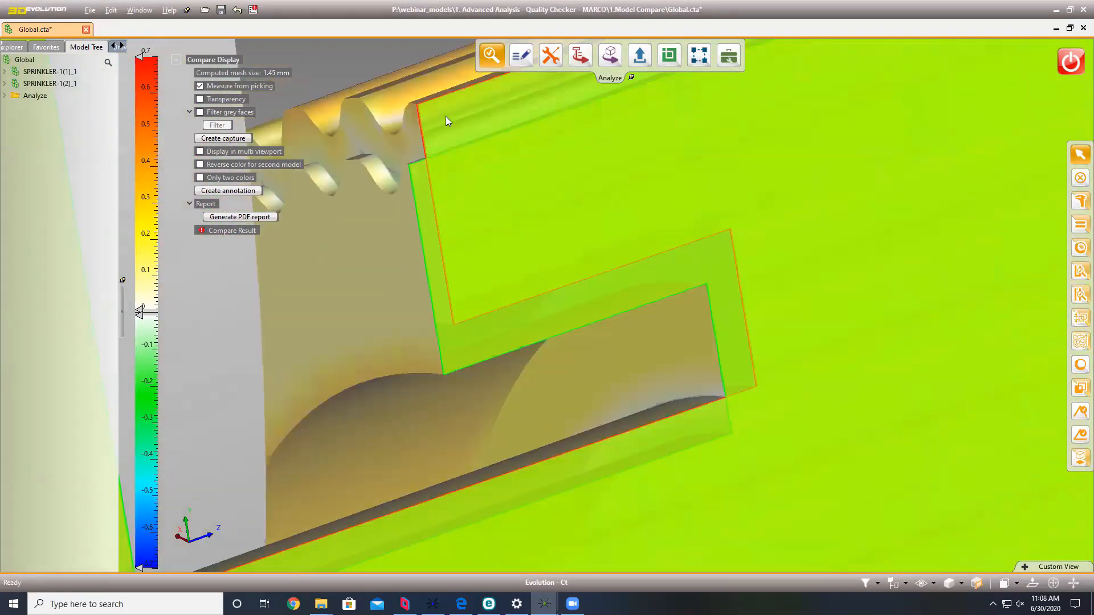
pyautogui.scroll(-2, 441, 231)
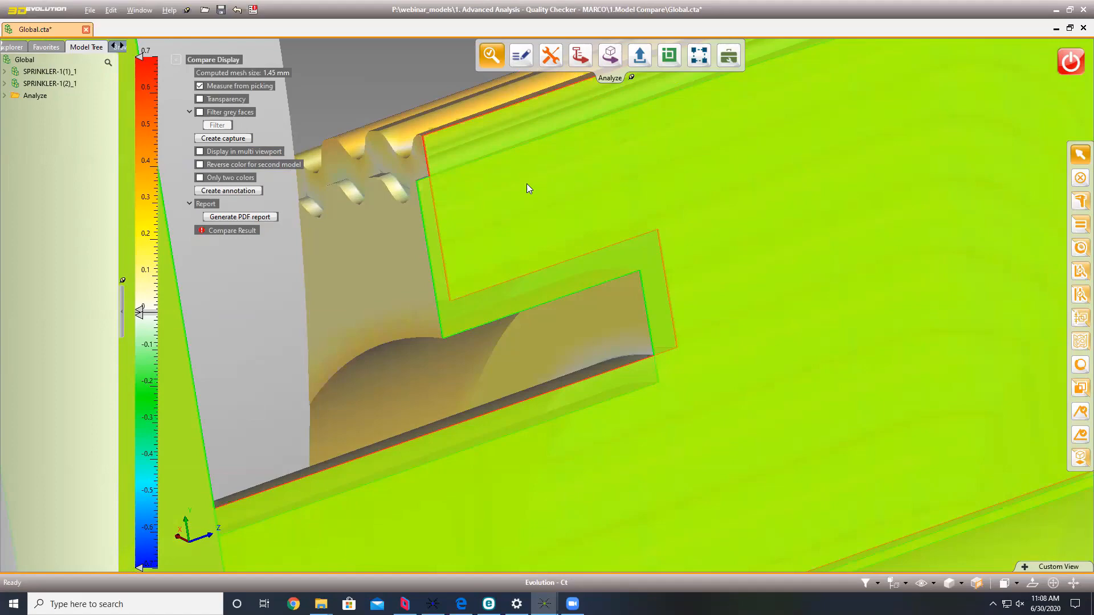
pyautogui.scroll(-3, 526, 183)
pyautogui.scroll(3, 461, 210)
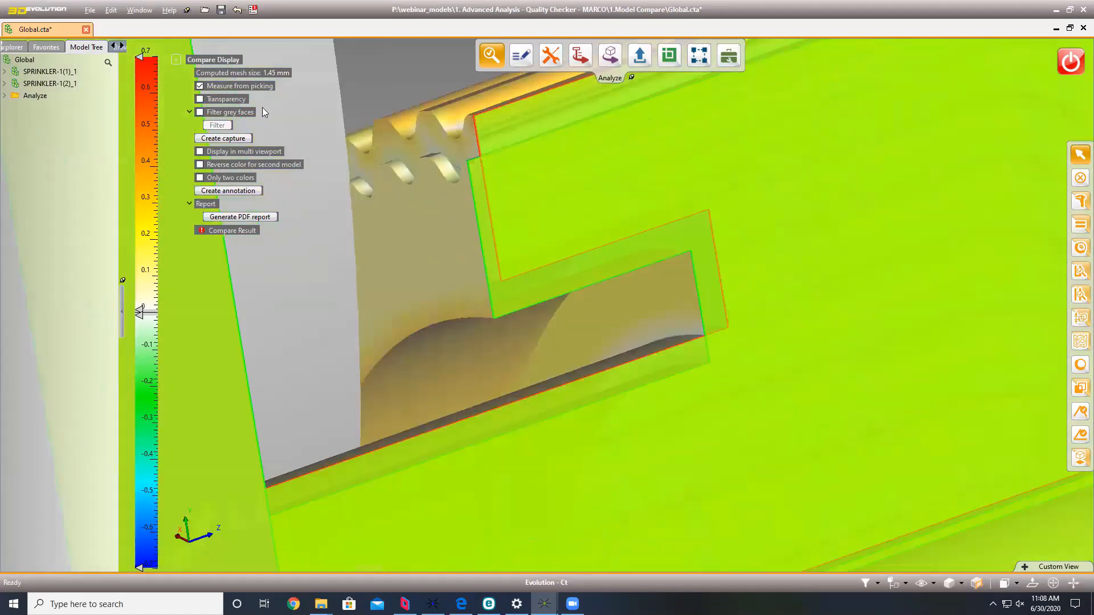
# Step: Measure the deviation between the two models at two points on the knob's inner face beside the notch
pyautogui.click(470, 211)
pyautogui.scroll(3, 468, 213)
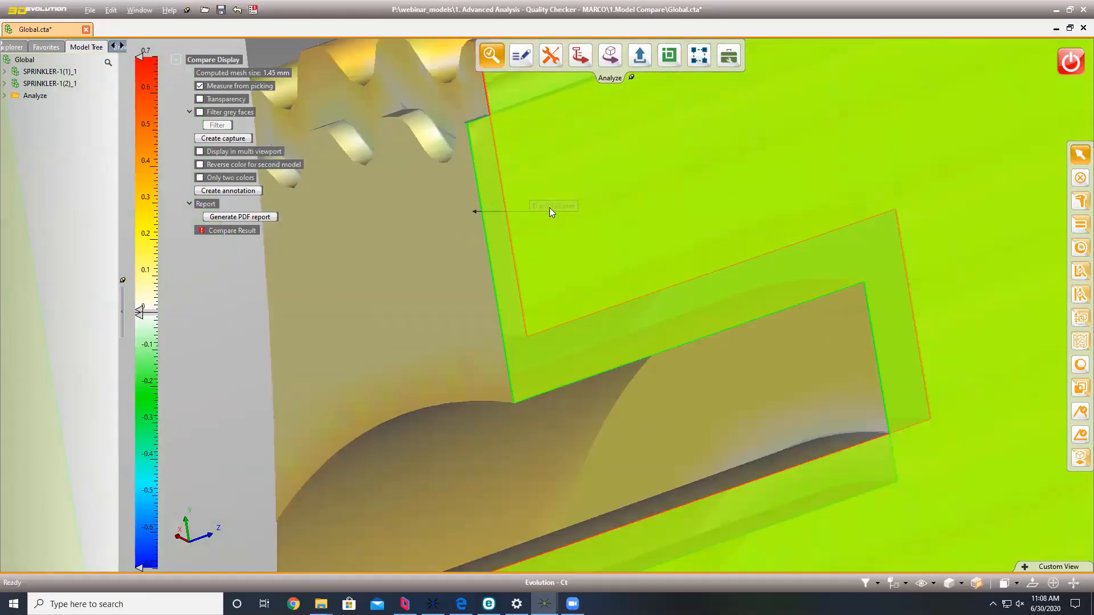
pyautogui.click(397, 148)
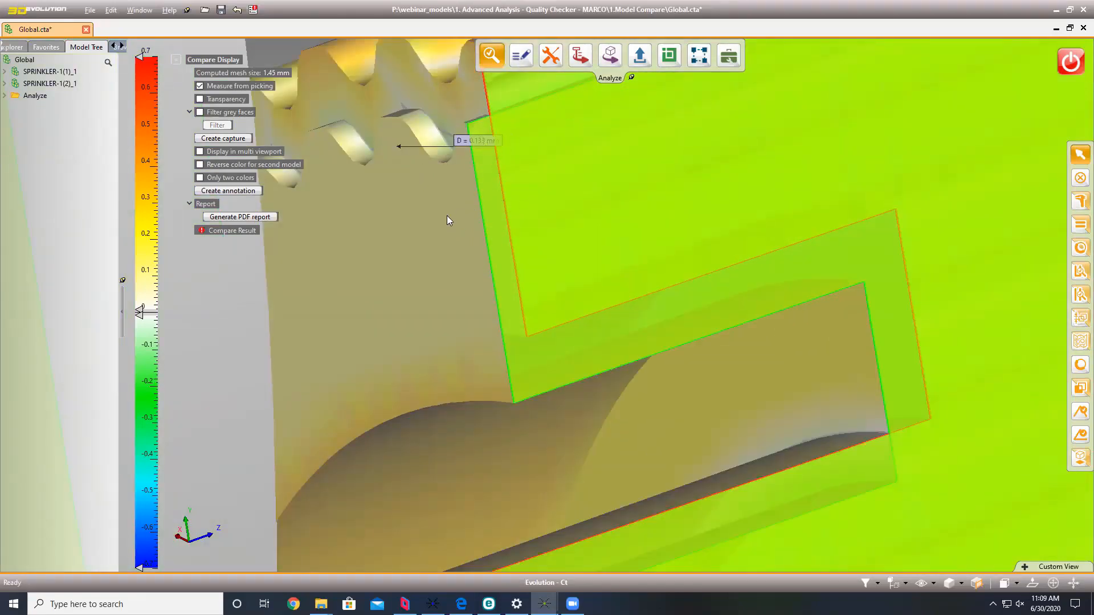
pyautogui.scroll(-8, 459, 170)
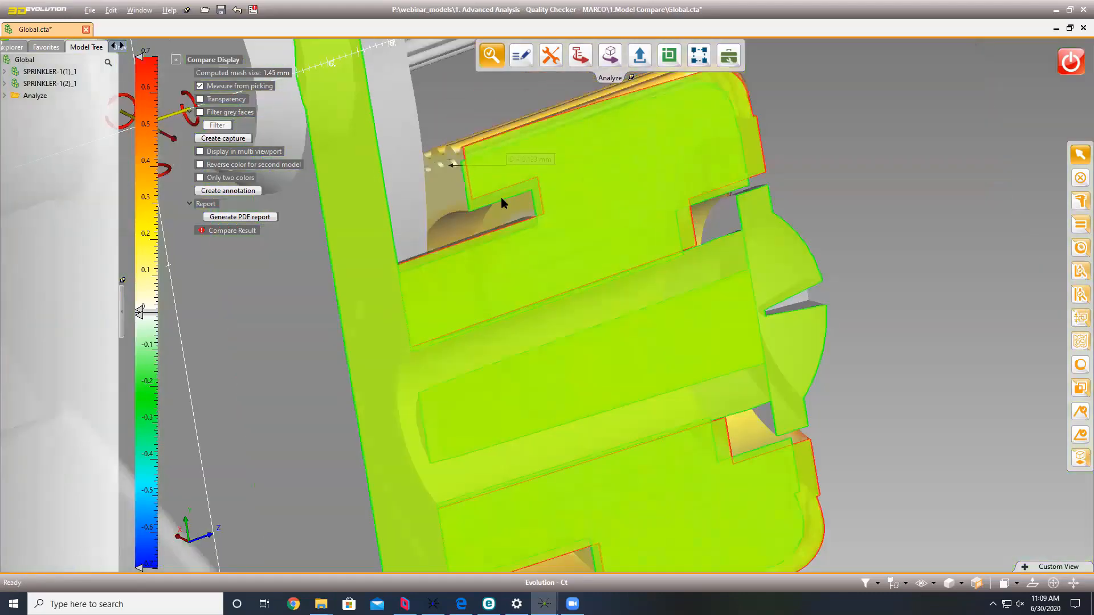
# Step: Display the comparison in multiple viewports and examine the sectioned adjustment knob in both compared models side by side
pyautogui.moveTo(500, 197); pyautogui.dragTo(504, 230, button='middle')
pyautogui.moveTo(604, 284); pyautogui.dragTo(563, 285, button='middle')
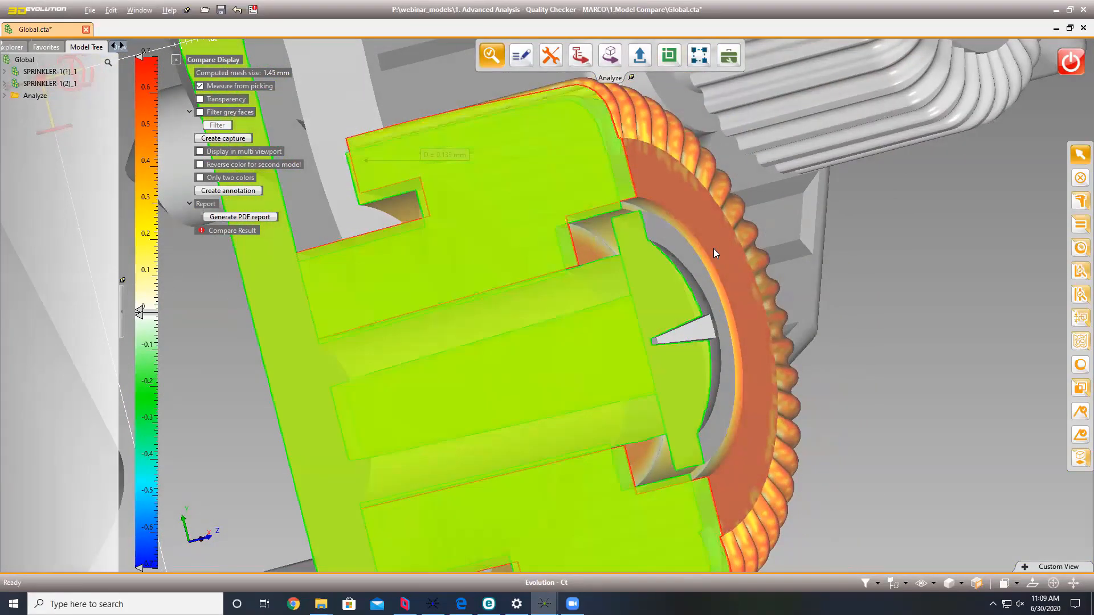
pyautogui.scroll(-2, 717, 222)
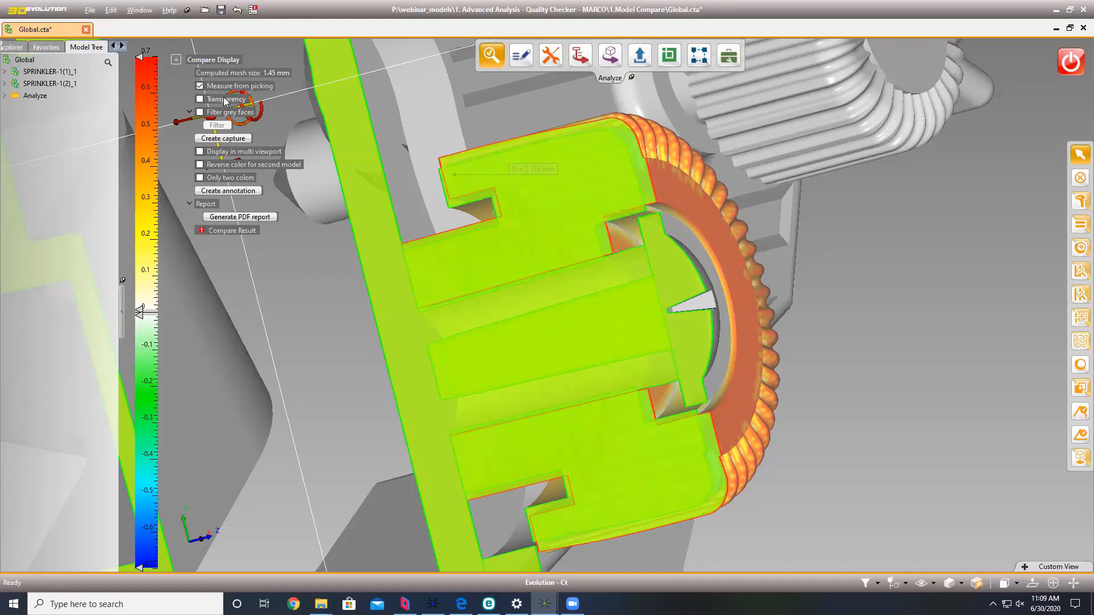
pyautogui.click(214, 153)
pyautogui.moveTo(693, 154); pyautogui.dragTo(907, 197, button='middle')
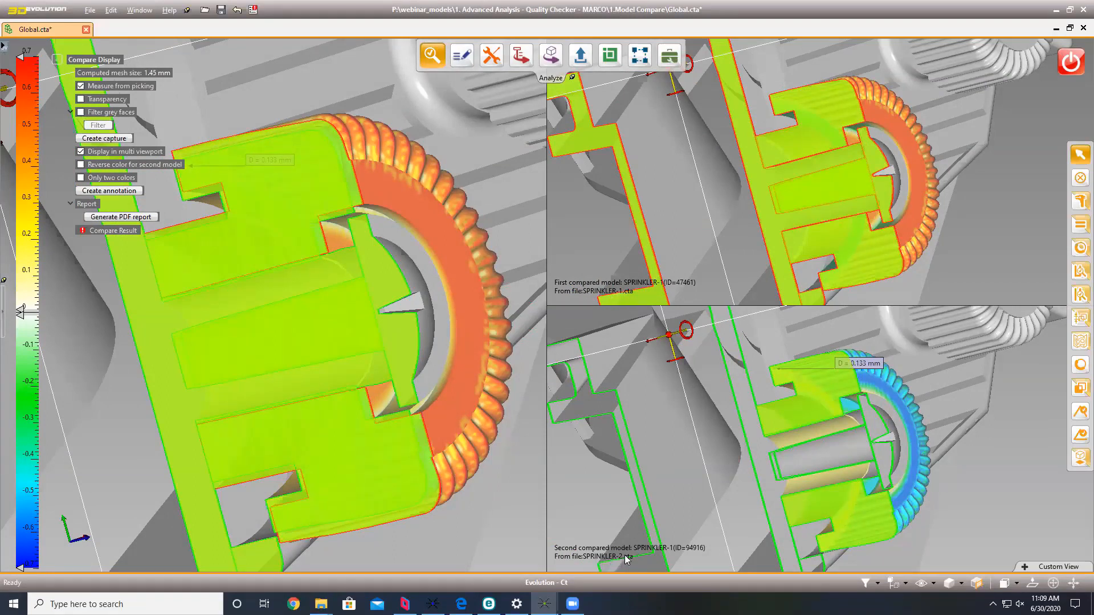
pyautogui.moveTo(861, 200); pyautogui.dragTo(922, 195, button='middle')
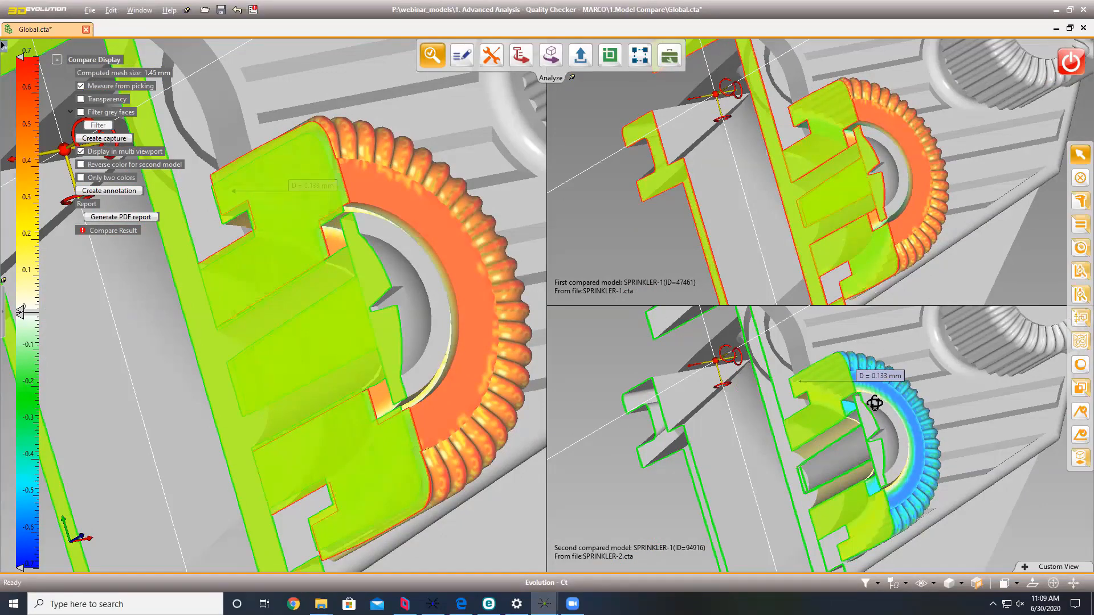
pyautogui.moveTo(881, 425); pyautogui.dragTo(942, 462, button='middle')
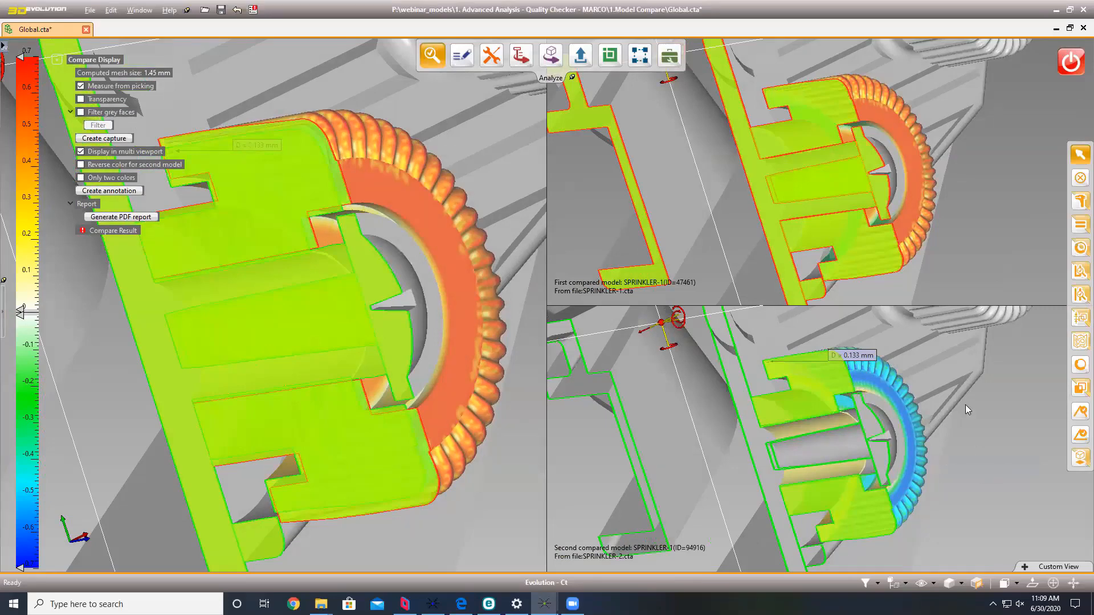
# Step: Close the section through the adjustment knob and return the comparison to a single viewport
pyautogui.click(1071, 60)
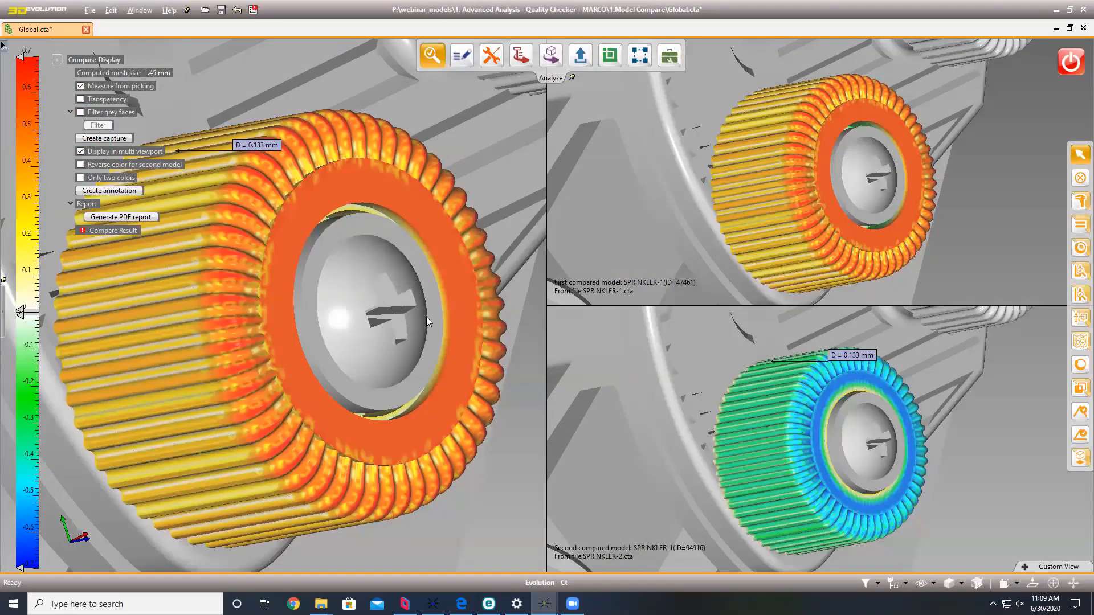
pyautogui.scroll(-5, 456, 329)
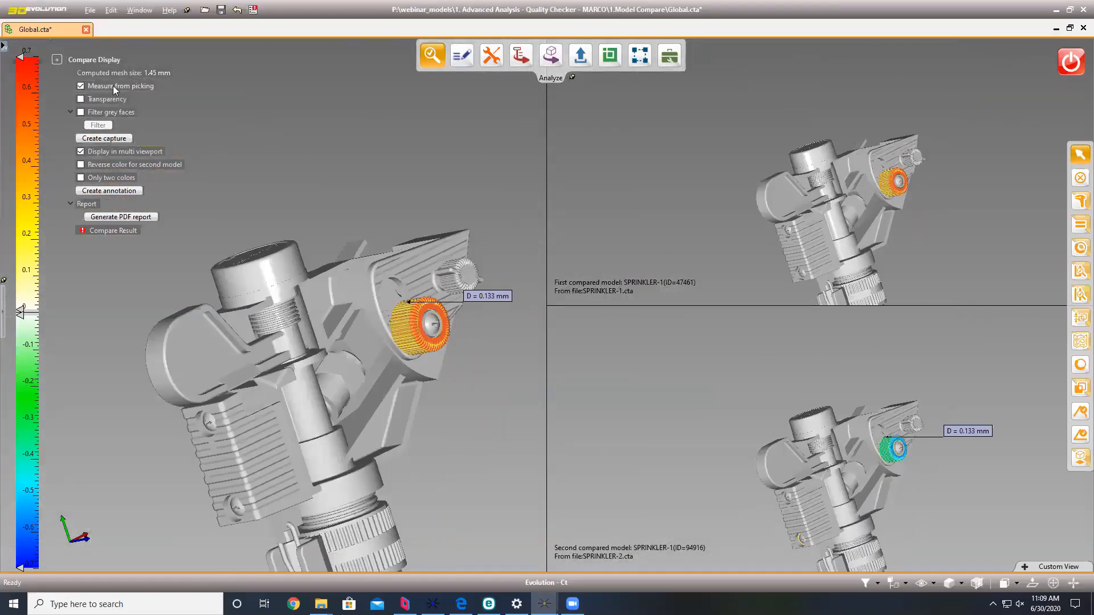
pyautogui.click(106, 153)
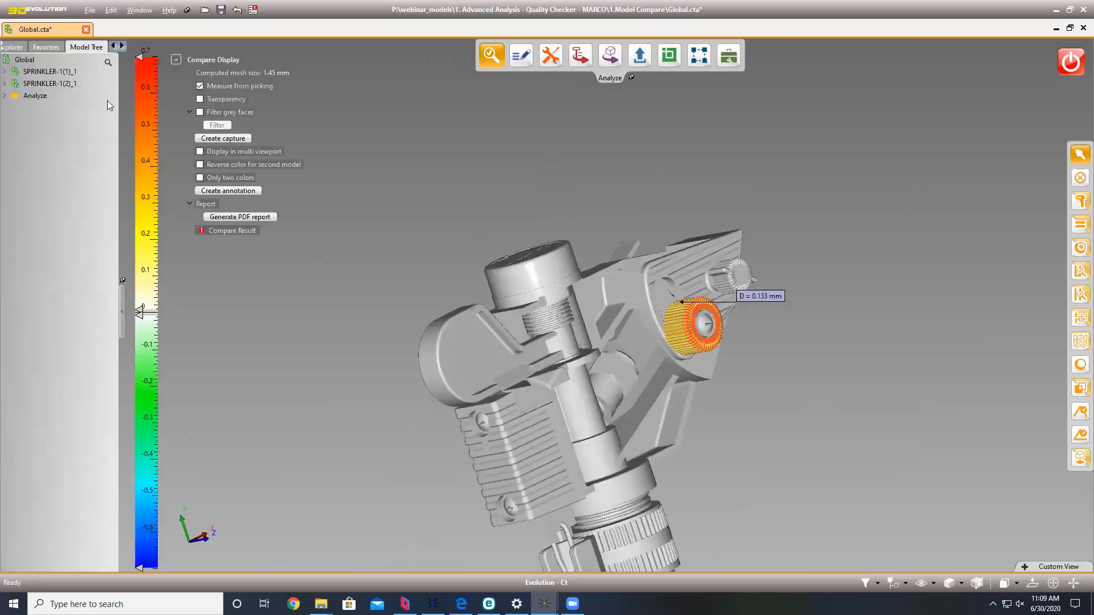
# Step: Turn on transparency in the comparison display and examine the coloured deviations inside the ribbed cover and around its two screws
pyautogui.click(226, 99)
pyautogui.scroll(-3, 454, 214)
pyautogui.moveTo(562, 351)
pyautogui.mouseDown(button='middle')
pyautogui.moveTo(549, 359)
pyautogui.moveTo(561, 349)
pyautogui.moveTo(554, 345)
pyautogui.mouseUp(button='middle')
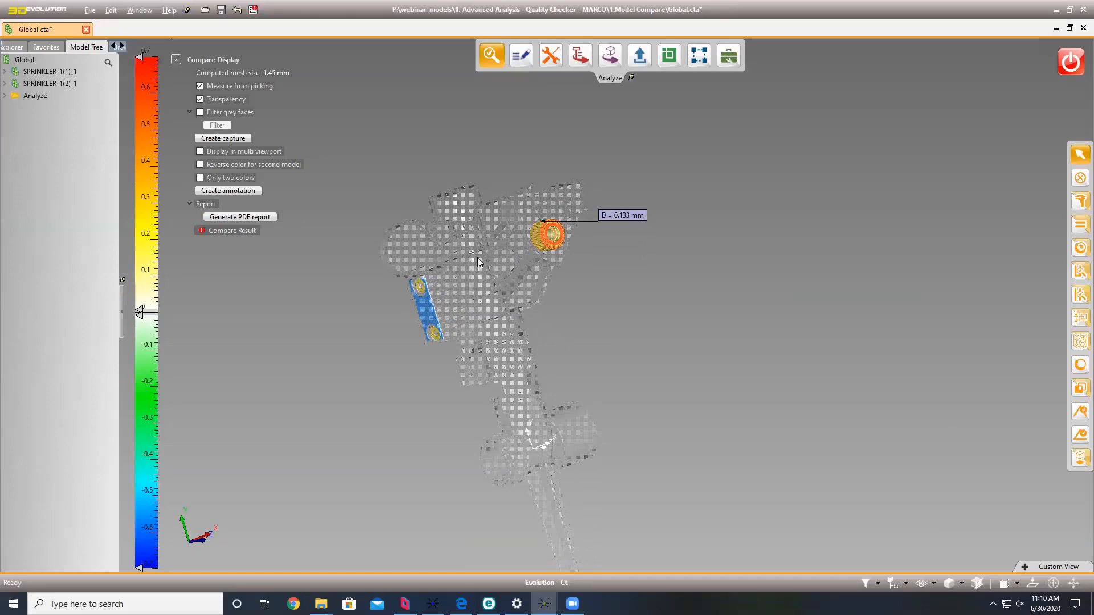
pyautogui.moveTo(466, 235); pyautogui.dragTo(557, 335, button='middle')
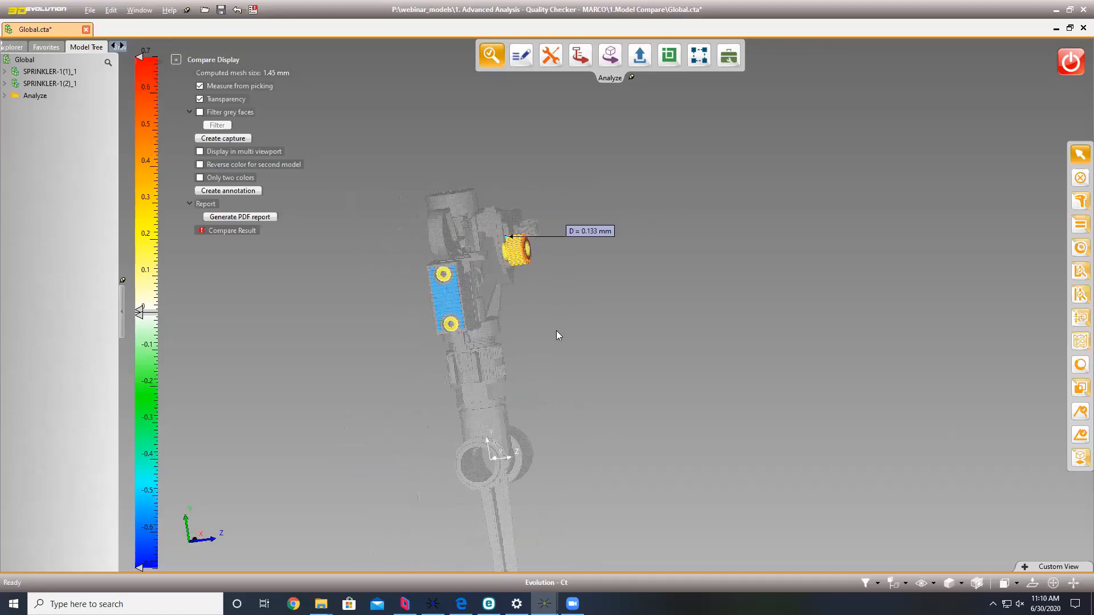
pyautogui.moveTo(464, 356); pyautogui.dragTo(411, 329, button='middle')
pyautogui.scroll(5, 409, 298)
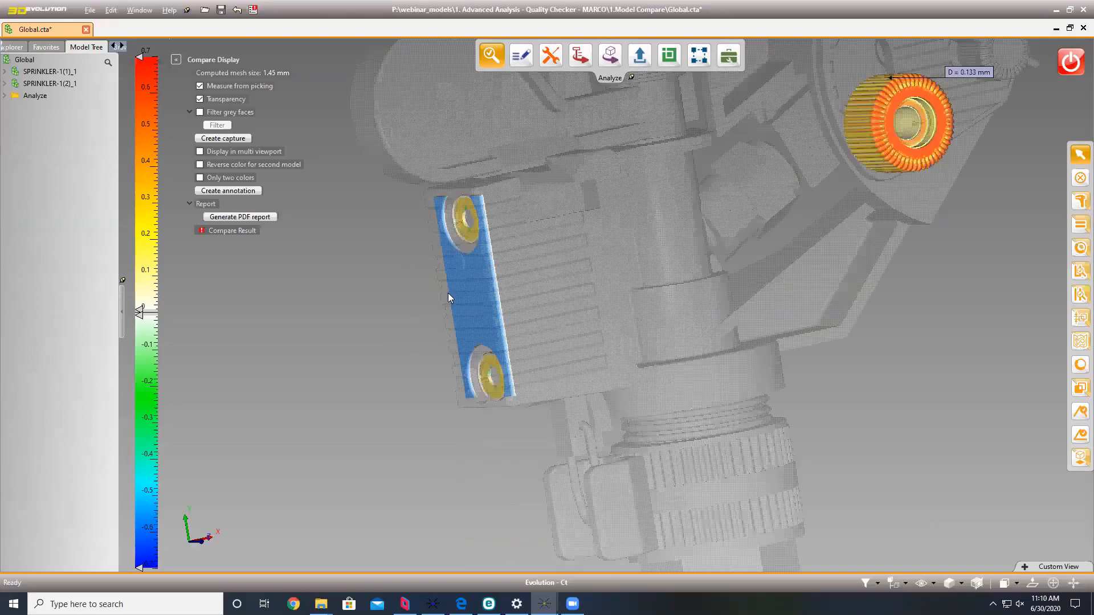
pyautogui.moveTo(474, 264); pyautogui.dragTo(550, 251, button='middle')
pyautogui.scroll(-3, 584, 274)
pyautogui.moveTo(532, 301); pyautogui.dragTo(534, 296, button='middle')
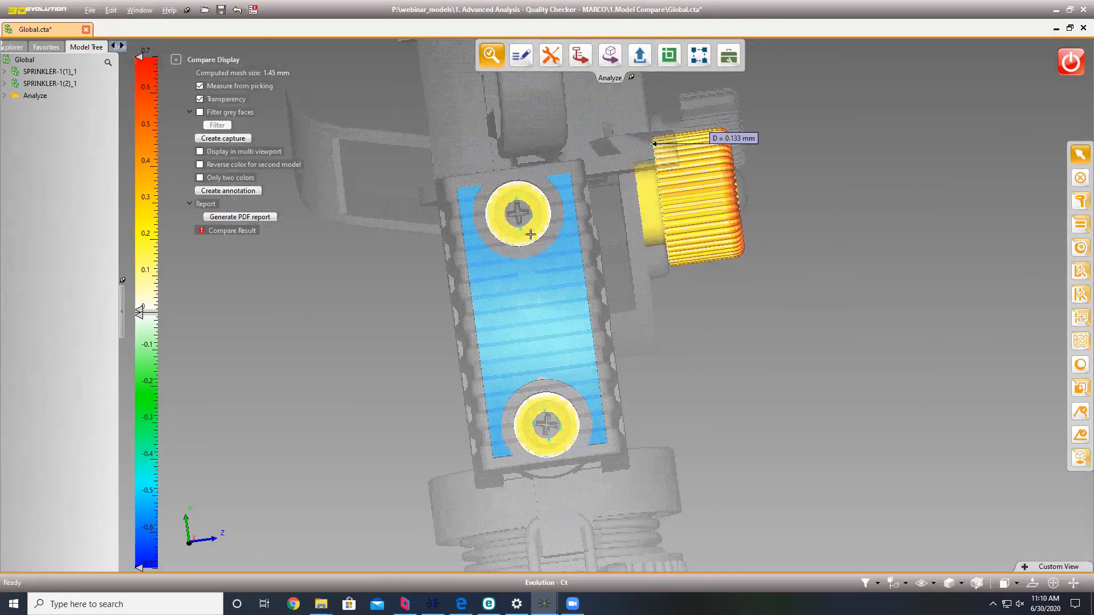
# Step: Cut a lengthwise section through the ribbed cover along its two screws and enlarge the cut wall near the upper screw
pyautogui.click(977, 584)
pyautogui.moveTo(509, 157)
pyautogui.mouseDown()
pyautogui.moveTo(531, 459)
pyautogui.moveTo(559, 506)
pyautogui.mouseUp()
pyautogui.moveTo(508, 367); pyautogui.dragTo(591, 278, button='middle')
pyautogui.scroll(8, 561, 299)
pyautogui.scroll(-5, 636, 410)
pyautogui.scroll(8, 639, 244)
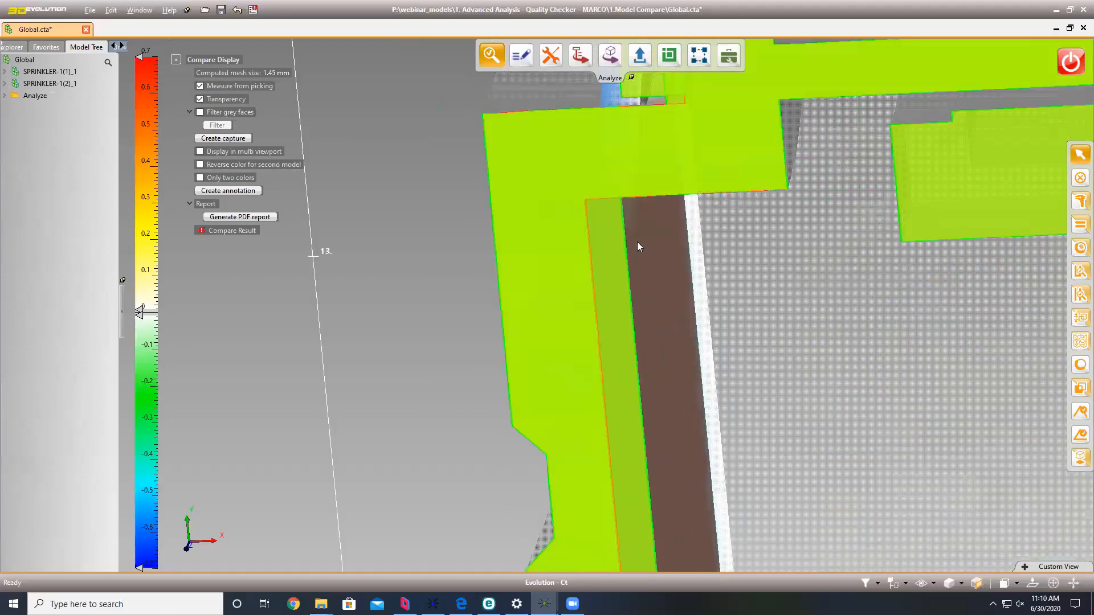
# Step: Measure the deviation between the two models on the sectioned cover's inner wall face and on its outer ribbed face
pyautogui.moveTo(628, 243)
pyautogui.mouseDown(button='middle')
pyautogui.moveTo(610, 210)
pyautogui.moveTo(590, 217)
pyautogui.mouseUp(button='middle')
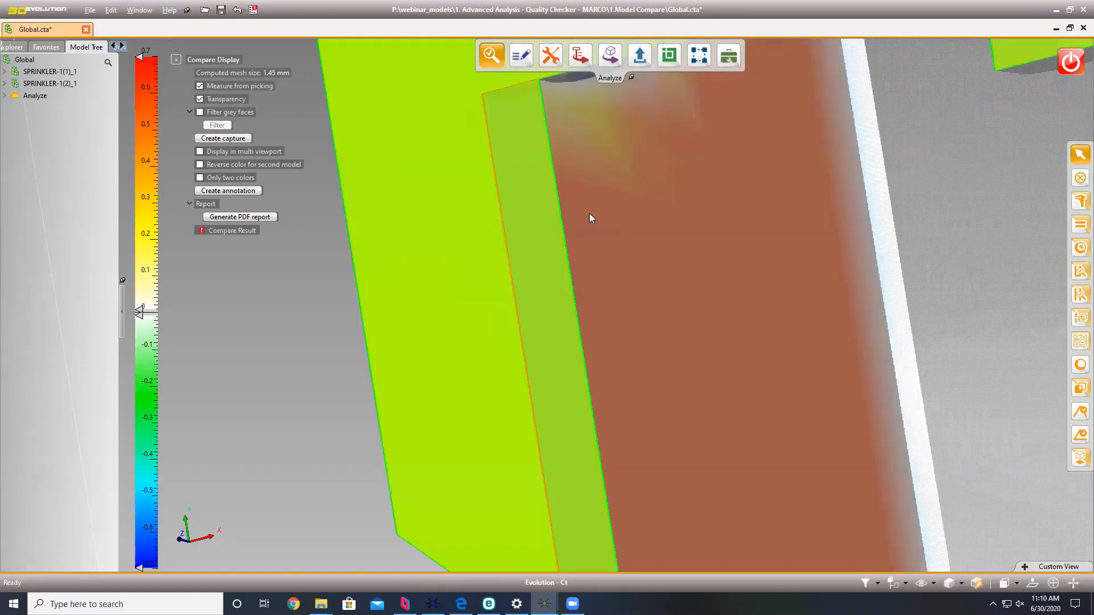
pyautogui.click(583, 234)
pyautogui.scroll(-3, 528, 303)
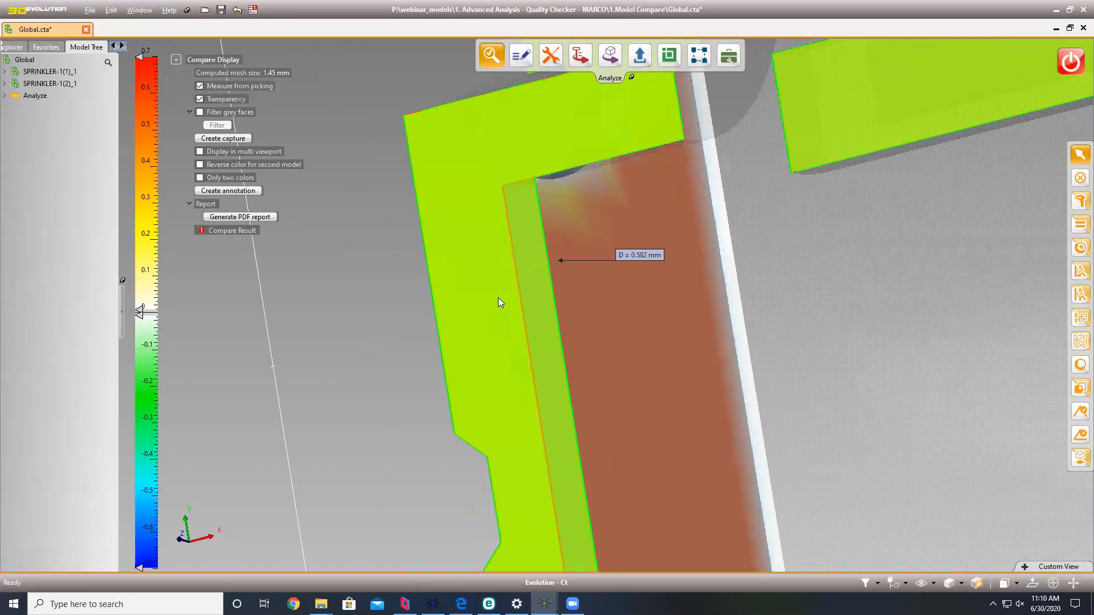
pyautogui.moveTo(497, 298)
pyautogui.mouseDown(button='middle')
pyautogui.moveTo(545, 296)
pyautogui.moveTo(564, 310)
pyautogui.moveTo(464, 268)
pyautogui.moveTo(462, 340)
pyautogui.mouseUp(button='middle')
pyautogui.scroll(-3, 479, 278)
pyautogui.click(472, 288)
pyautogui.scroll(5, 471, 288)
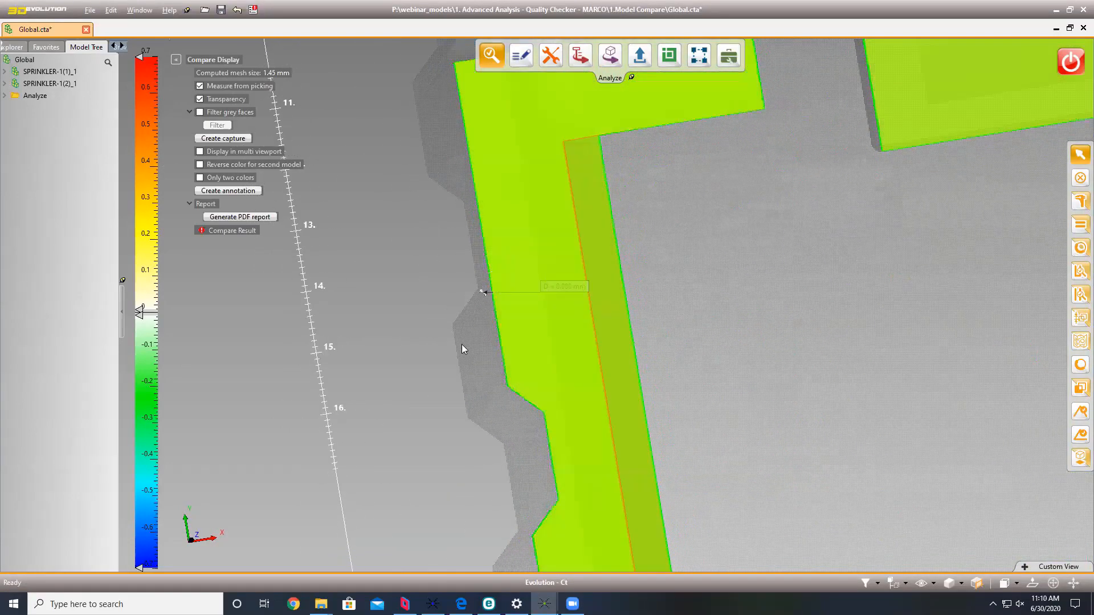
pyautogui.scroll(-5, 463, 339)
pyautogui.moveTo(483, 180)
pyautogui.mouseDown(button='middle')
pyautogui.moveTo(485, 197)
pyautogui.moveTo(494, 180)
pyautogui.mouseUp(button='middle')
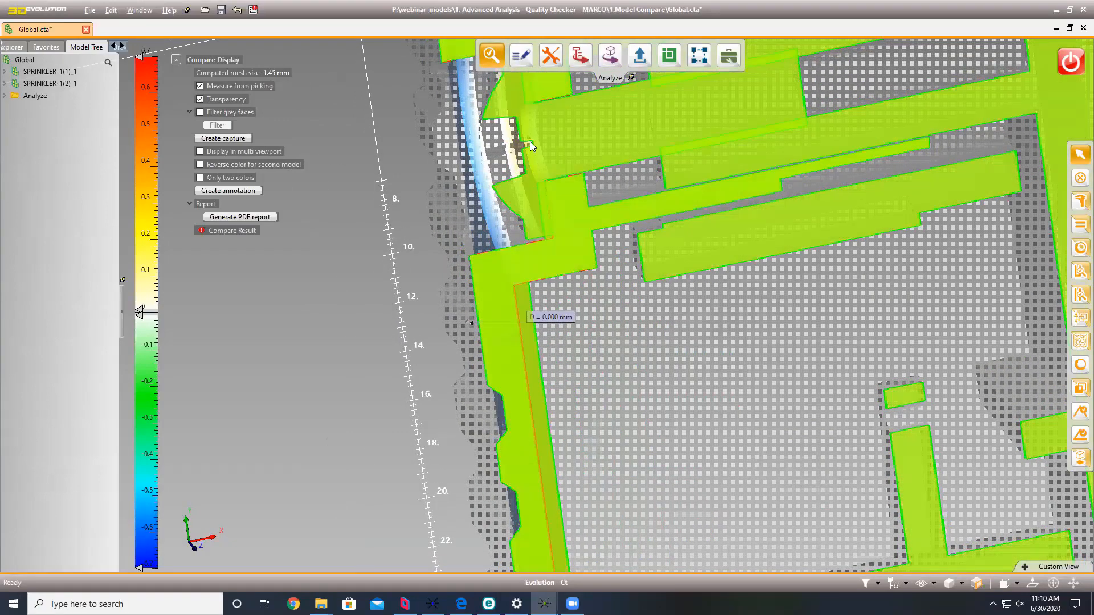
# Step: Compare the cover in multiple viewports with the section closed, and turn off transparency
pyautogui.scroll(-6, 518, 275)
pyautogui.moveTo(603, 317)
pyautogui.mouseDown(button='middle')
pyautogui.moveTo(618, 310)
pyautogui.moveTo(605, 317)
pyautogui.mouseUp(button='middle')
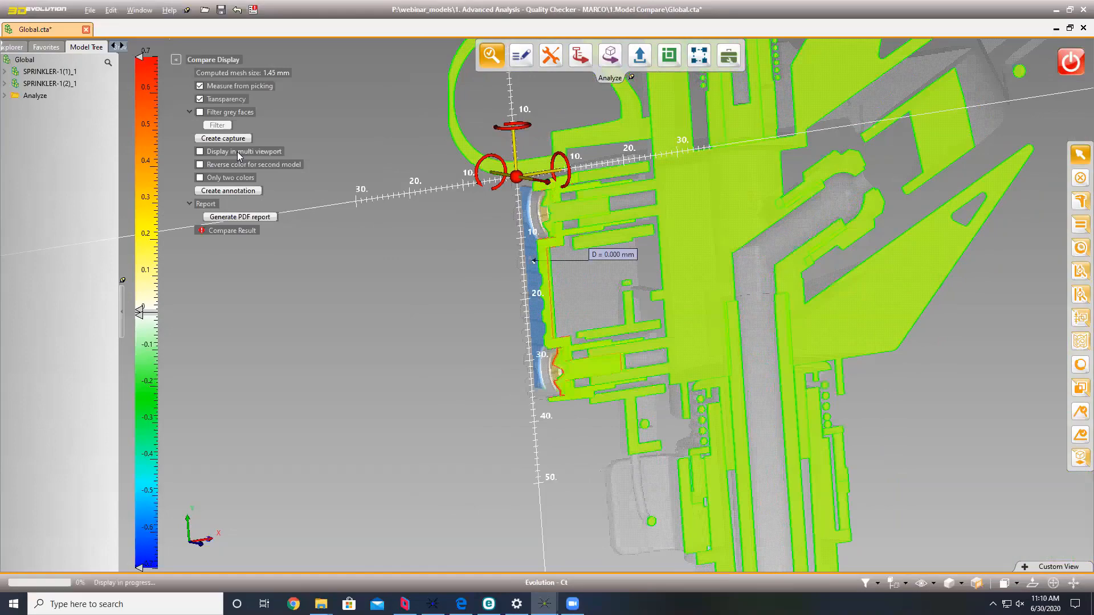
pyautogui.click(236, 152)
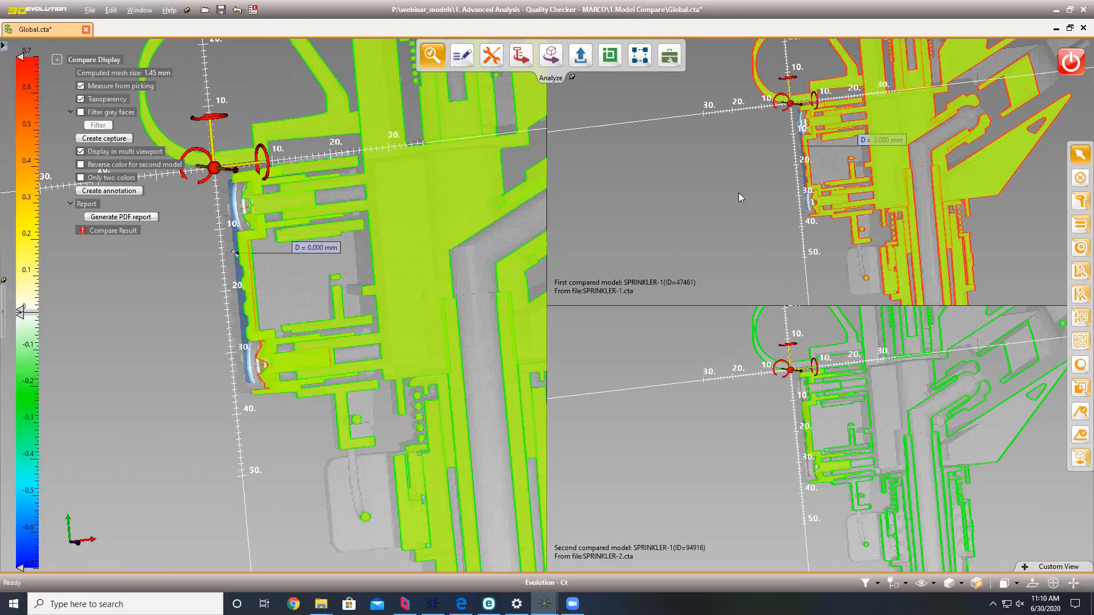
pyautogui.moveTo(738, 192); pyautogui.dragTo(587, 384, button='middle')
pyautogui.moveTo(770, 397)
pyautogui.mouseDown(button='middle')
pyautogui.moveTo(740, 393)
pyautogui.moveTo(763, 388)
pyautogui.moveTo(784, 399)
pyautogui.mouseUp(button='middle')
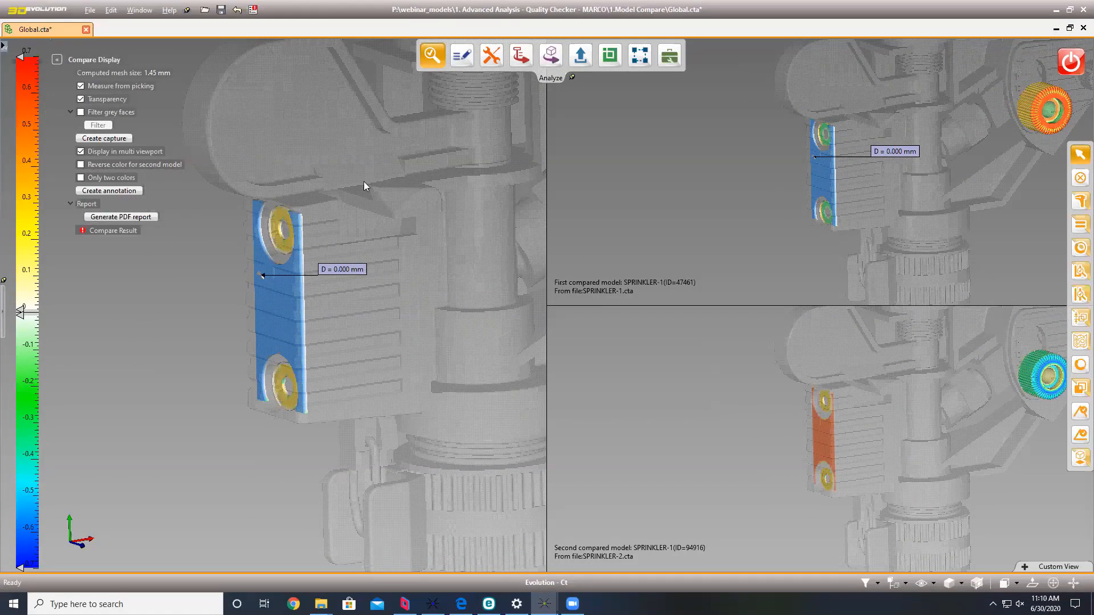
pyautogui.click(104, 99)
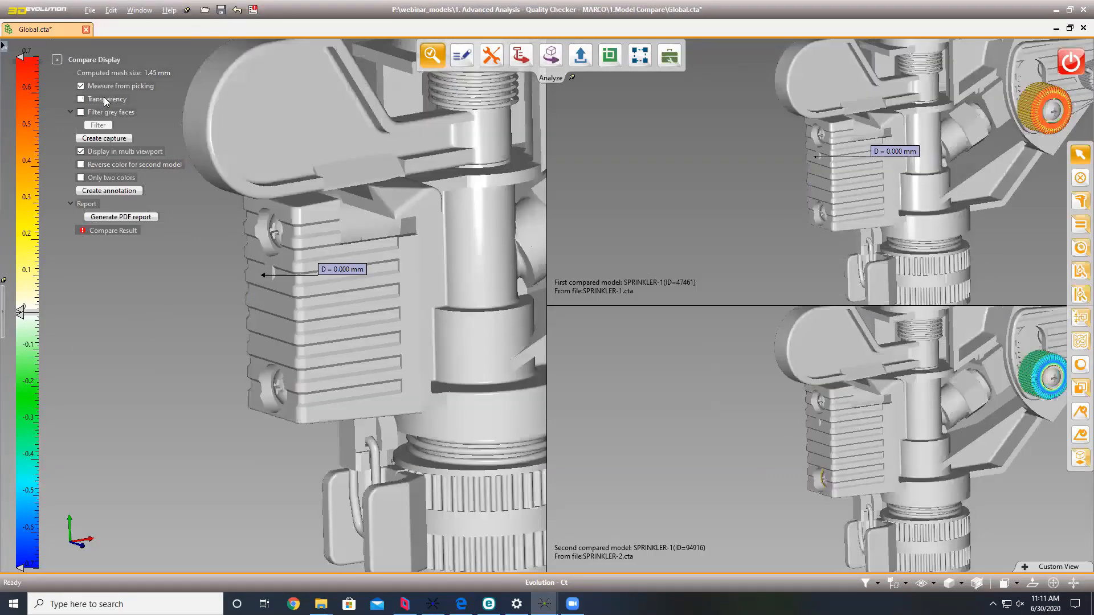
# Step: Open the comparator report for Global and highlight the Compare.htm part of its file path
pyautogui.click(4, 306)
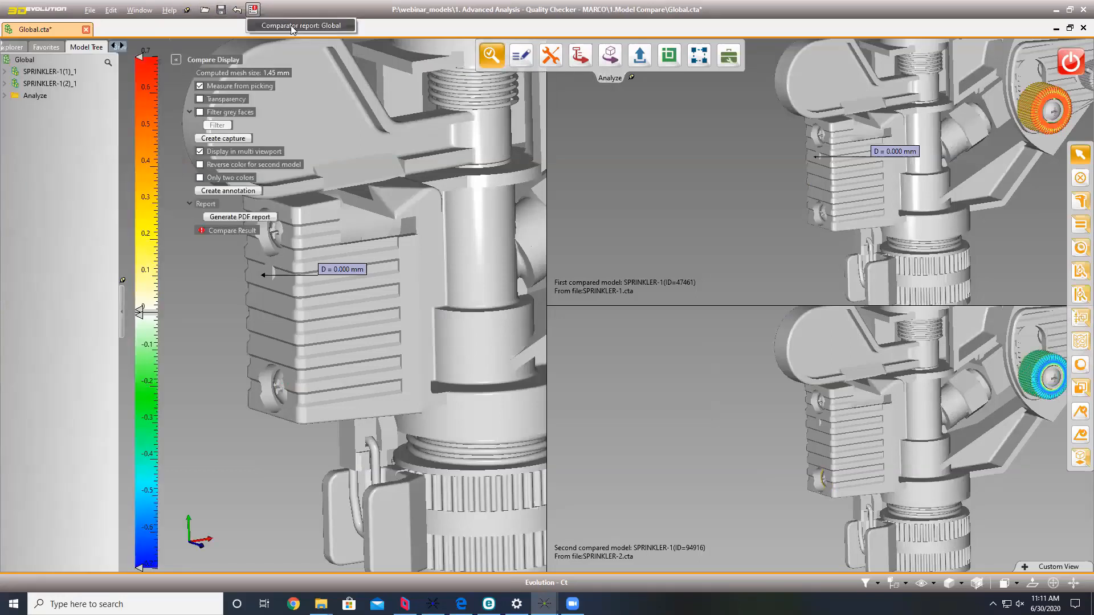
pyautogui.click(253, 9)
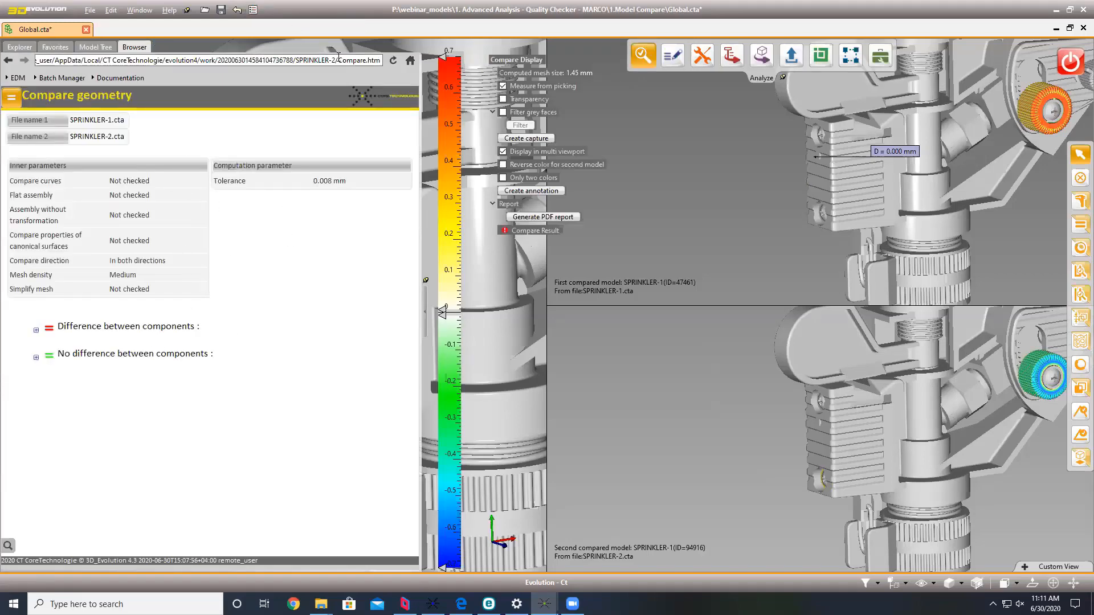
pyautogui.moveTo(337, 60); pyautogui.dragTo(380, 60)
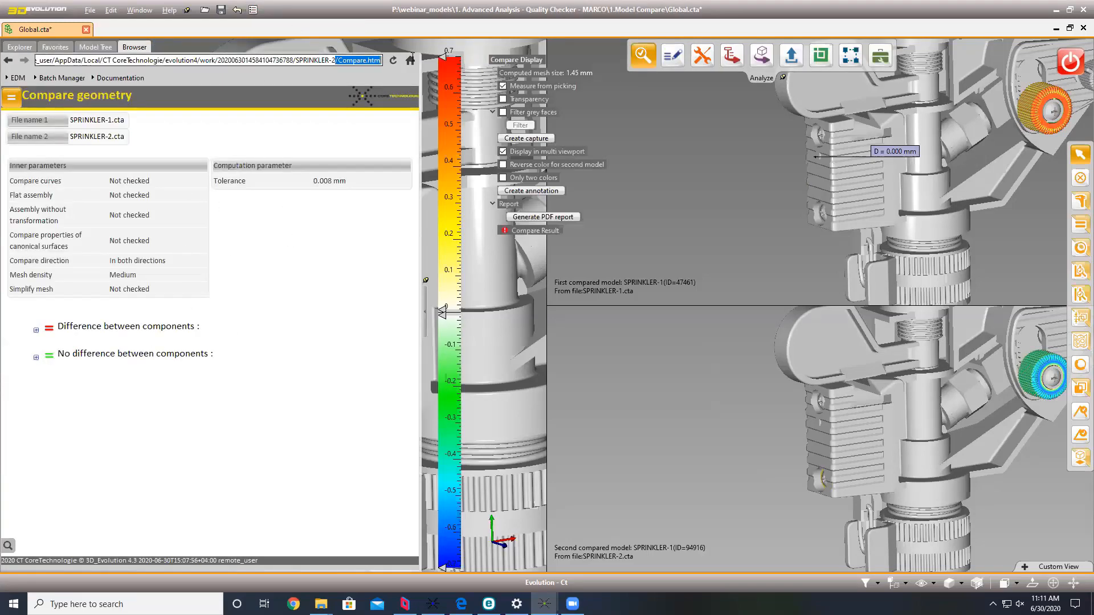
pyautogui.click(362, 302)
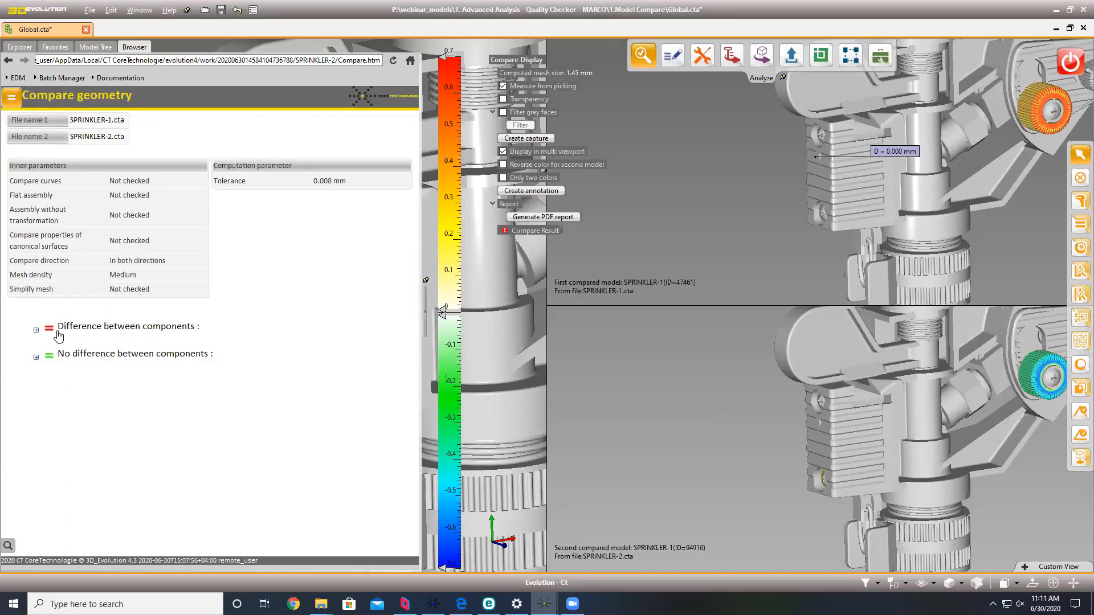
# Step: Expand the report's differing components, review the details for cover__sprinkler_1, and collapse the list again
pyautogui.click(36, 331)
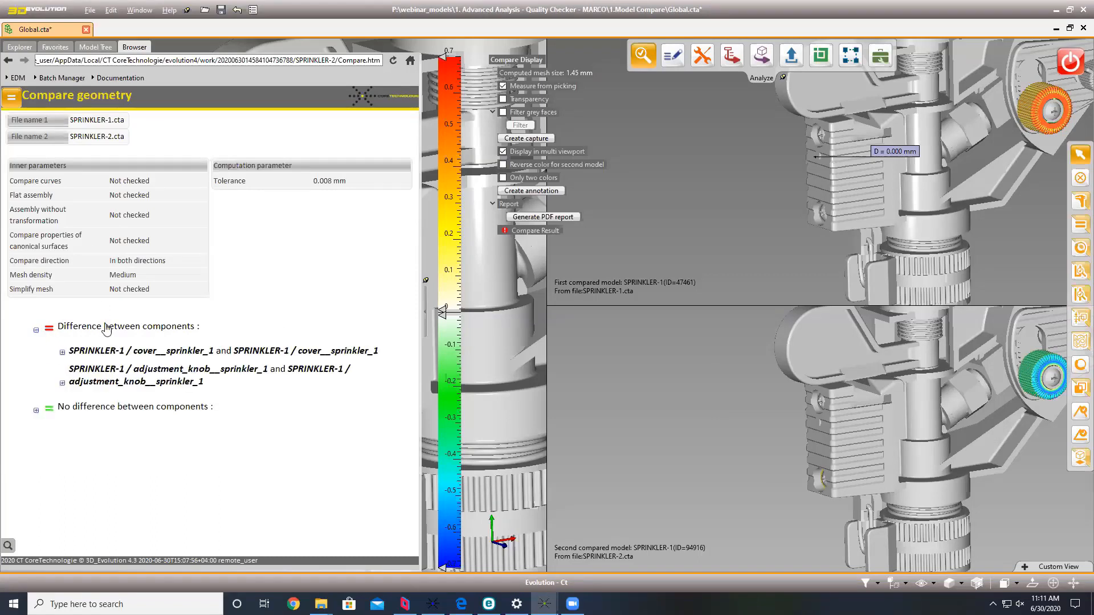
pyautogui.click(62, 353)
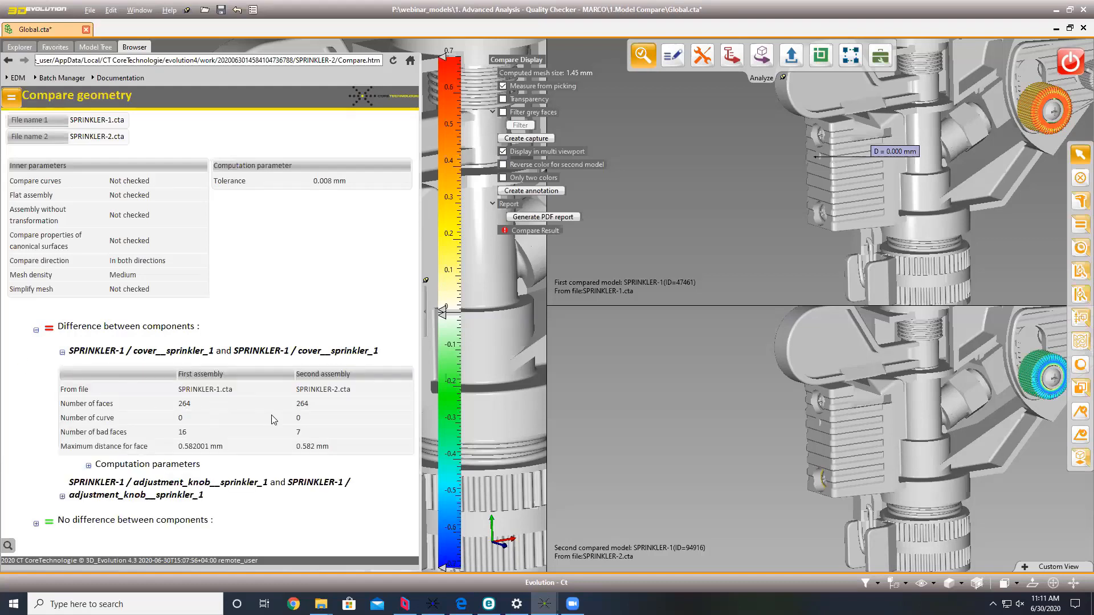
pyautogui.click(36, 330)
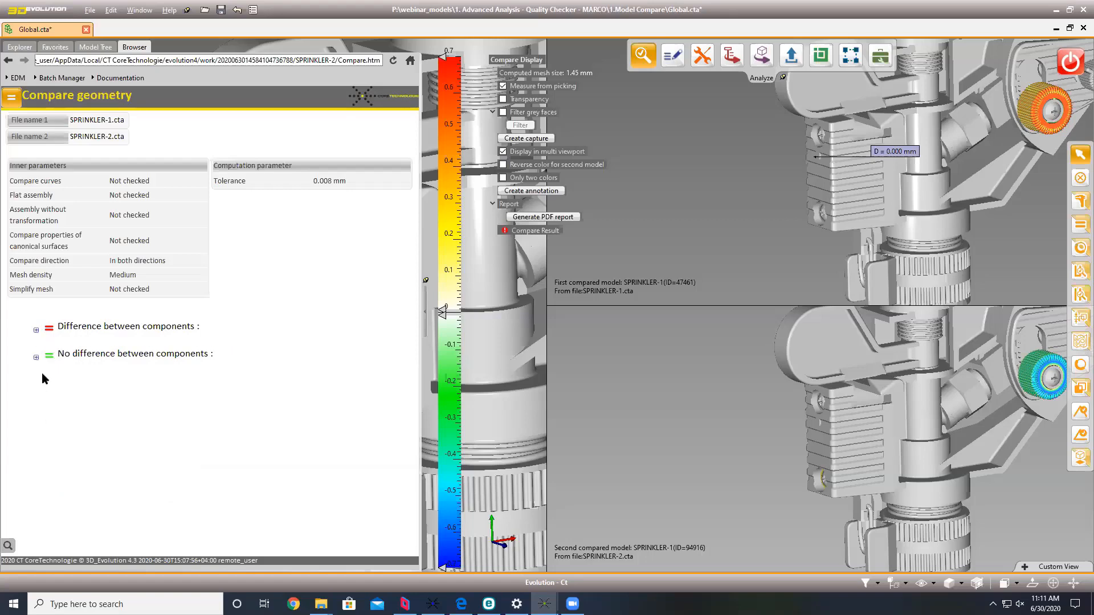
# Step: Expand the report's list of components without differences, look through it, and collapse it
pyautogui.click(36, 358)
pyautogui.scroll(-3, 150, 413)
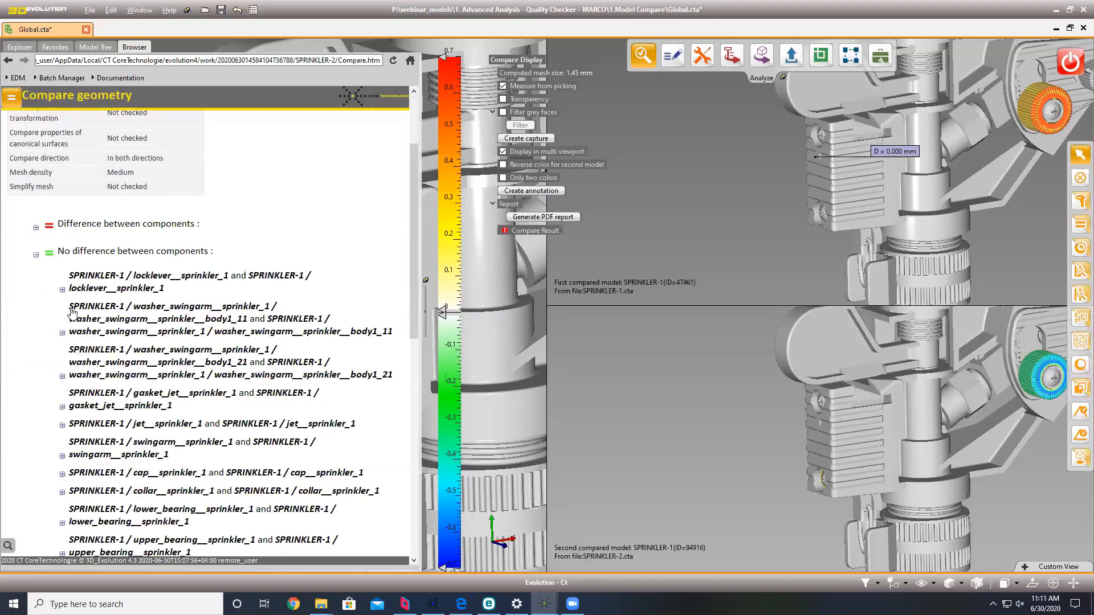
pyautogui.scroll(-6, 118, 361)
pyautogui.scroll(5, 91, 307)
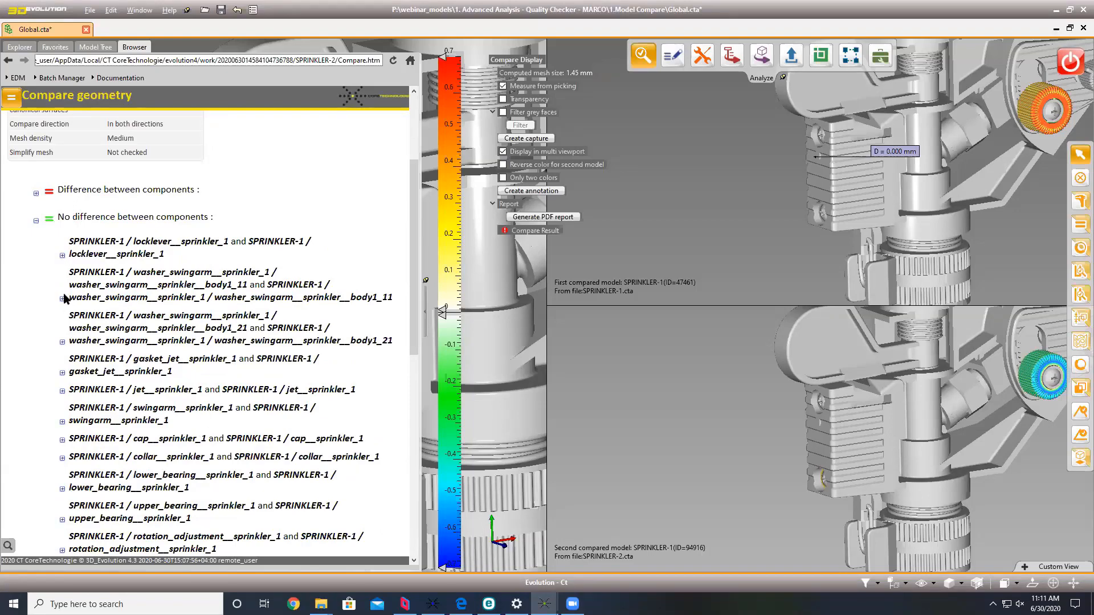
pyautogui.scroll(3, 80, 421)
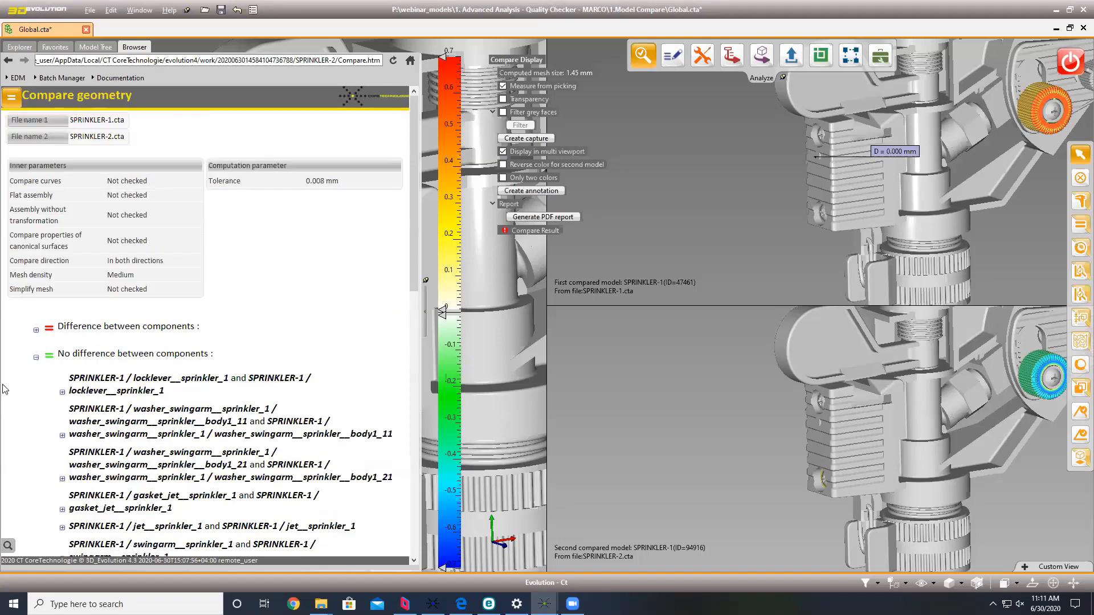
pyautogui.click(39, 356)
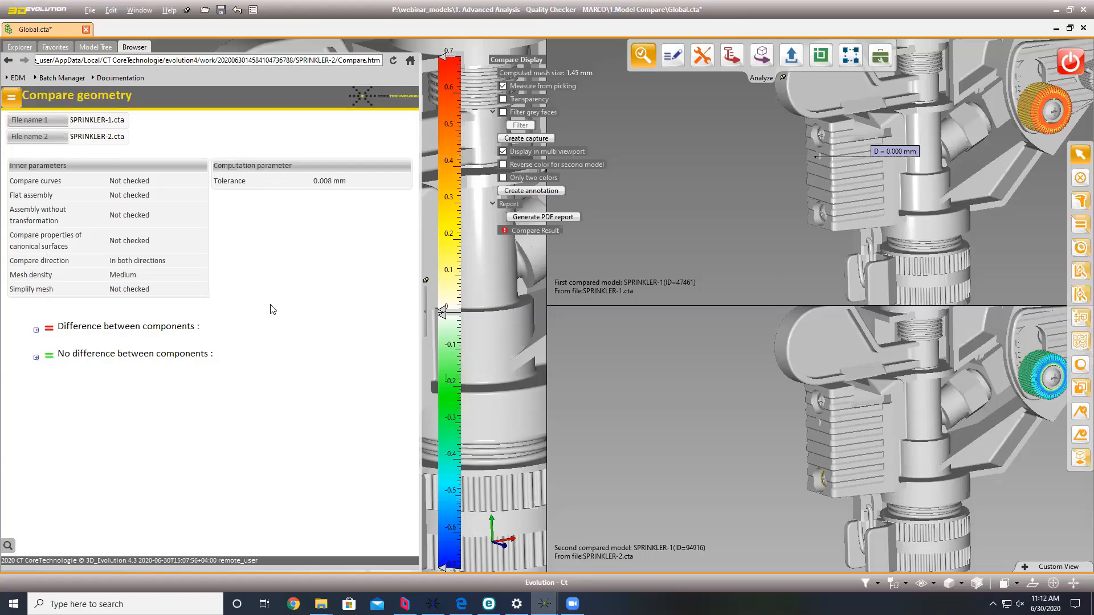
# Step: Collapse the report pane to view both complete sprinkler models, and exit the comparison display
pyautogui.scroll(-5, 694, 347)
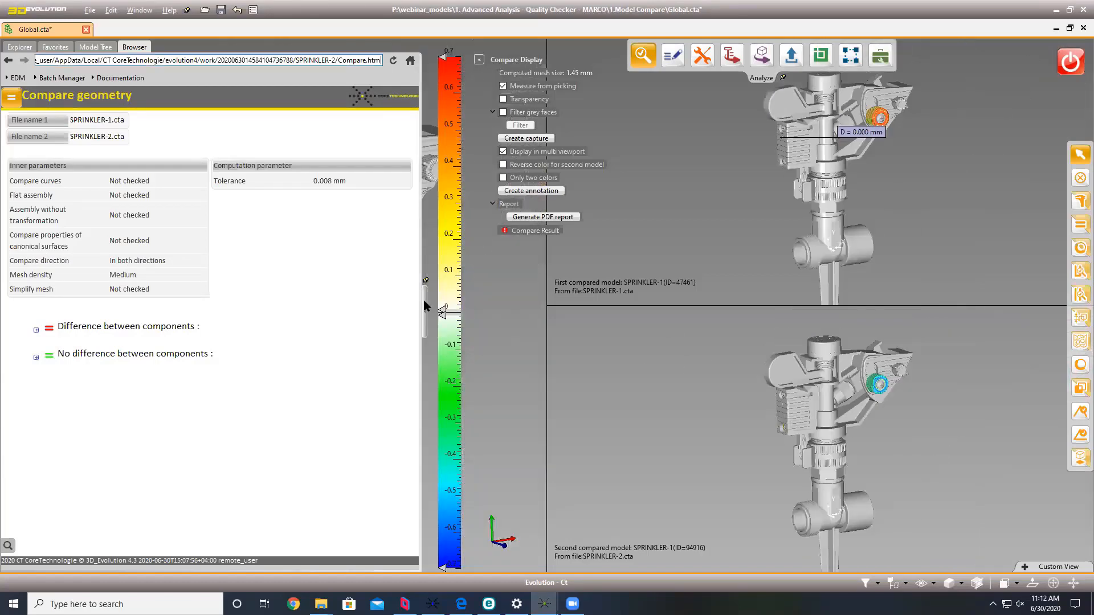
pyautogui.click(422, 298)
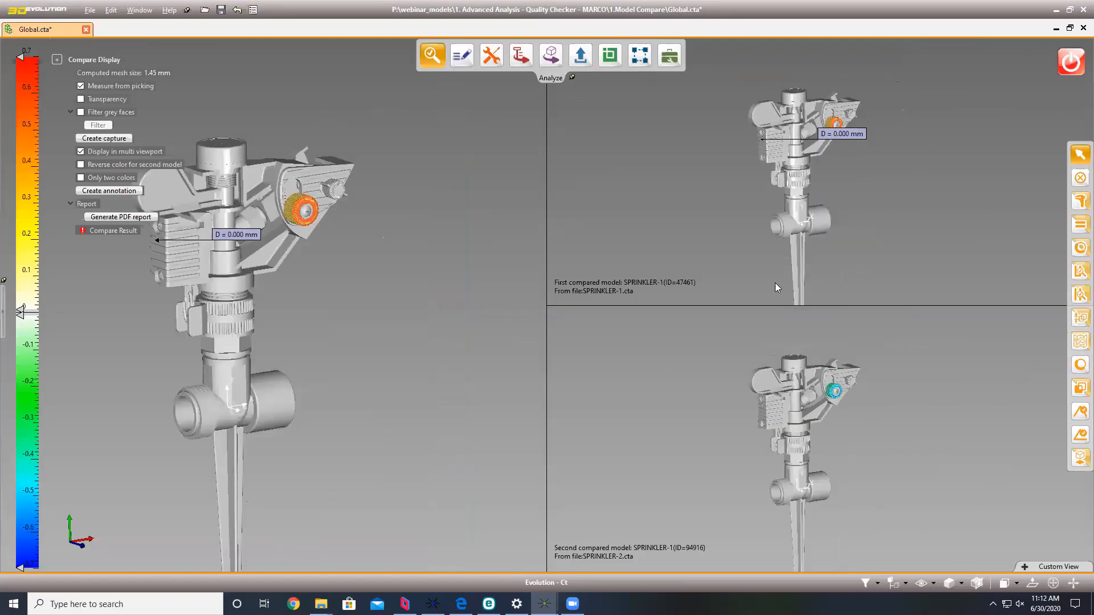
pyautogui.click(1069, 61)
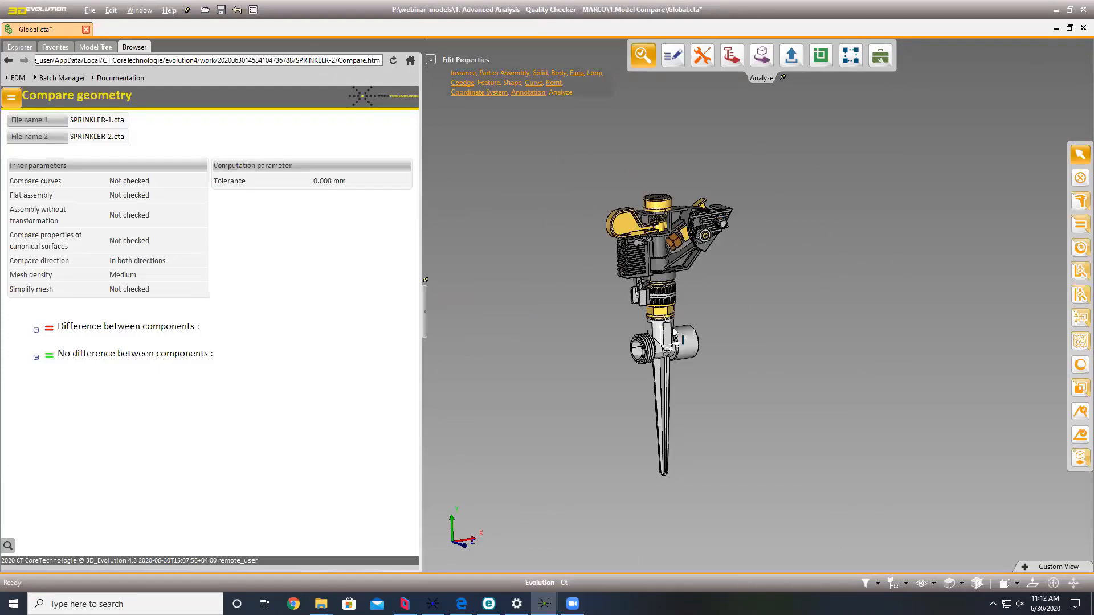
# Step: Close the Global sprinkler comparison without saving its changes
pyautogui.scroll(2, 729, 334)
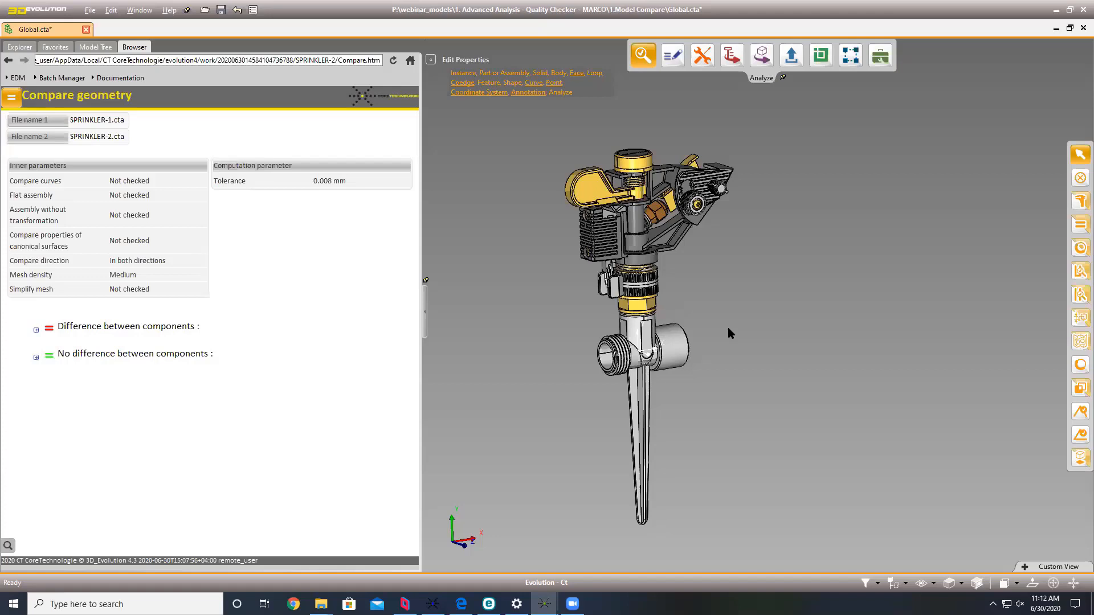
pyautogui.click(675, 350)
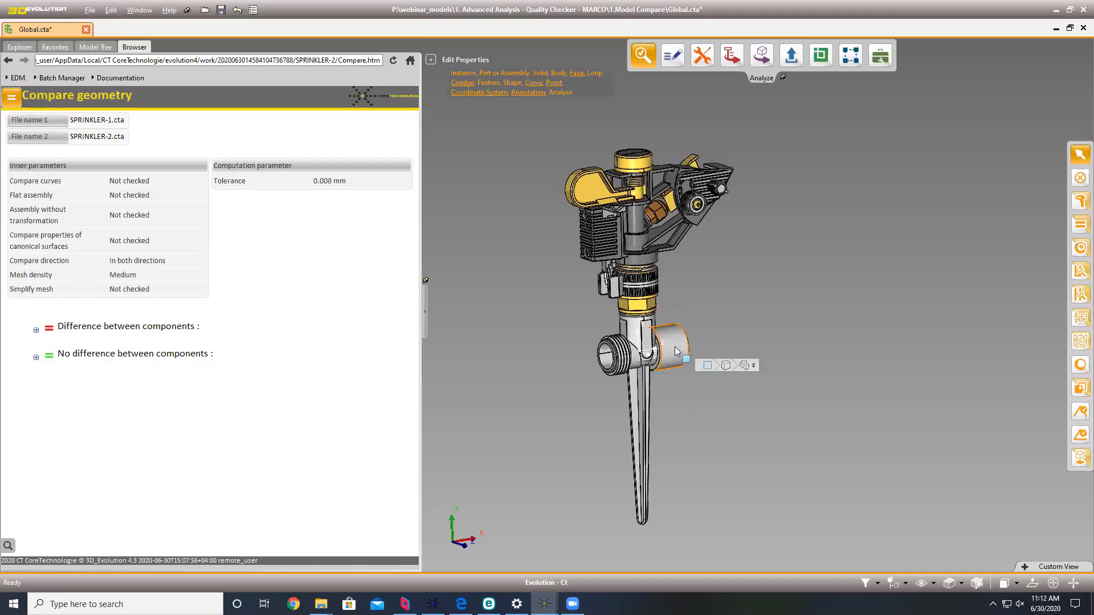
pyautogui.click(532, 316)
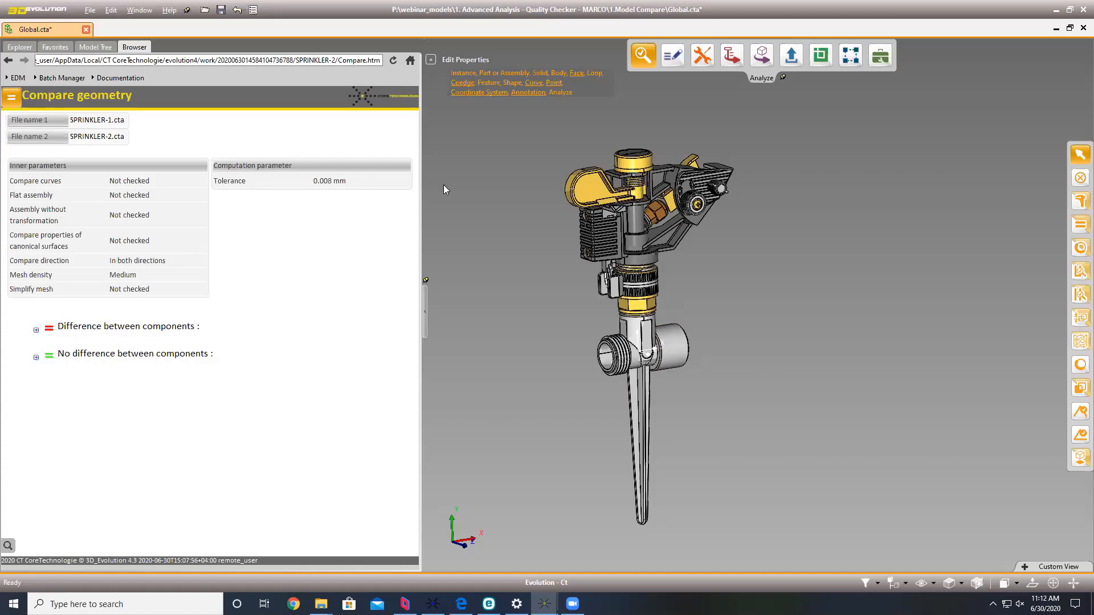
pyautogui.click(85, 29)
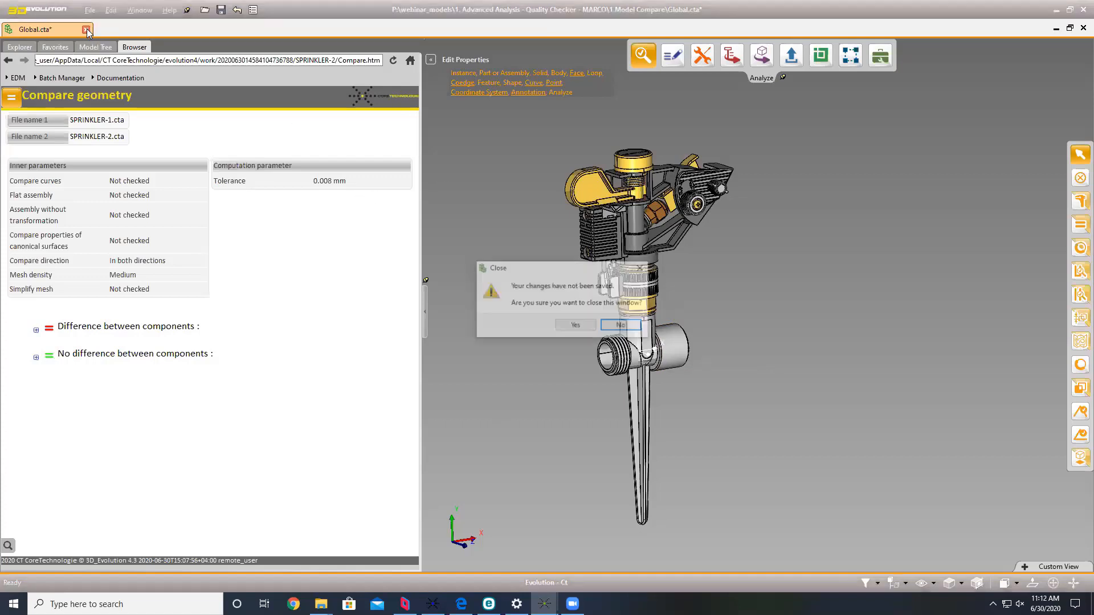
pyautogui.click(574, 325)
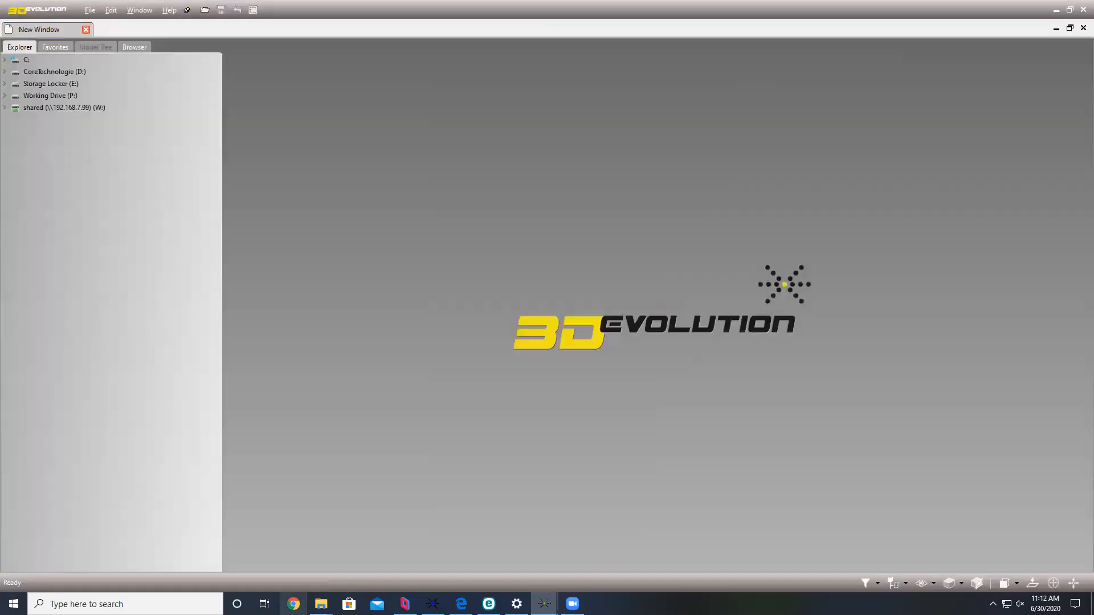
# Step: Load collision_rear.cta from the 2.Collision detection and minimum distances folder into the empty window
pyautogui.moveTo(321, 603)
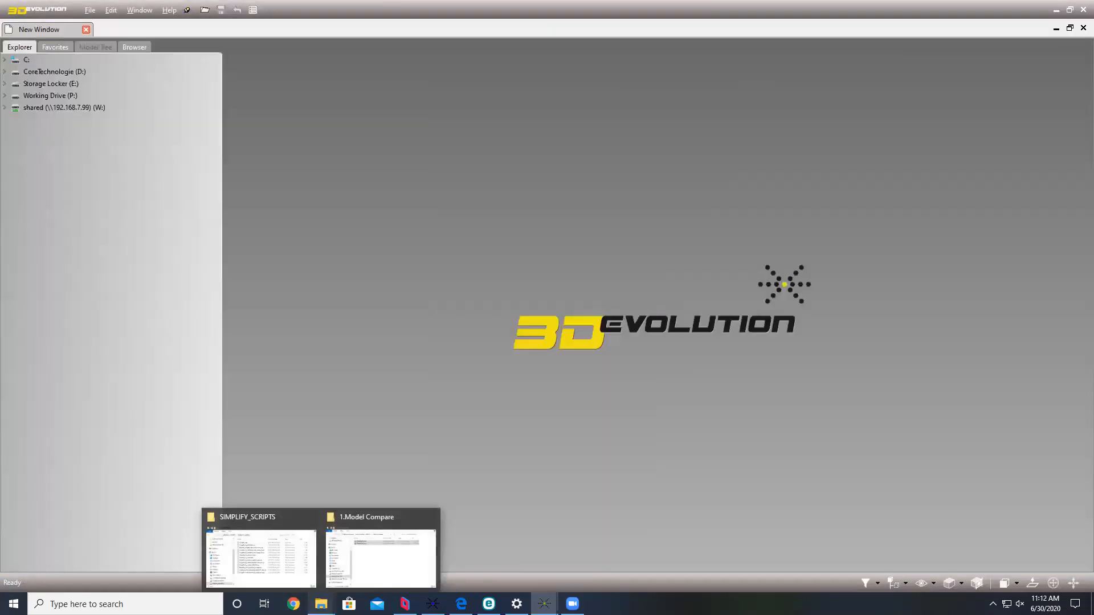
pyautogui.click(353, 566)
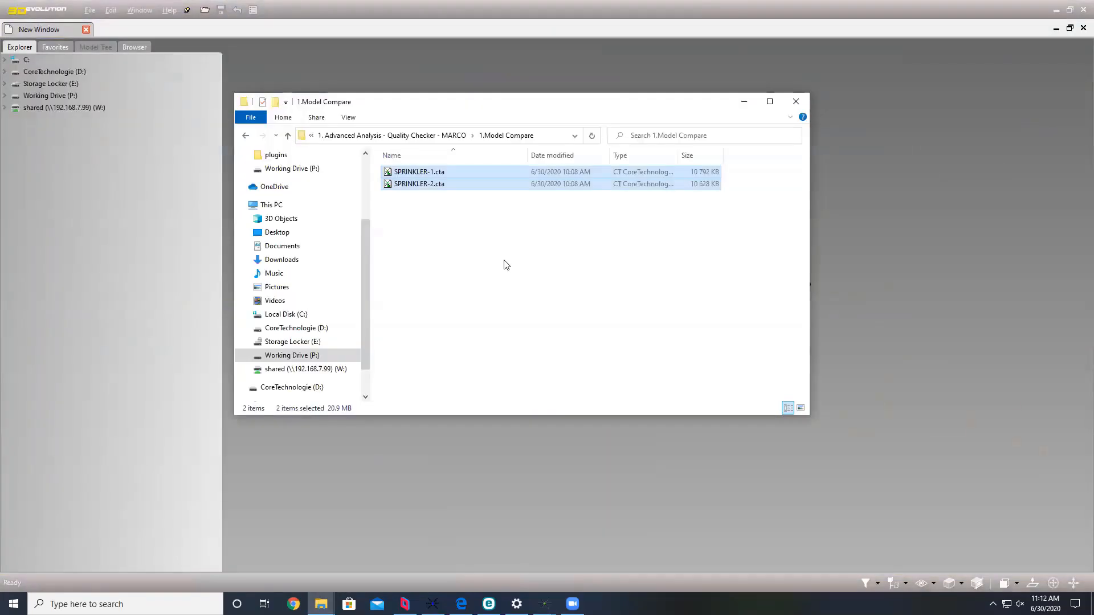
pyautogui.click(448, 136)
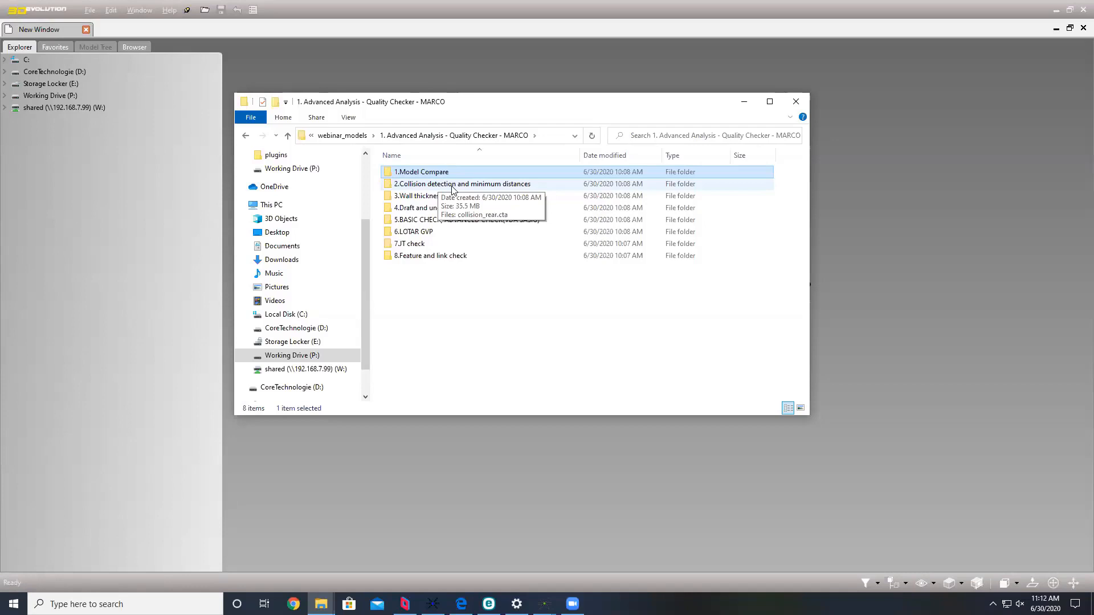
pyautogui.doubleClick(452, 186)
pyautogui.click(419, 172)
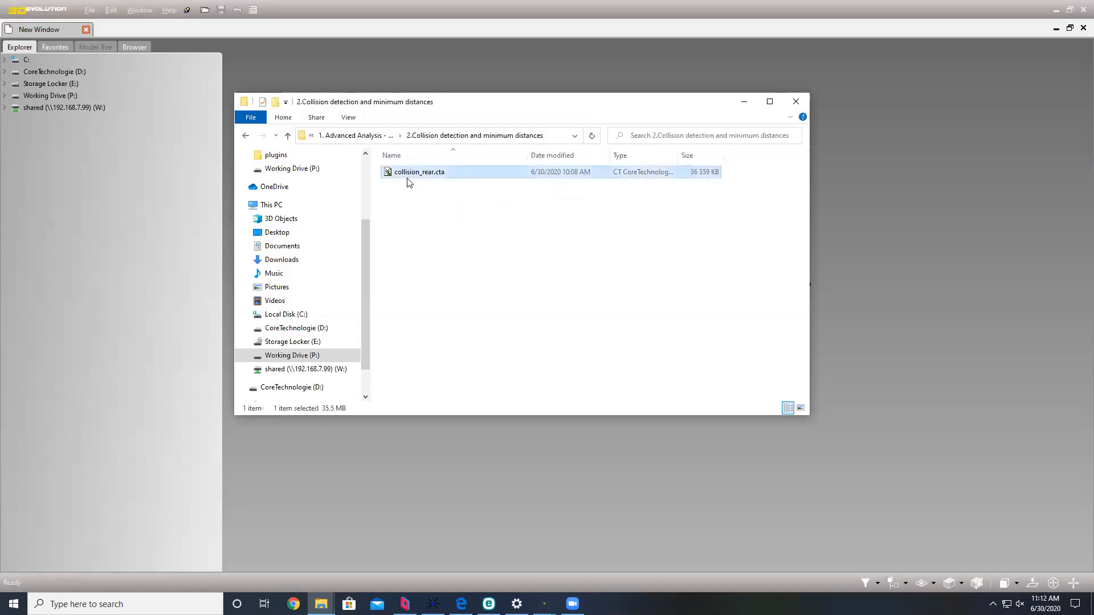
pyautogui.moveTo(416, 177); pyautogui.dragTo(927, 205)
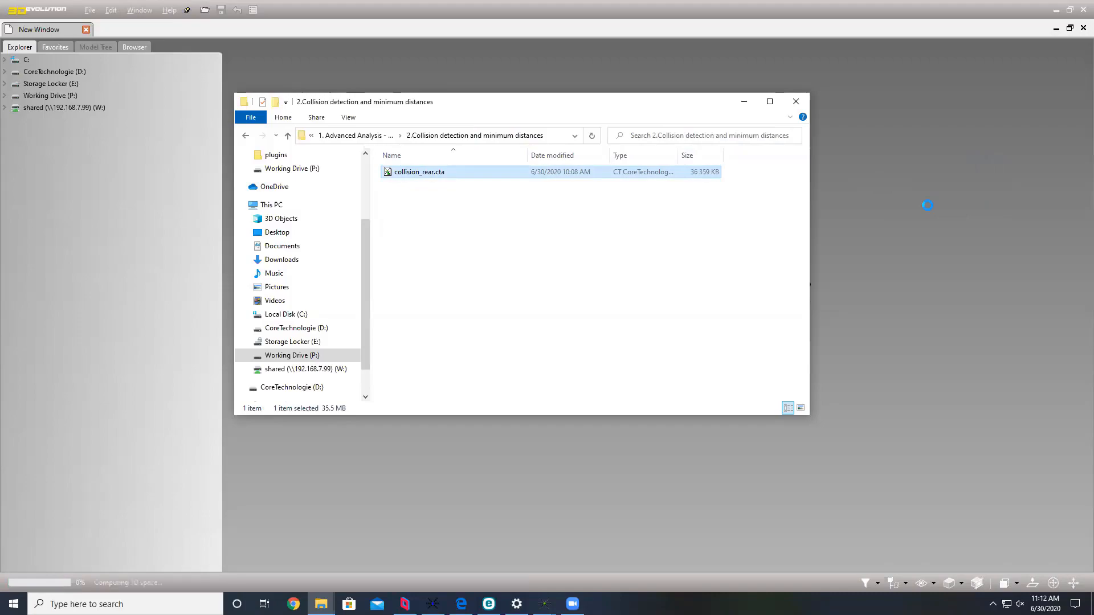
pyautogui.click(928, 205)
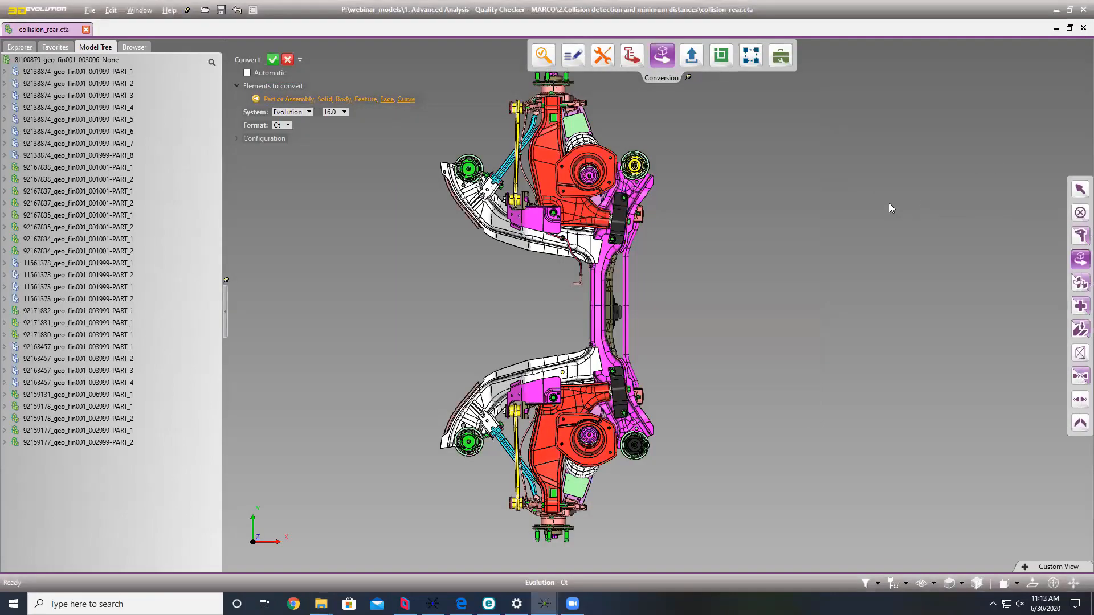
# Step: Narrow the model tree pane and run Detect Collisions for the rear suspension assembly
pyautogui.moveTo(681, 166)
pyautogui.mouseDown(button='middle')
pyautogui.moveTo(691, 215)
pyautogui.moveTo(832, 271)
pyautogui.moveTo(868, 245)
pyautogui.moveTo(573, 313)
pyautogui.moveTo(651, 360)
pyautogui.moveTo(445, 374)
pyautogui.mouseUp(button='middle')
pyautogui.scroll(7, 579, 346)
pyautogui.moveTo(577, 270)
pyautogui.mouseDown(button='middle')
pyautogui.moveTo(706, 388)
pyautogui.moveTo(700, 418)
pyautogui.moveTo(693, 391)
pyautogui.mouseUp(button='middle')
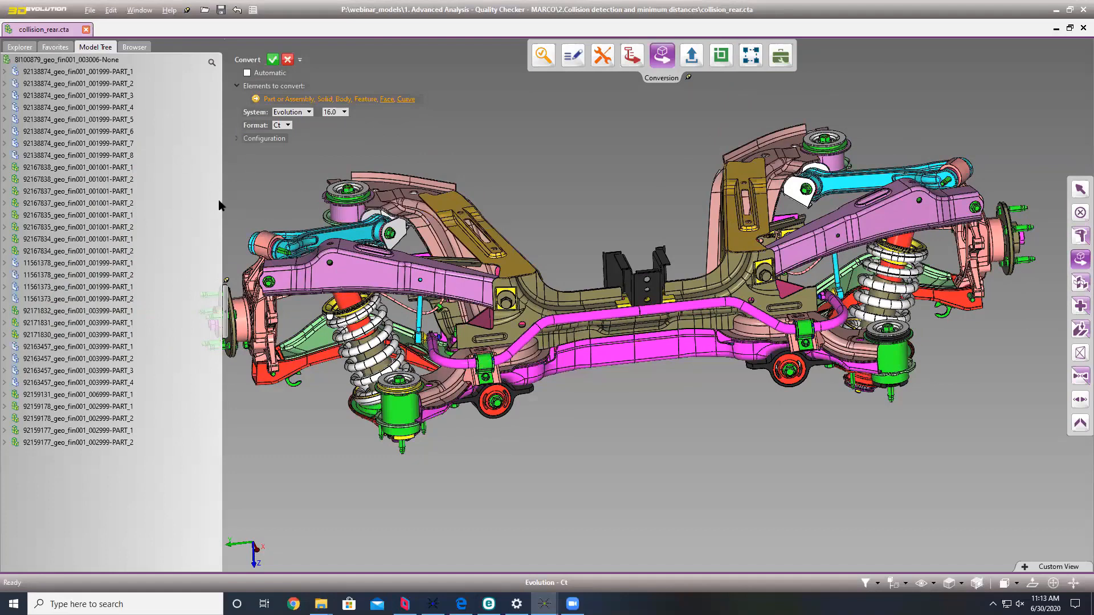
pyautogui.moveTo(219, 201); pyautogui.dragTo(169, 200)
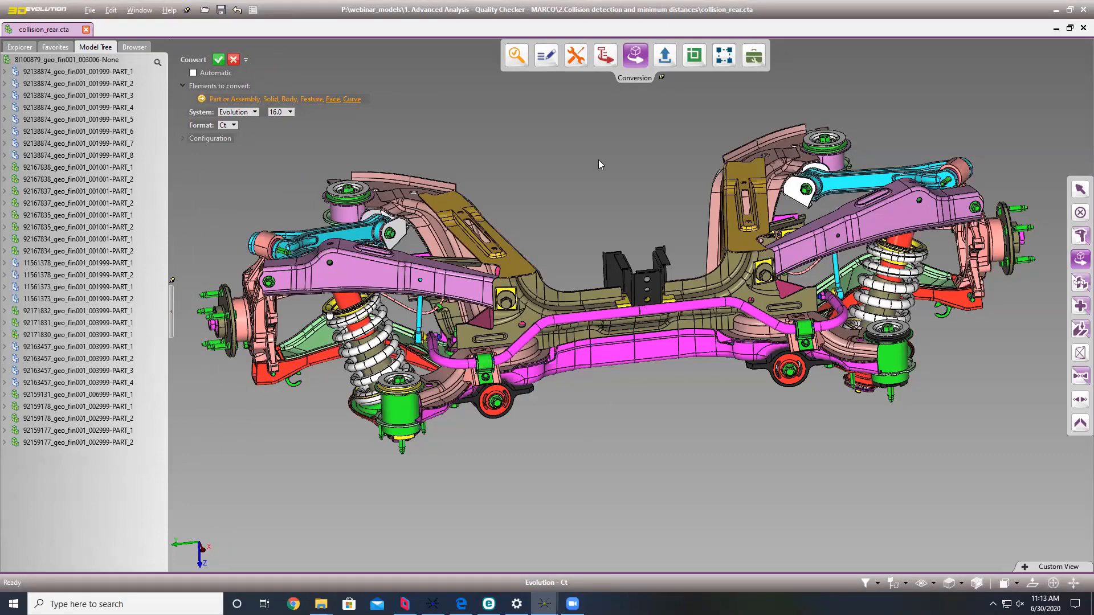
pyautogui.click(516, 55)
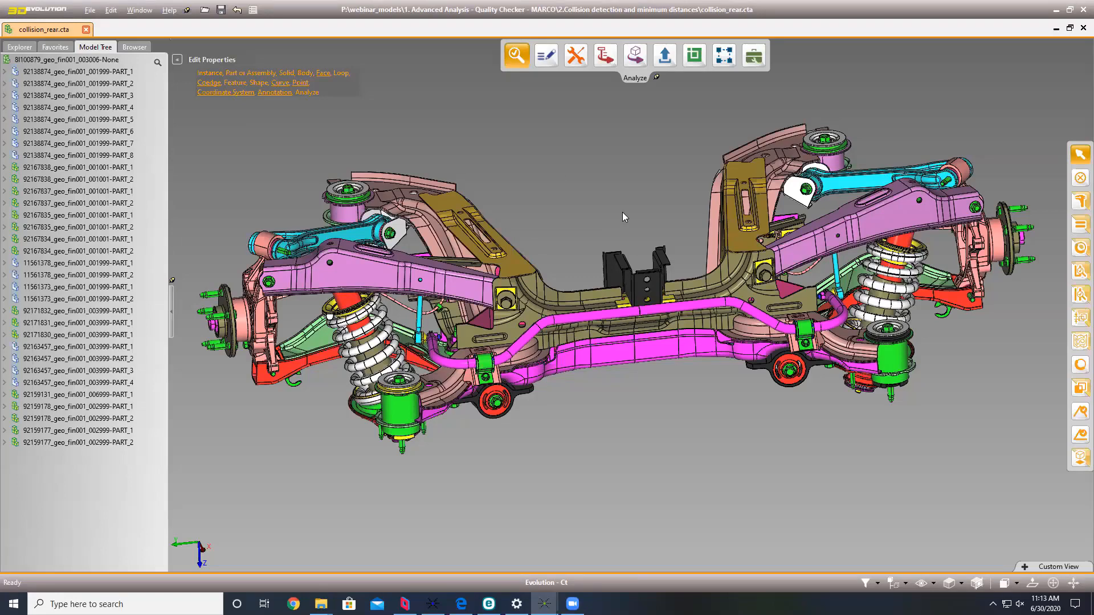
pyautogui.click(1078, 249)
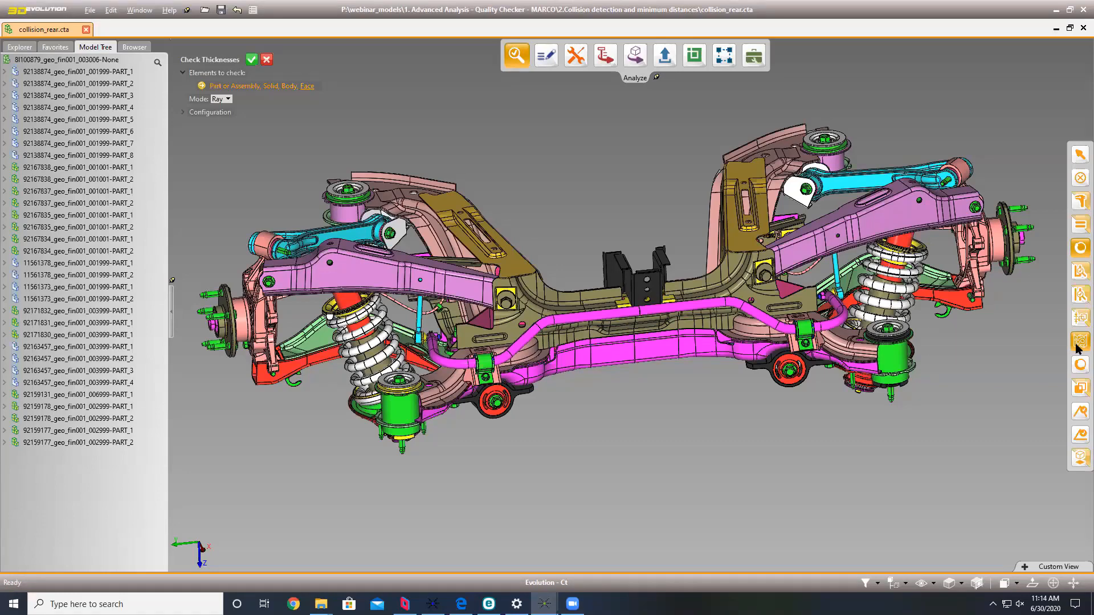
pyautogui.click(1076, 392)
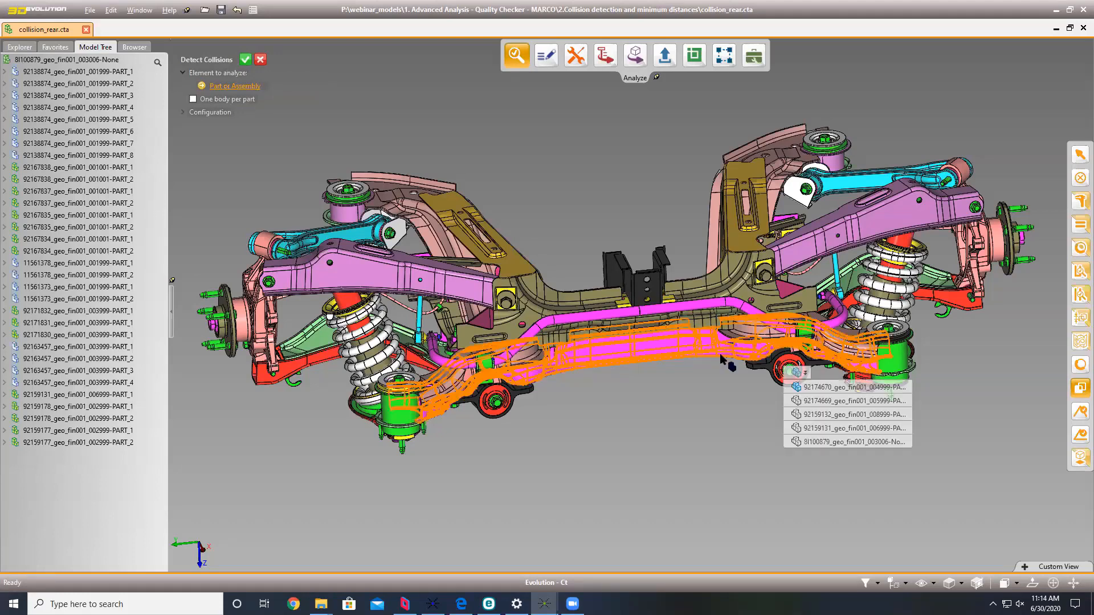
pyautogui.click(245, 59)
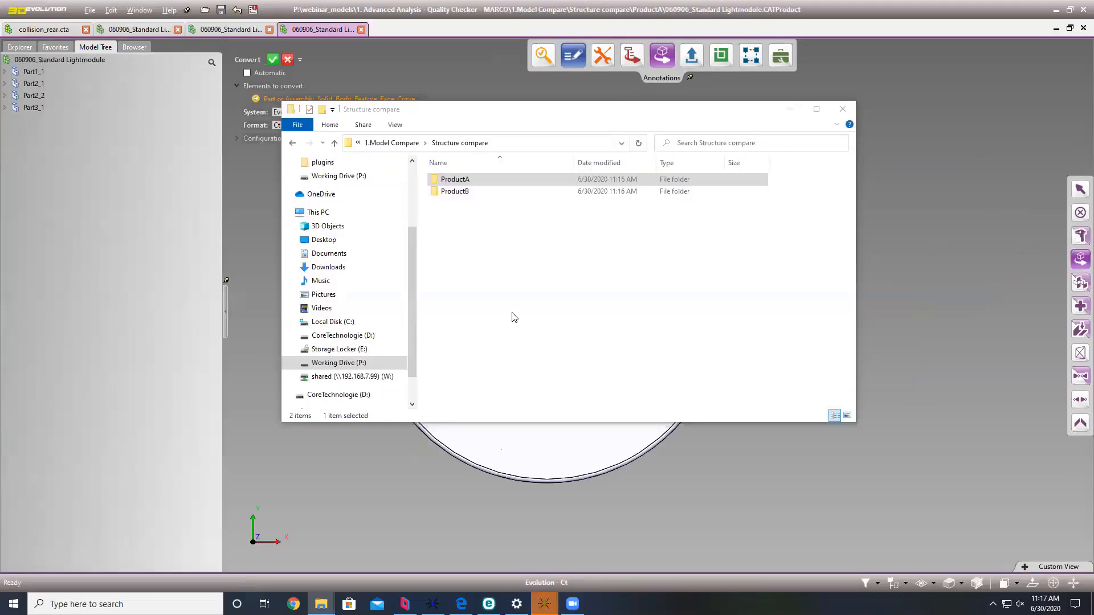
# Step: Add 060906_Standard Lightmodule.stp from the ProductB folder to the open ProductA model, combining both assemblies
pyautogui.doubleClick(478, 192)
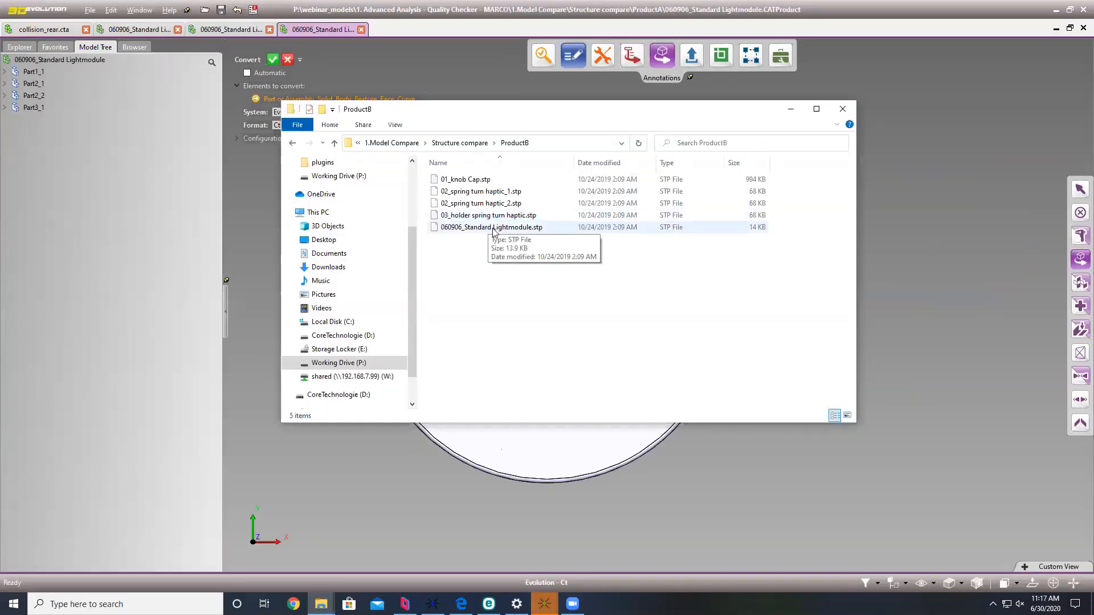
pyautogui.moveTo(487, 228); pyautogui.dragTo(258, 212)
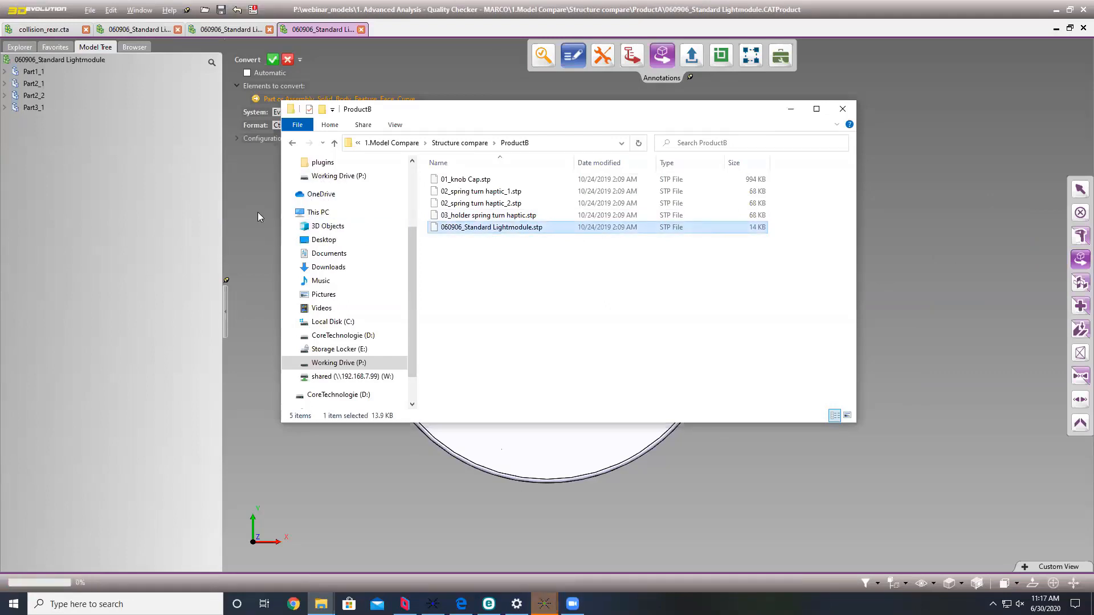
pyautogui.moveTo(722, 166); pyautogui.dragTo(857, 293, button='middle')
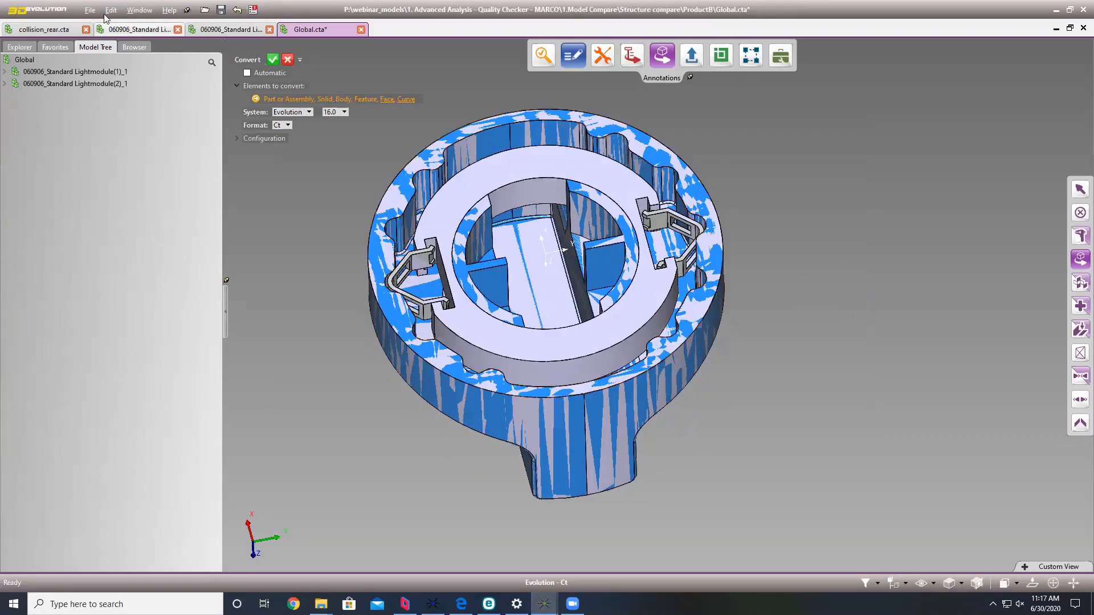
# Step: Review the ProductA assembly's structure by highlighting Part1_1, Part2_2 and Part3_1 in turn, and clear the selection
pyautogui.click(137, 29)
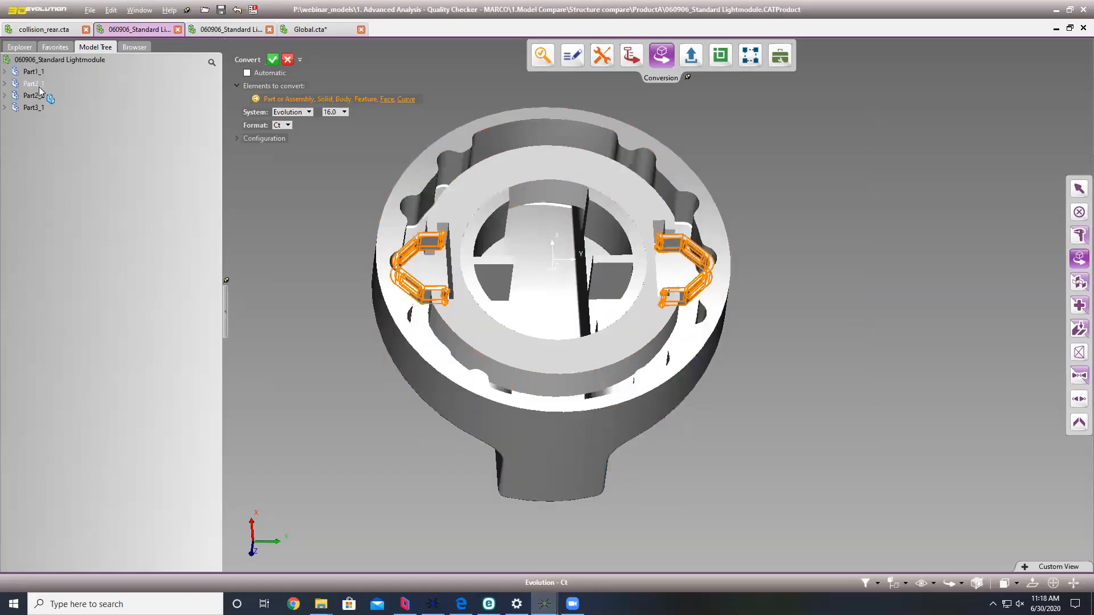
pyautogui.click(36, 71)
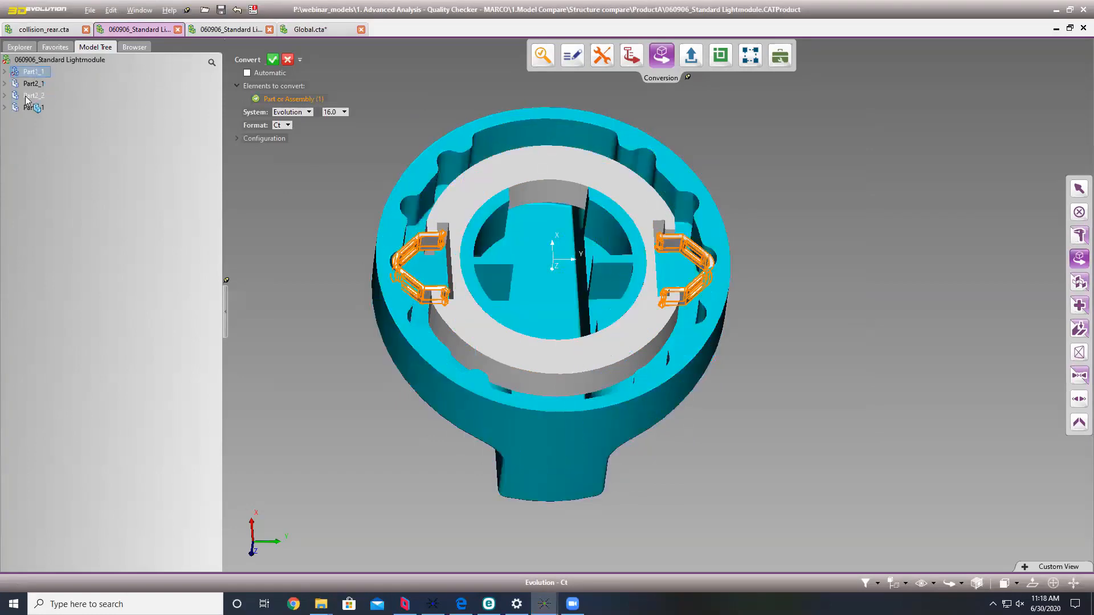
pyautogui.click(30, 94)
pyautogui.click(32, 97)
pyautogui.click(31, 96)
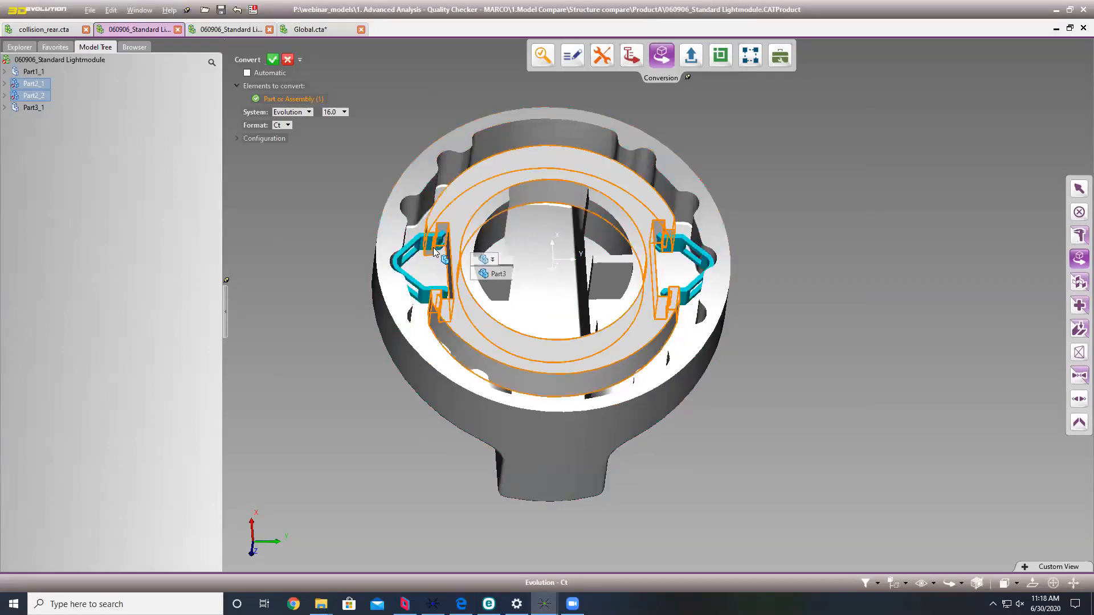
pyautogui.click(34, 107)
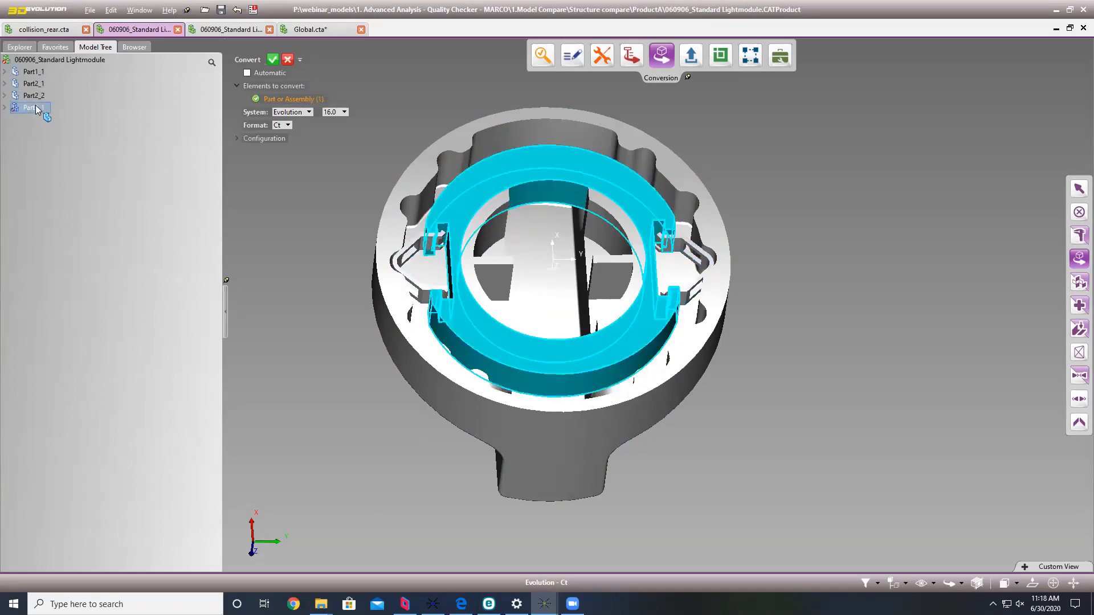
pyautogui.click(301, 197)
# Step: Examine the ProductB assembly from its open side, highlight its two spring turn haptic parts, and clear the selection
pyautogui.click(206, 30)
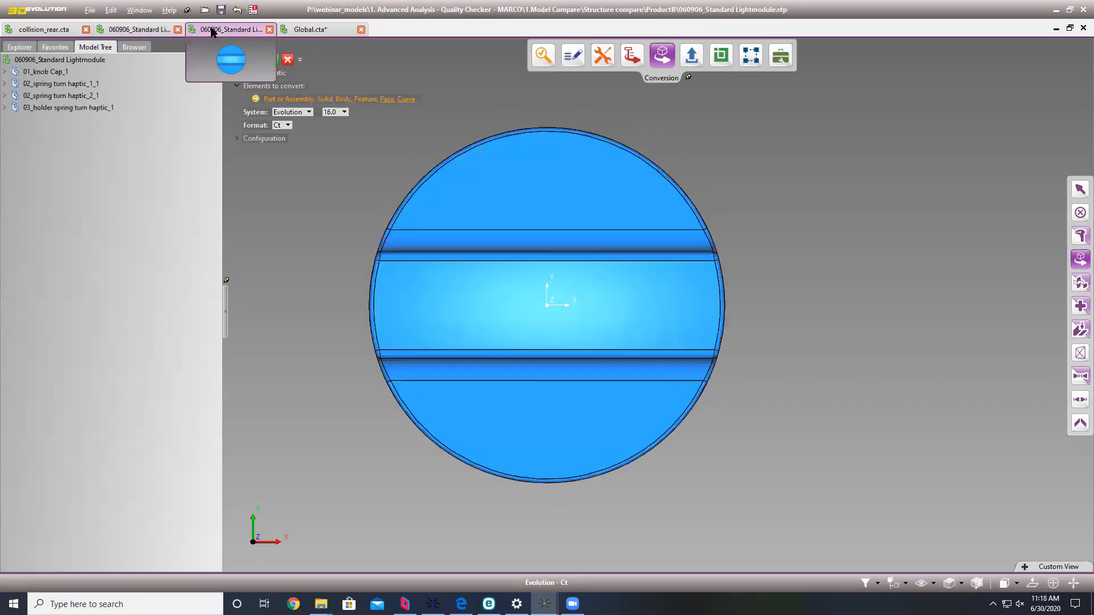
pyautogui.scroll(-2, 769, 333)
pyautogui.moveTo(544, 281); pyautogui.dragTo(618, 193, button='middle')
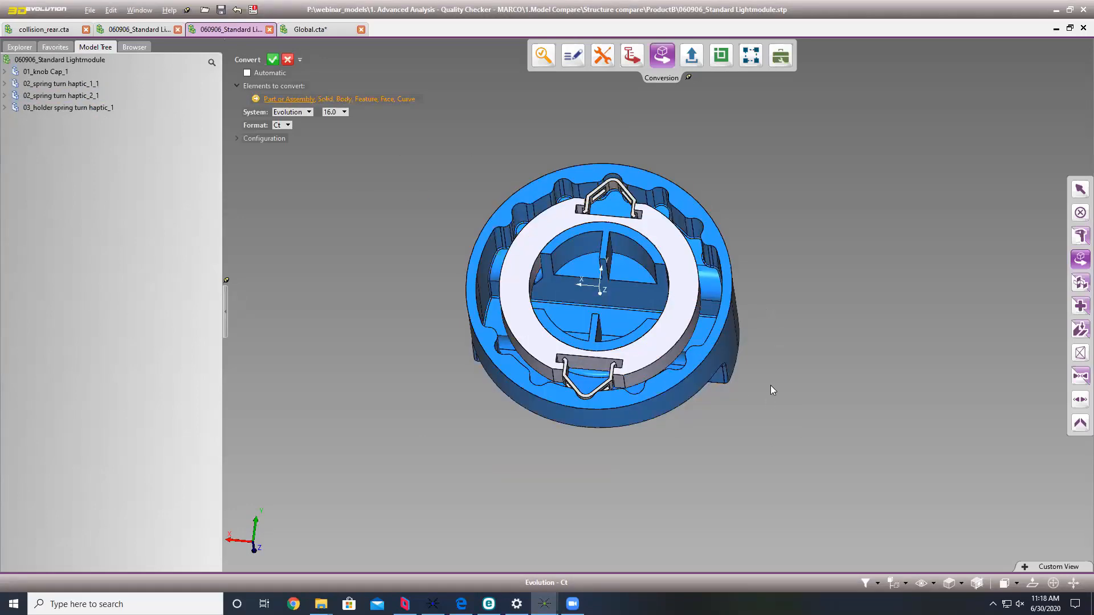
pyautogui.moveTo(770, 389); pyautogui.dragTo(788, 391, button='middle')
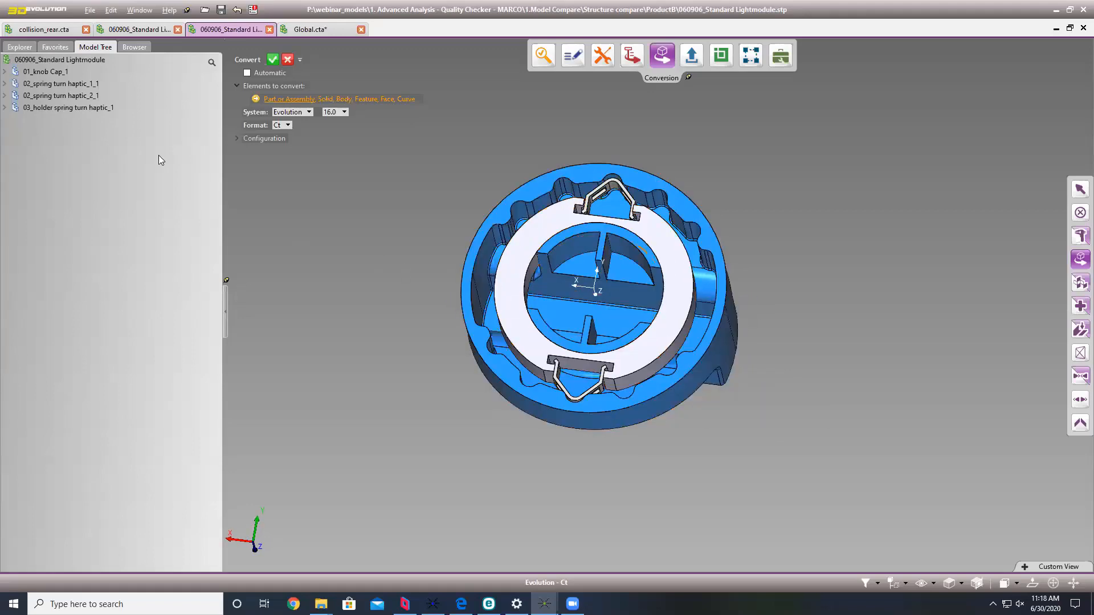
pyautogui.click(77, 96)
pyautogui.click(77, 96)
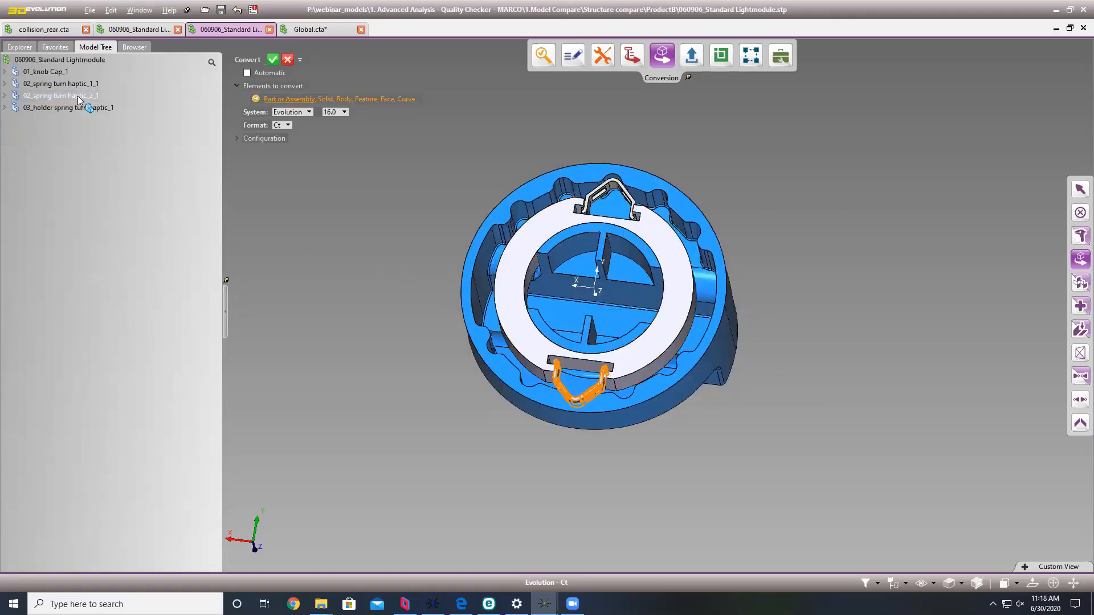
pyautogui.click(70, 84)
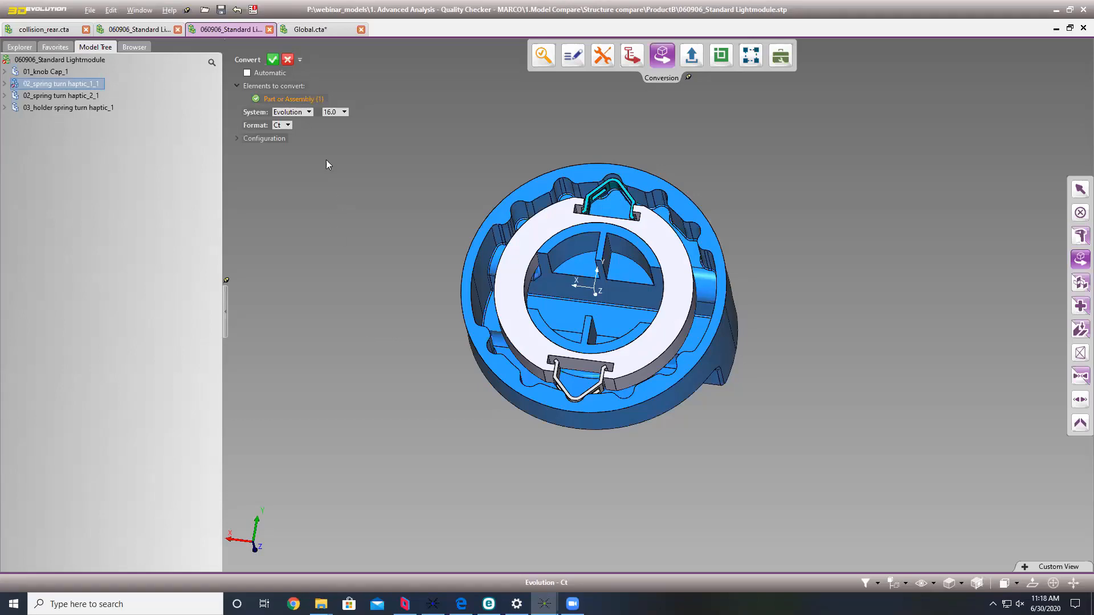
pyautogui.click(404, 220)
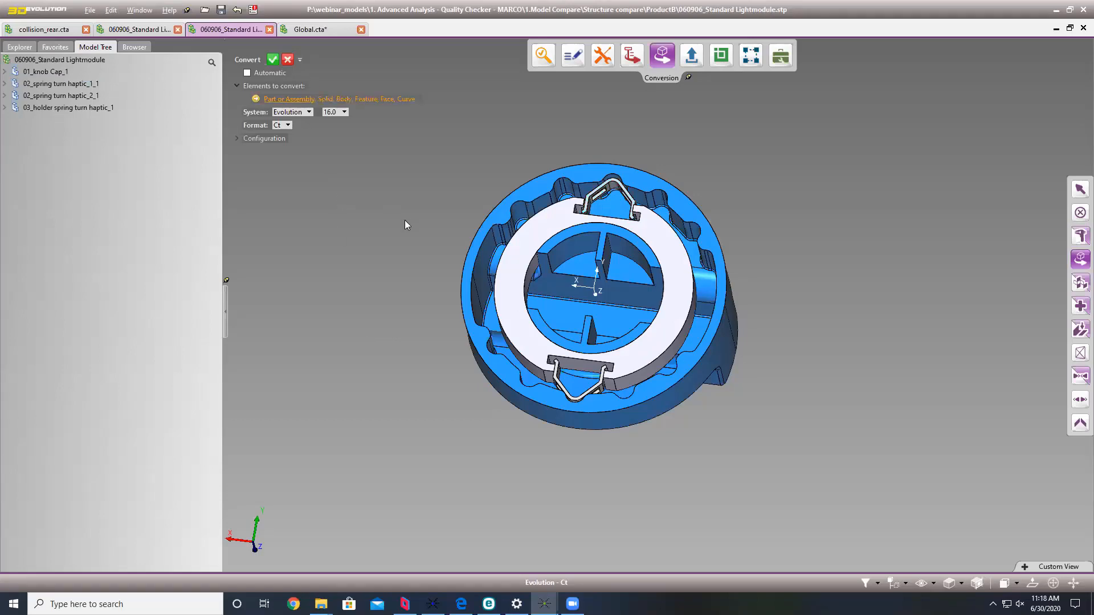
# Step: Compare the two lightmodule assemblies in Global.cta using the Compare assembly structure mode, and dismiss the result summary
pyautogui.click(329, 33)
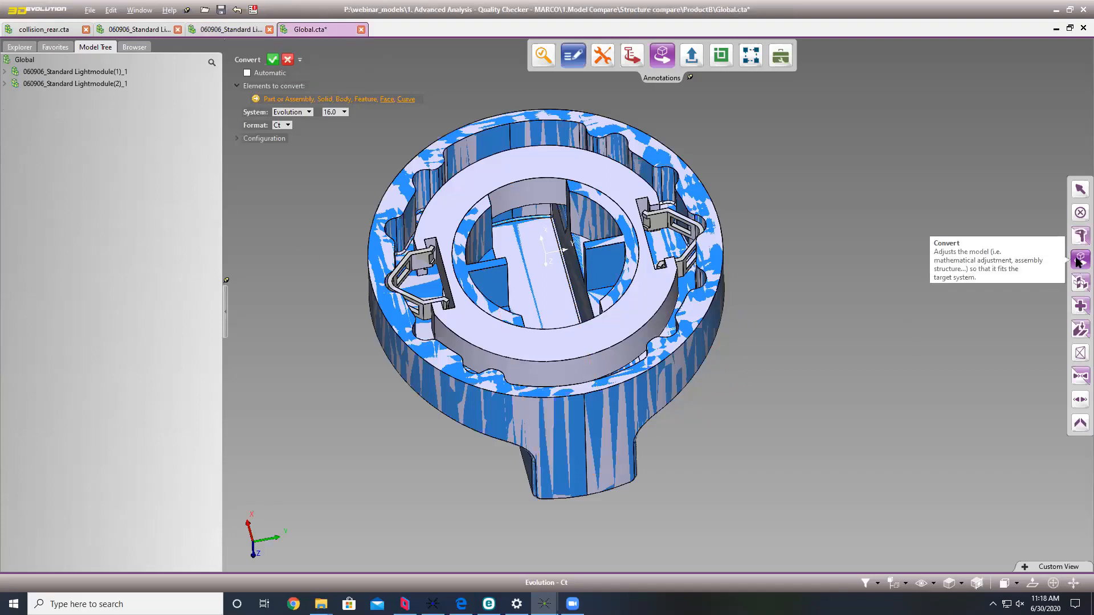
pyautogui.click(1080, 235)
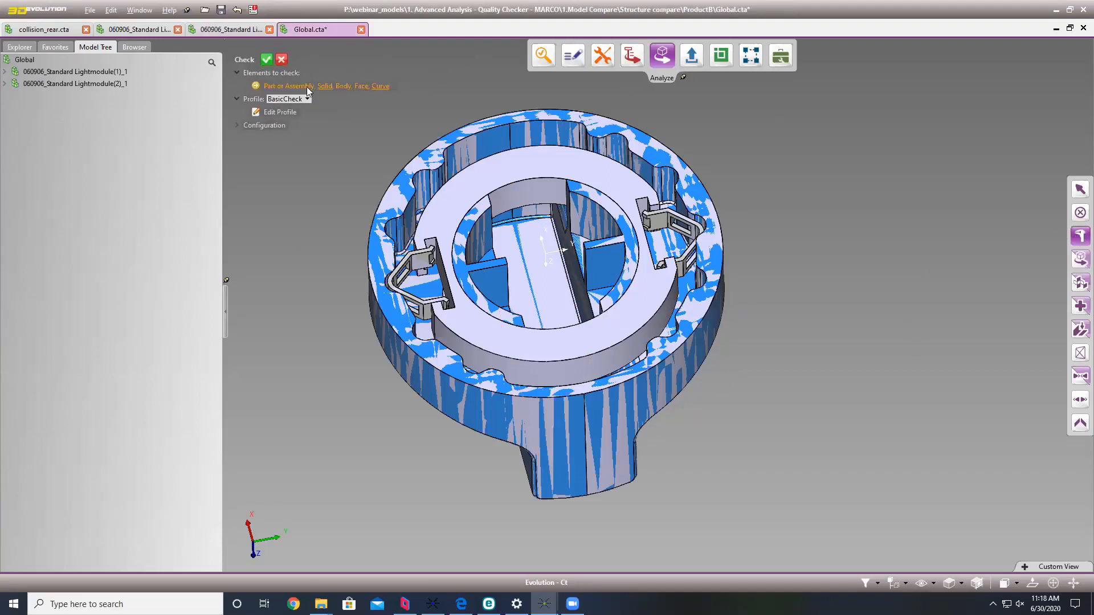
pyautogui.click(539, 57)
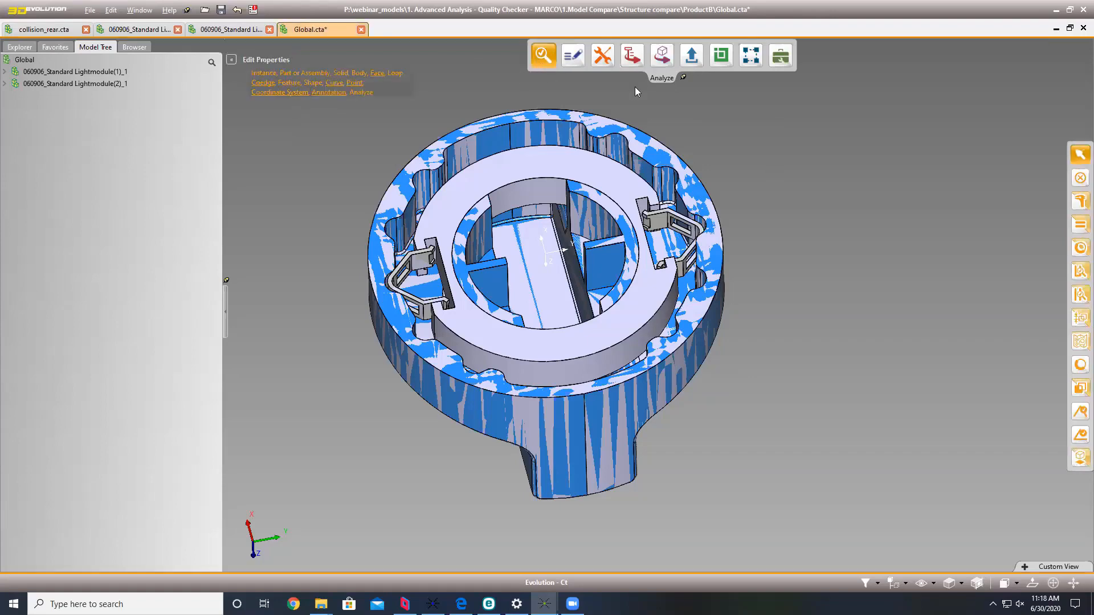
pyautogui.click(1080, 224)
pyautogui.scroll(-3, 886, 316)
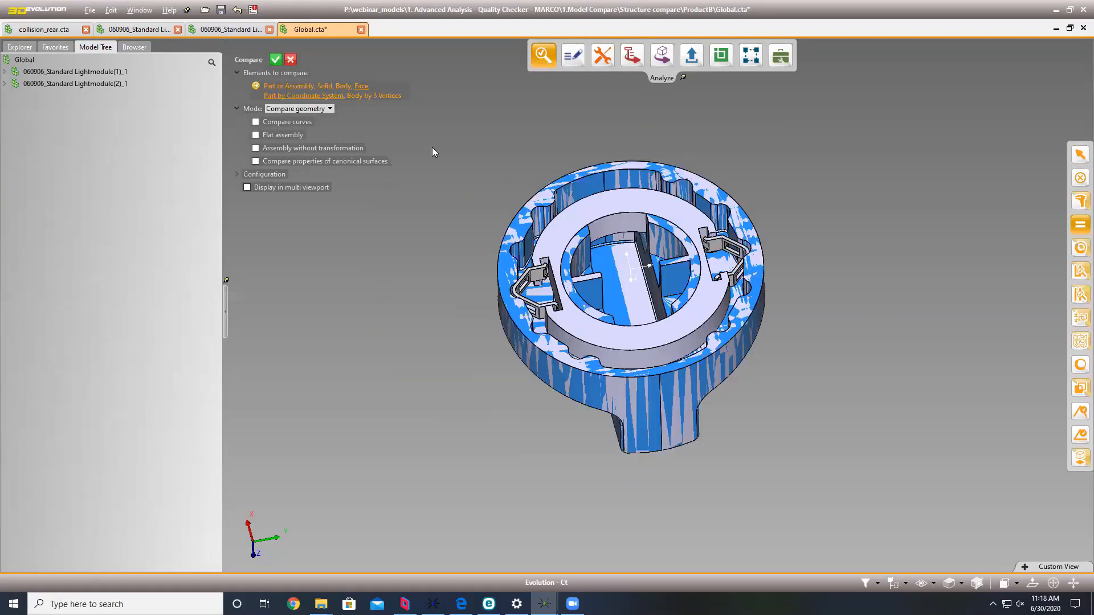
pyautogui.click(305, 109)
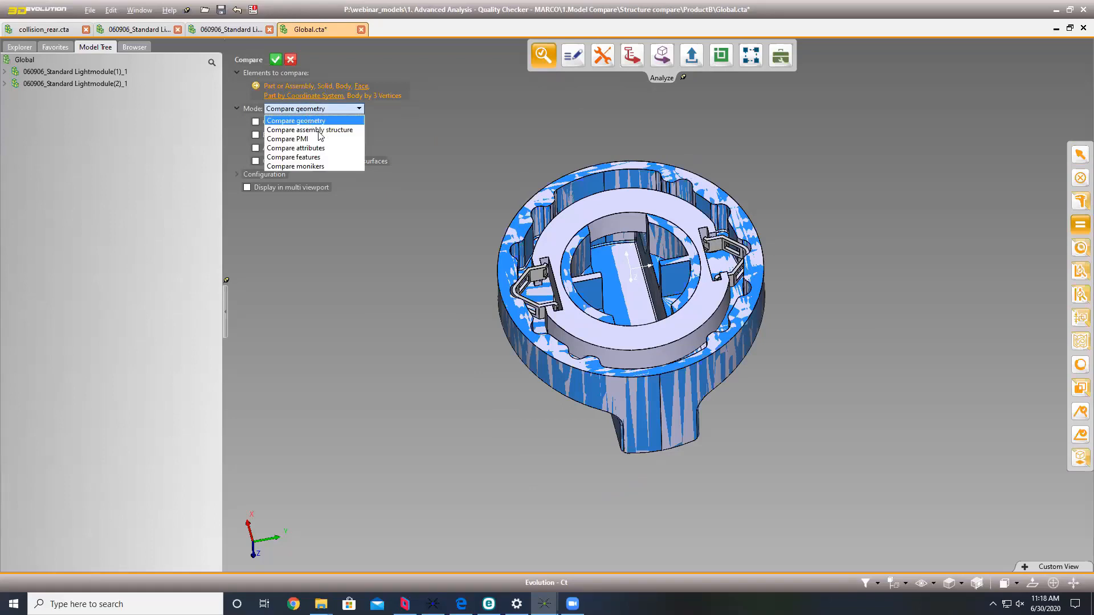
pyautogui.click(340, 130)
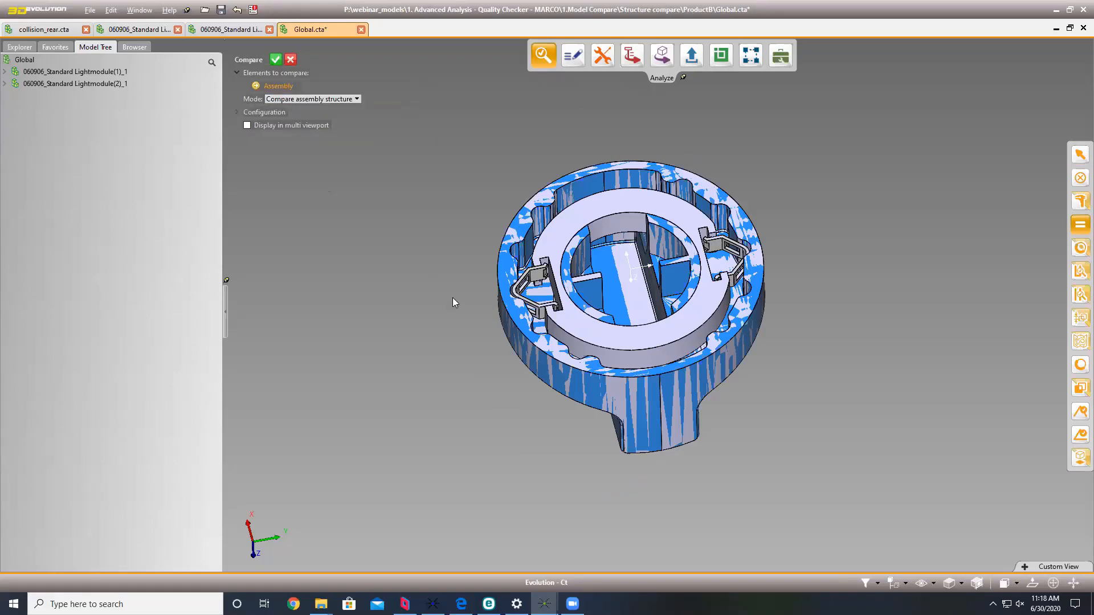
pyautogui.click(275, 60)
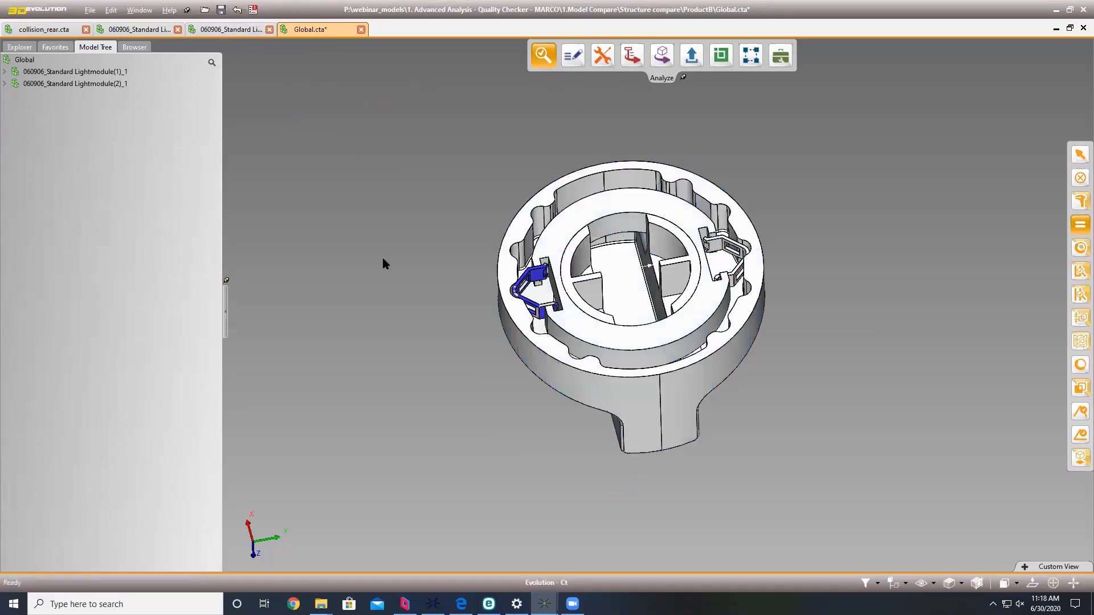
pyautogui.moveTo(795, 201); pyautogui.dragTo(898, 108)
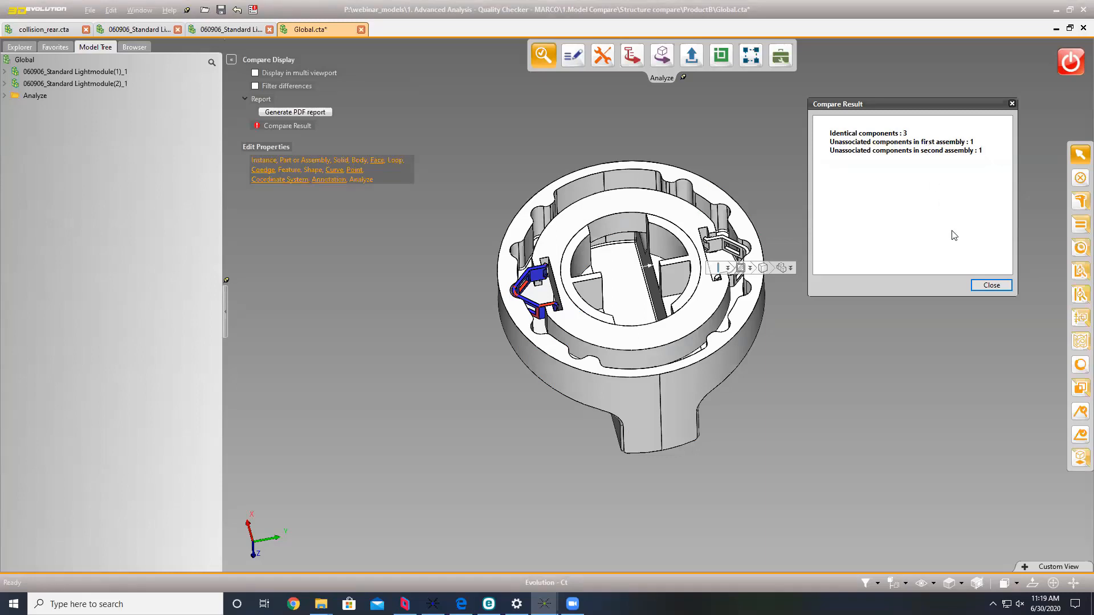
pyautogui.click(991, 285)
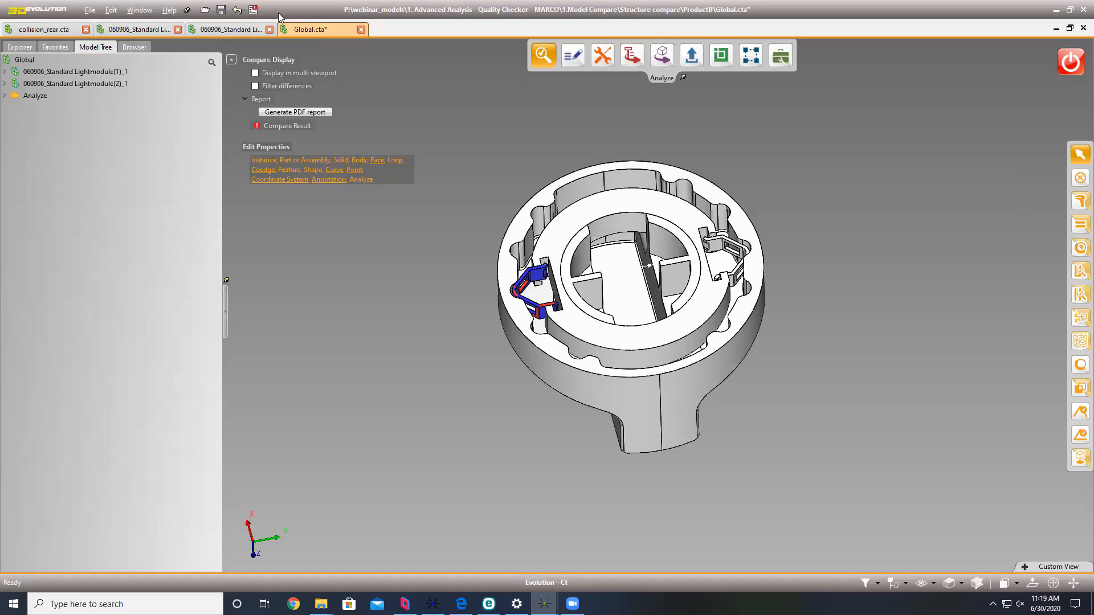
# Step: Open the assembly comparison report and expand the unmatched component details for Part2_2 and 02_spring turn haptic_2_1
pyautogui.click(259, 6)
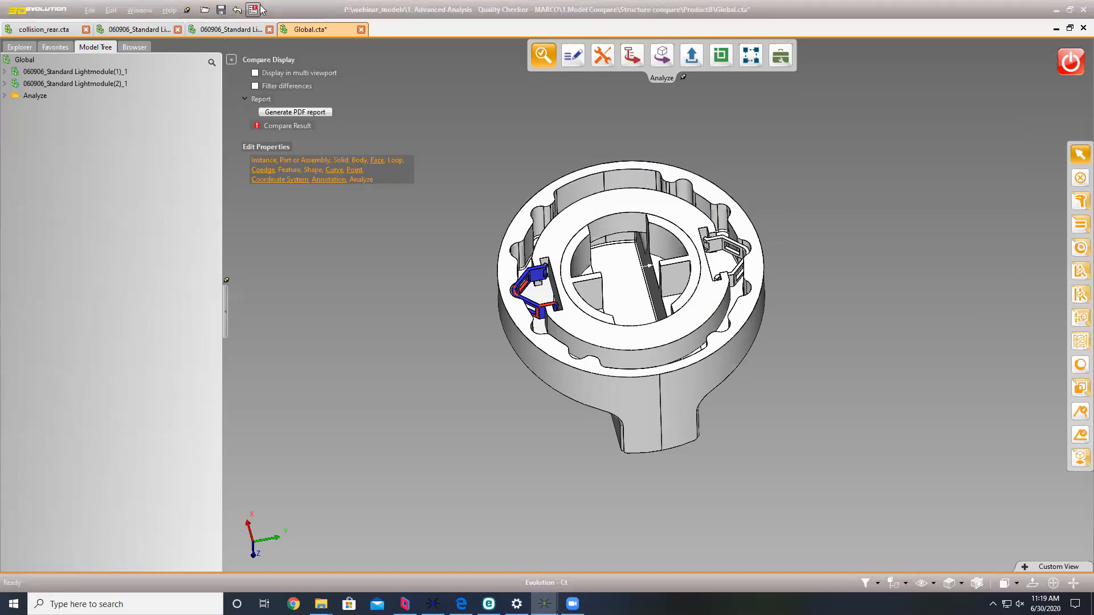
pyautogui.click(273, 47)
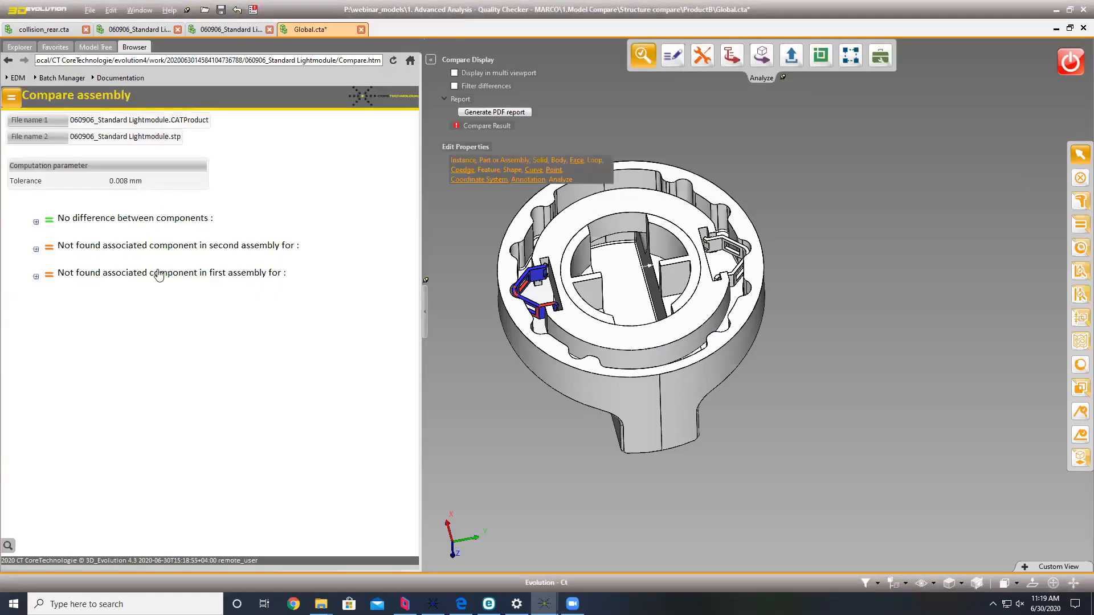
pyautogui.click(36, 249)
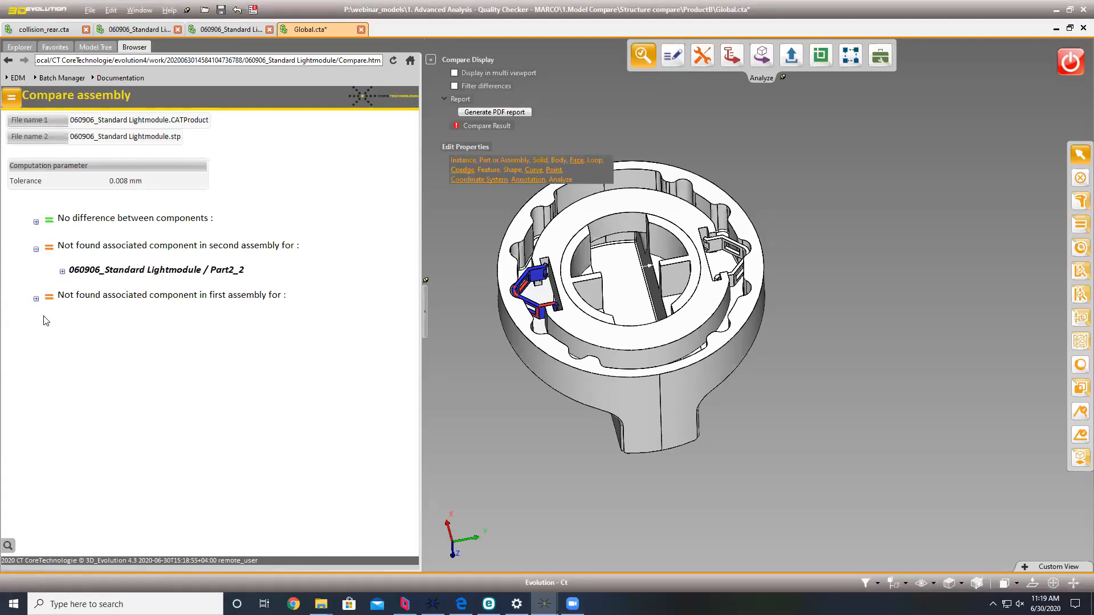
pyautogui.click(36, 298)
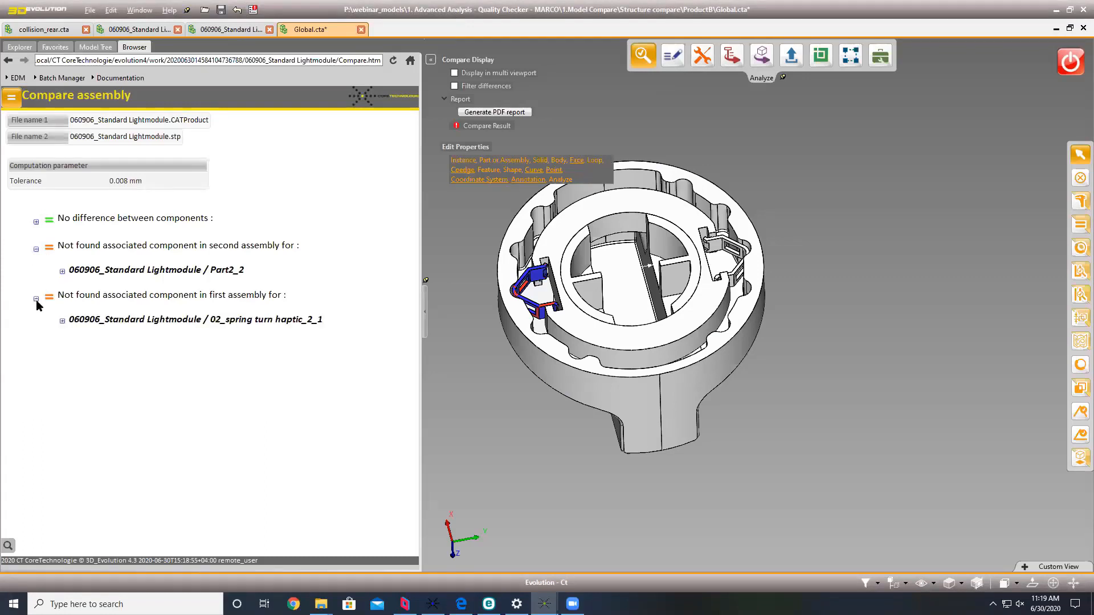
pyautogui.click(62, 321)
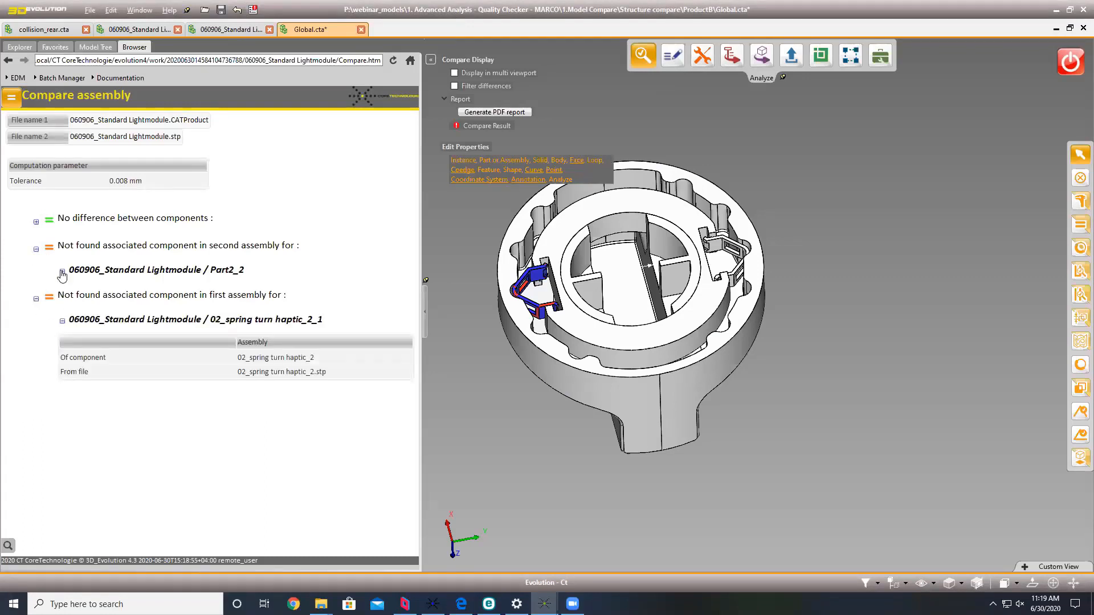
pyautogui.click(63, 272)
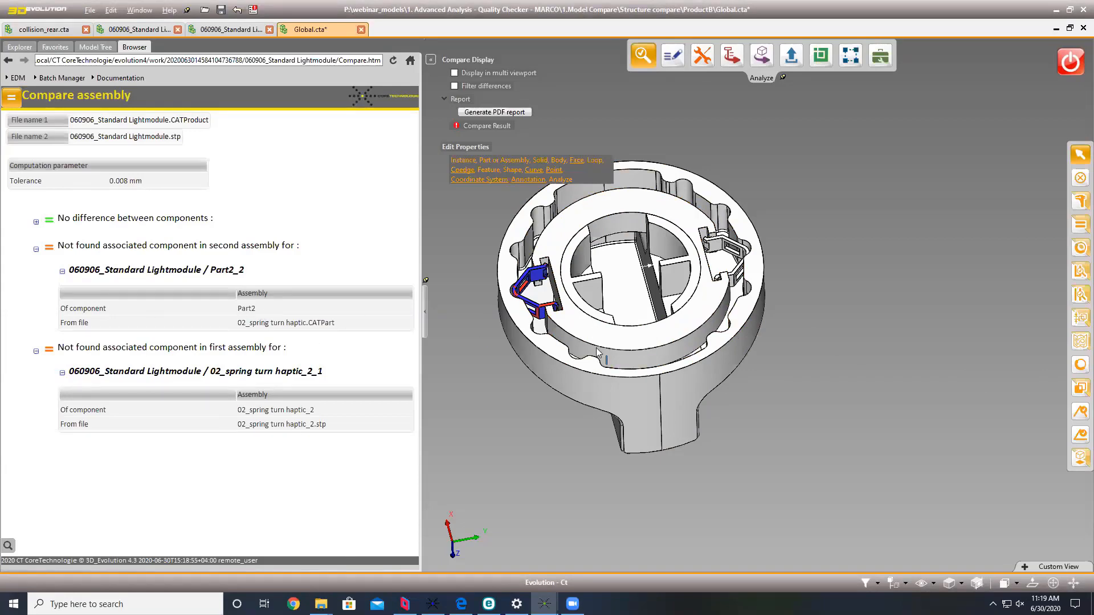
# Step: Examine the overlapping red and blue spring clip up close and from several angles within the compared assembly
pyautogui.moveTo(497, 336); pyautogui.dragTo(511, 338, button='middle')
pyautogui.scroll(10, 549, 279)
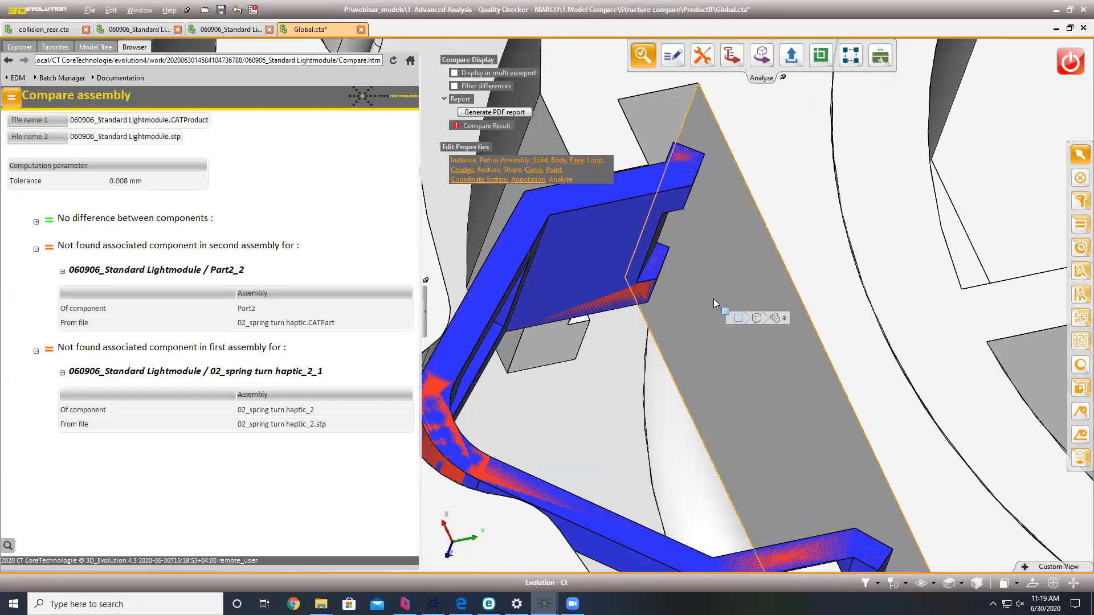
pyautogui.scroll(-3, 713, 298)
pyautogui.moveTo(599, 306)
pyautogui.mouseDown(button='middle')
pyautogui.moveTo(616, 303)
pyautogui.moveTo(552, 314)
pyautogui.mouseUp(button='middle')
pyautogui.scroll(-5, 535, 316)
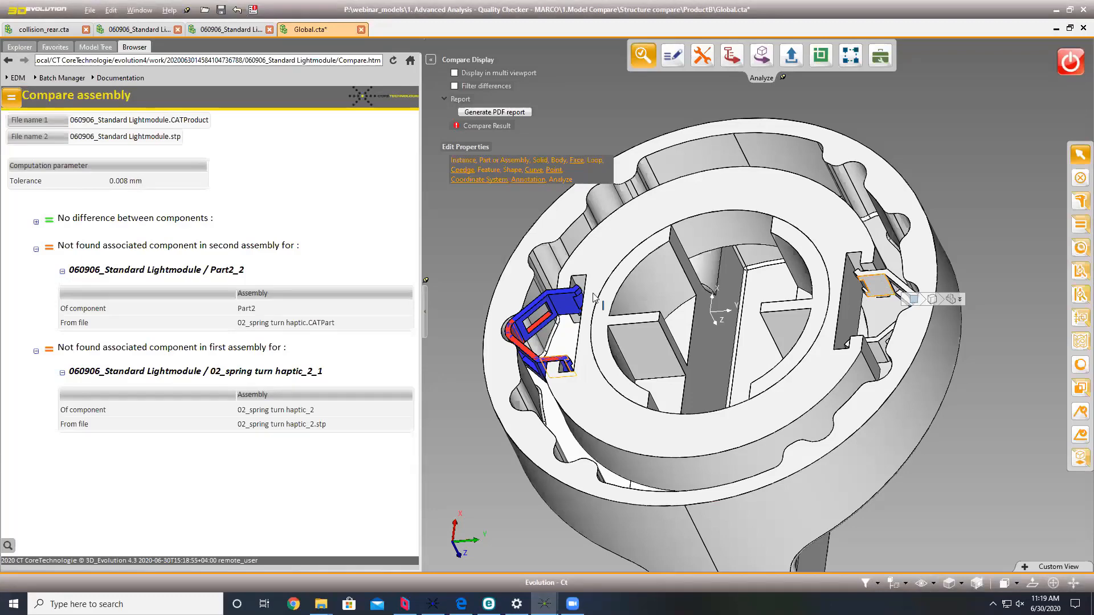
pyautogui.moveTo(616, 281); pyautogui.dragTo(561, 293, button='middle')
pyautogui.scroll(5, 531, 318)
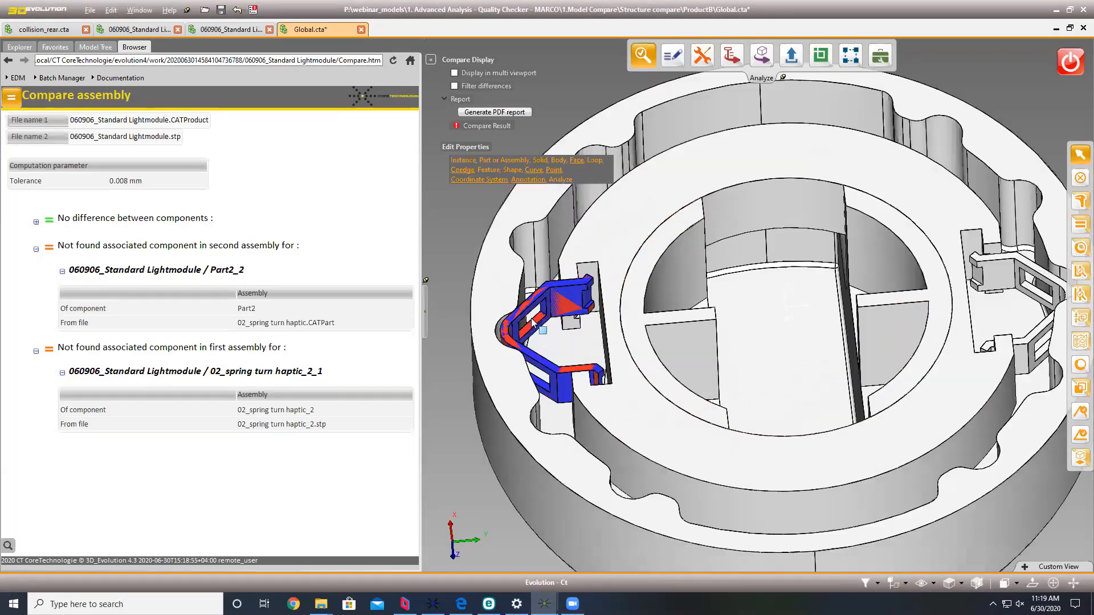
pyautogui.moveTo(634, 290); pyautogui.dragTo(604, 262, button='middle')
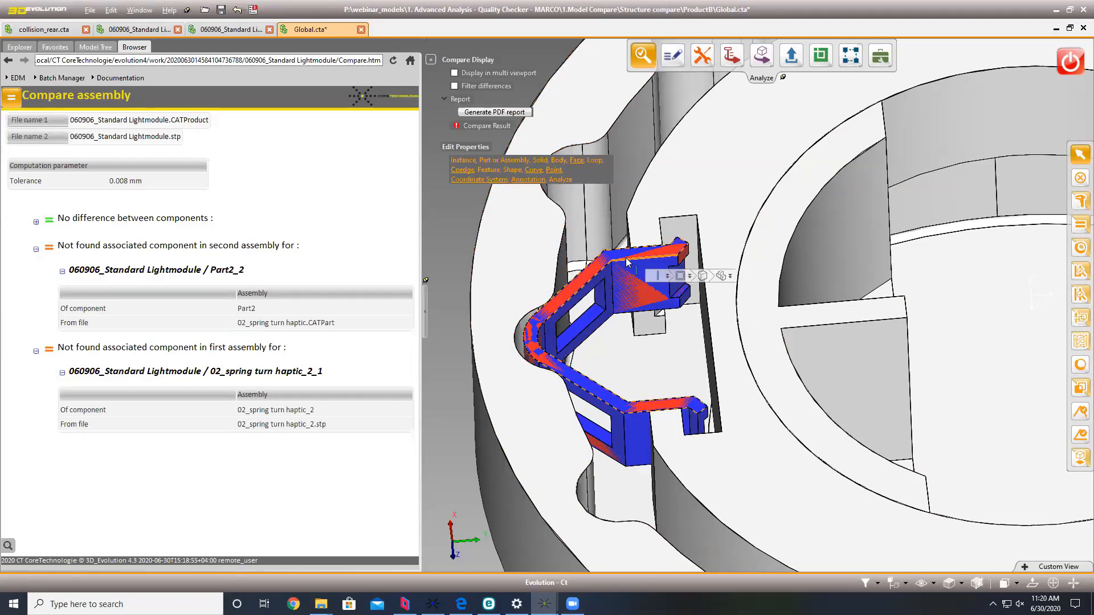
pyautogui.moveTo(628, 295)
pyautogui.mouseDown(button='middle')
pyautogui.moveTo(661, 299)
pyautogui.moveTo(654, 349)
pyautogui.moveTo(632, 286)
pyautogui.mouseUp(button='middle')
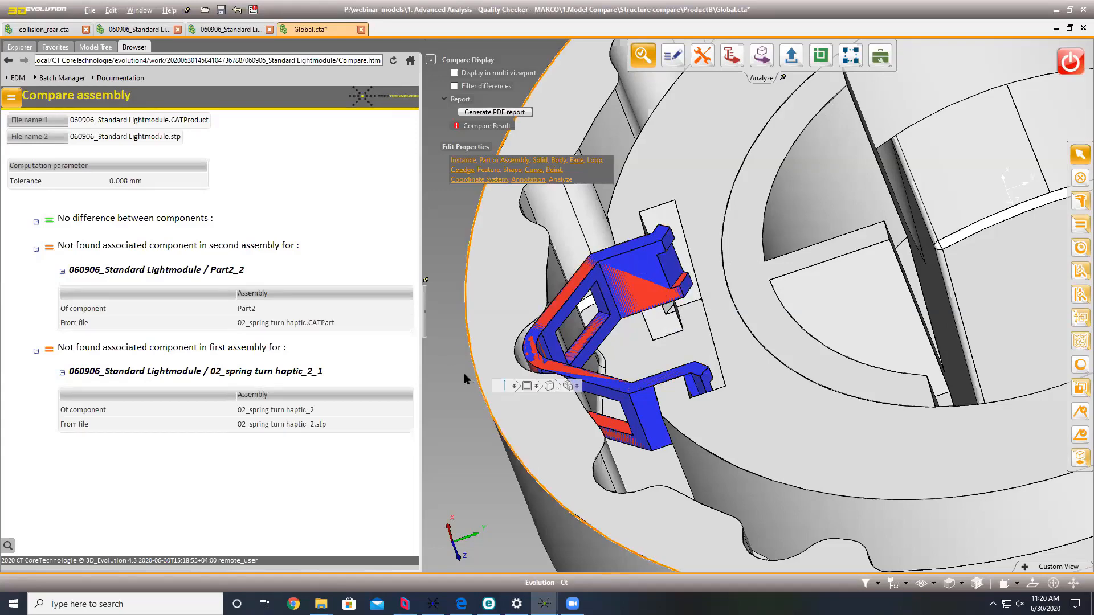
pyautogui.scroll(-5, 440, 411)
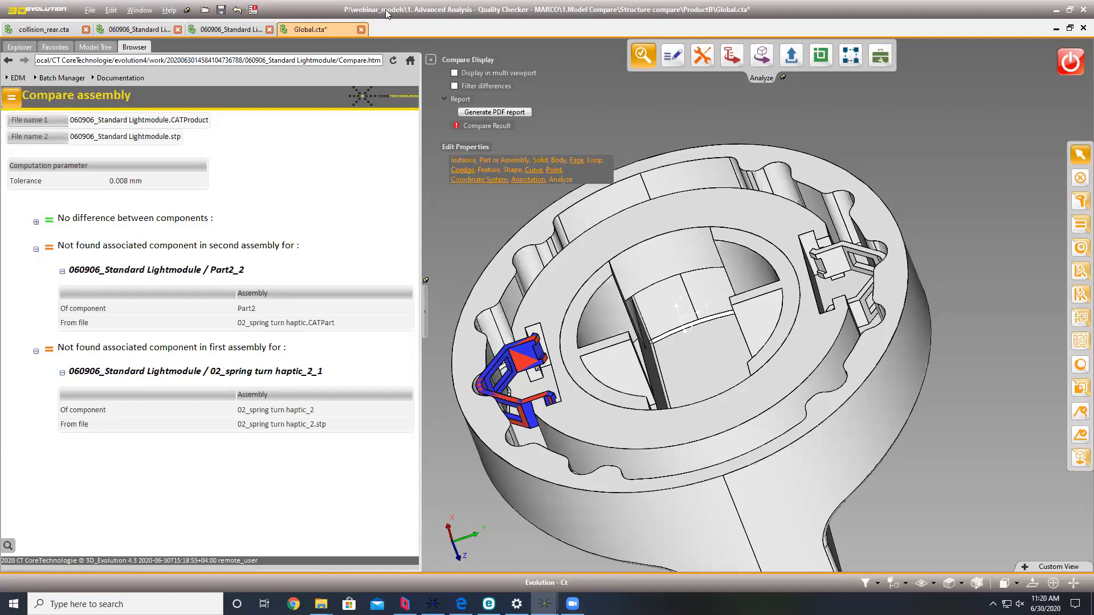
# Step: Filter the comparison display to differences only, show it in multiple viewports, and bring back the report pane
pyautogui.click(467, 84)
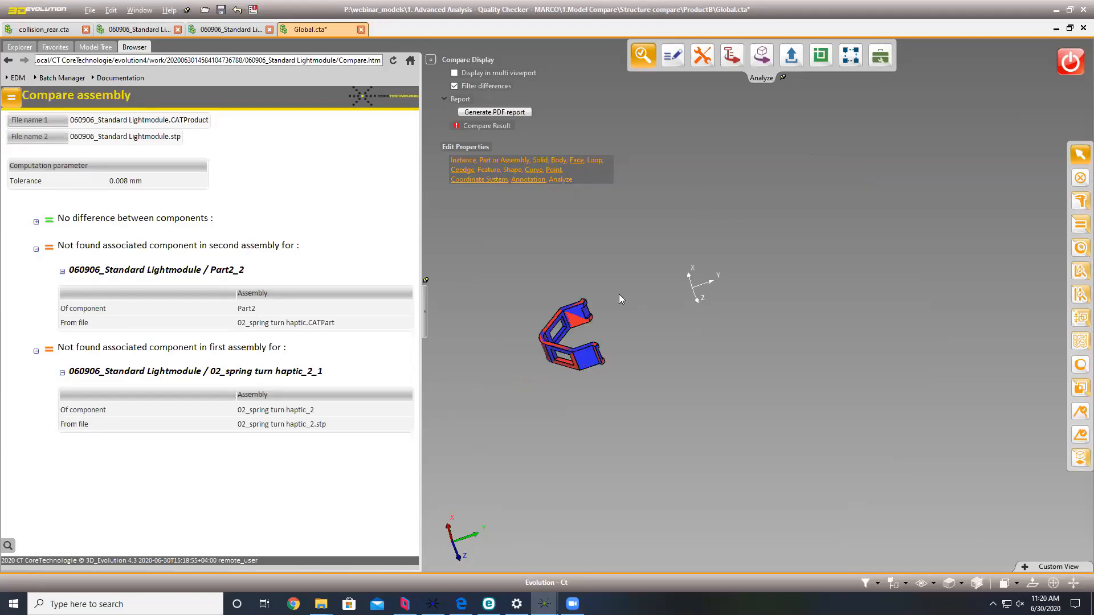
pyautogui.scroll(5, 633, 370)
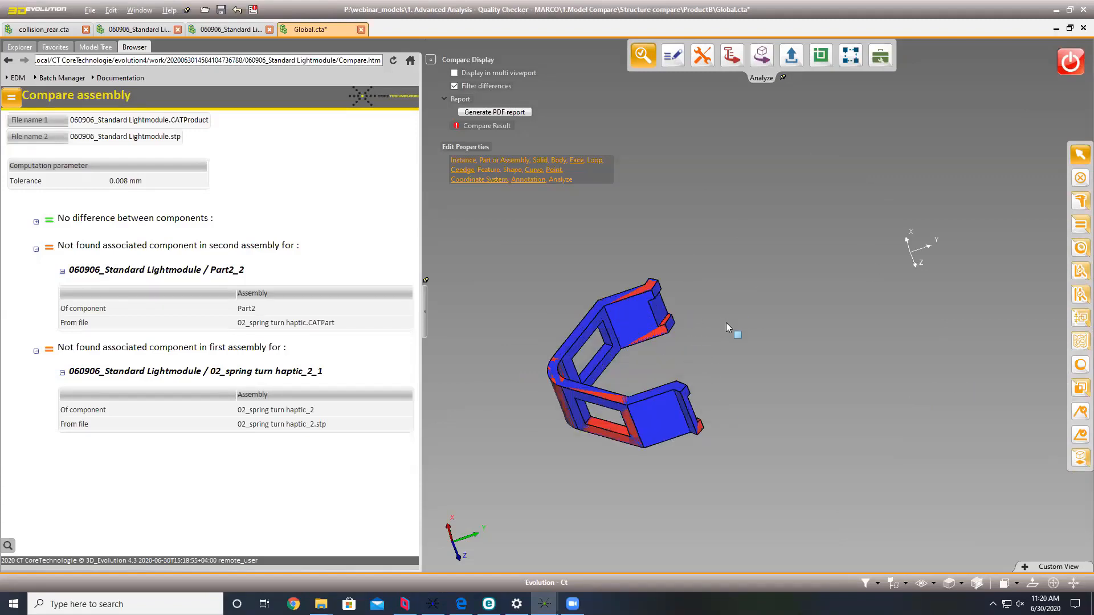
pyautogui.click(477, 69)
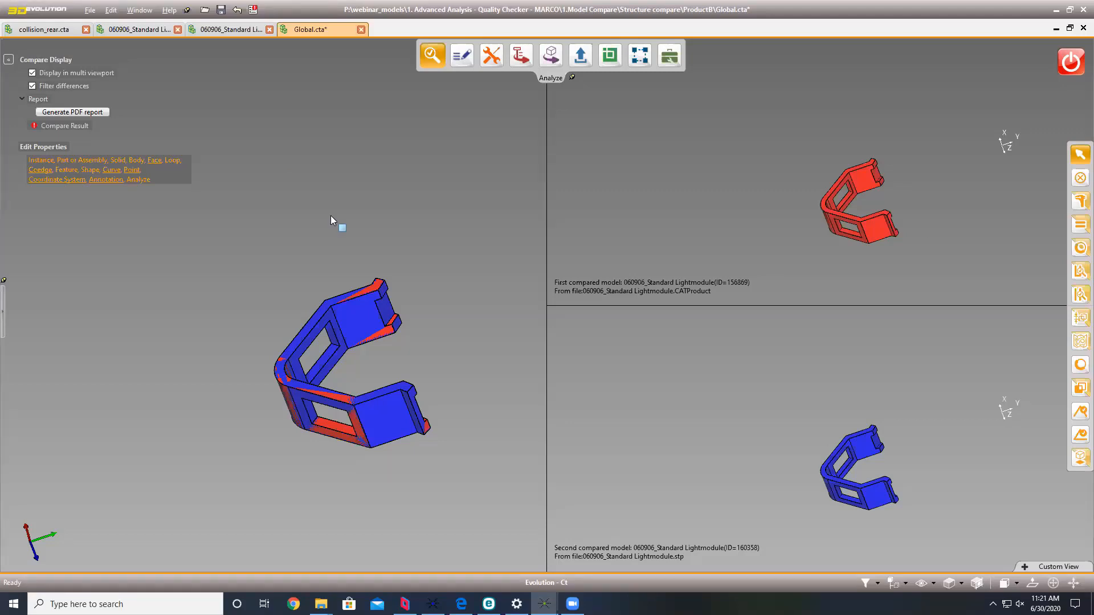
pyautogui.click(3, 301)
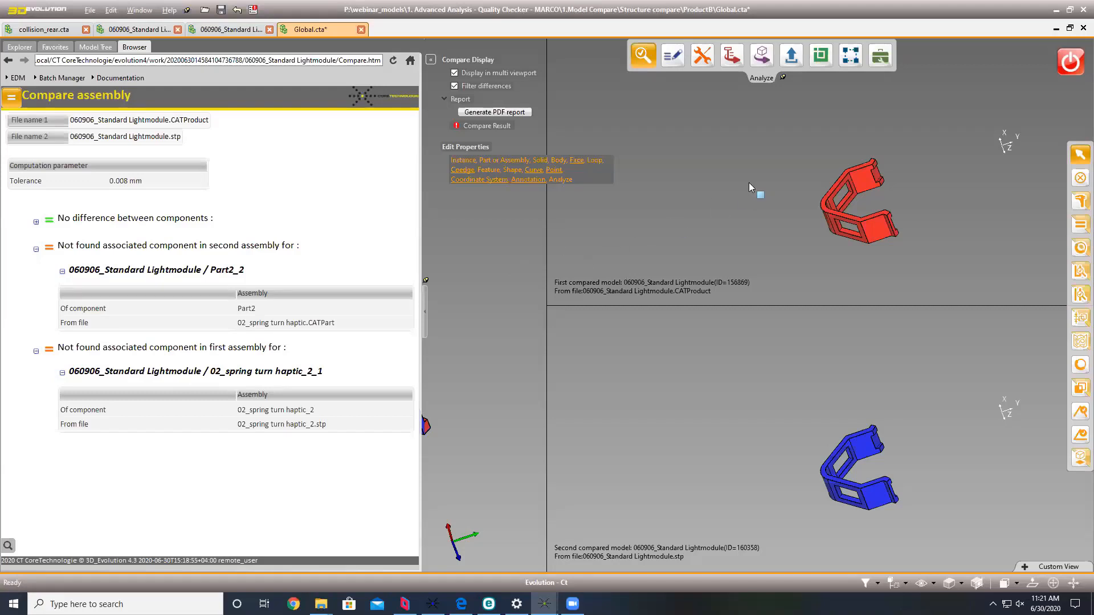
pyautogui.click(672, 57)
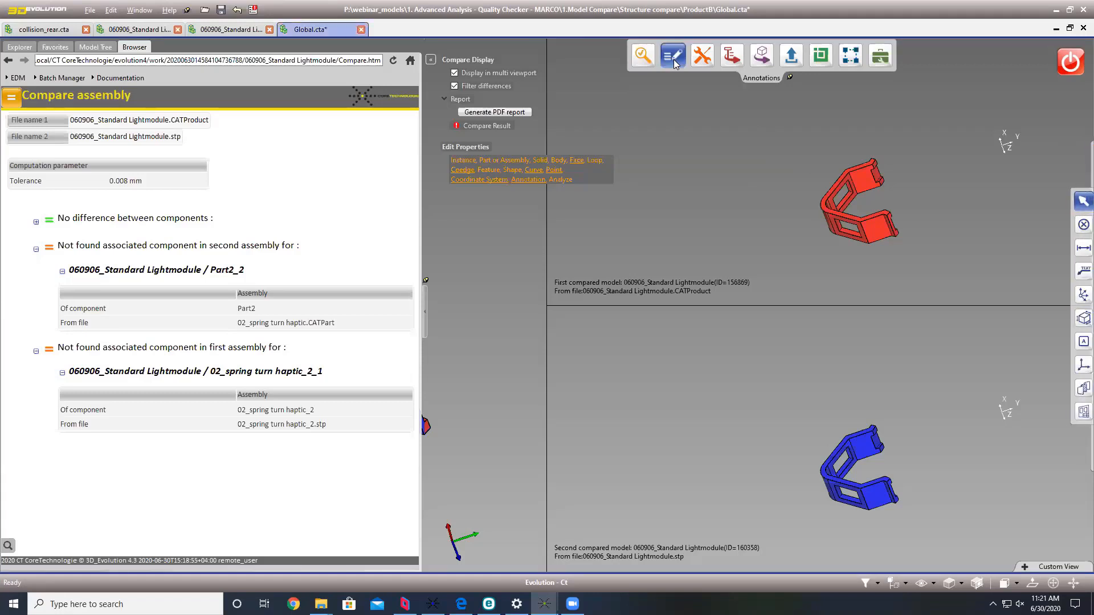
pyautogui.click(1078, 249)
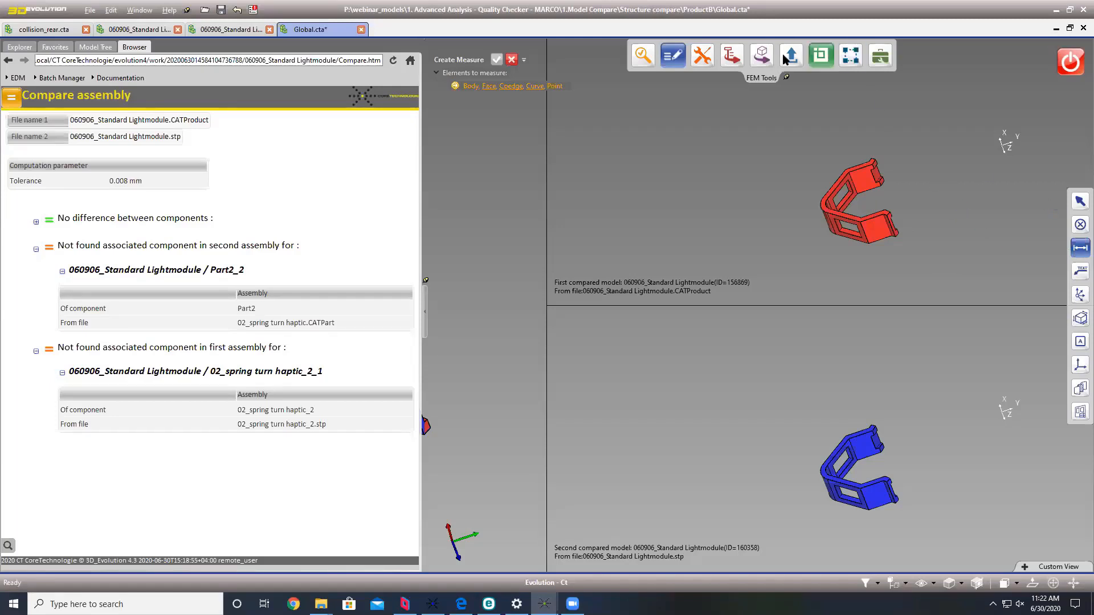
pyautogui.click(762, 55)
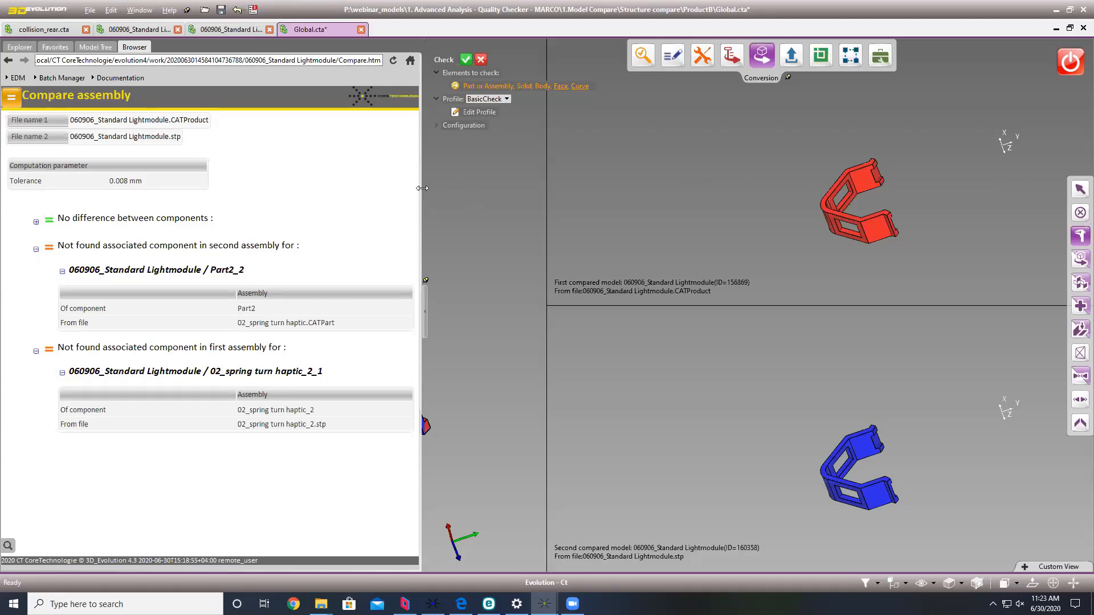
# Step: Narrow the comparison report pane and collapse it to give the viewports the full width
pyautogui.moveTo(422, 188); pyautogui.dragTo(323, 190)
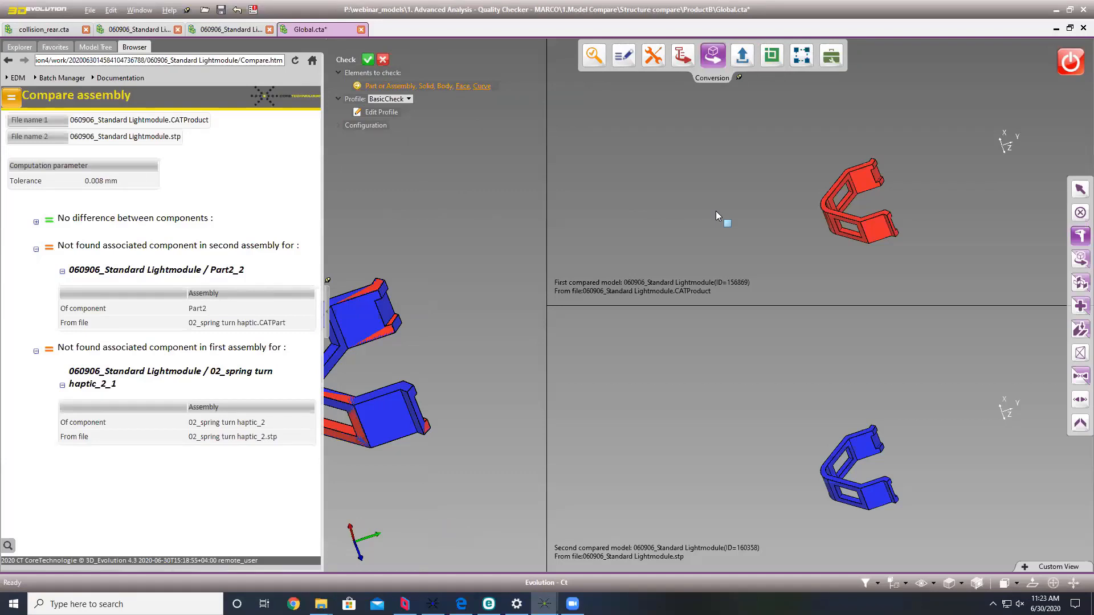
pyautogui.click(327, 307)
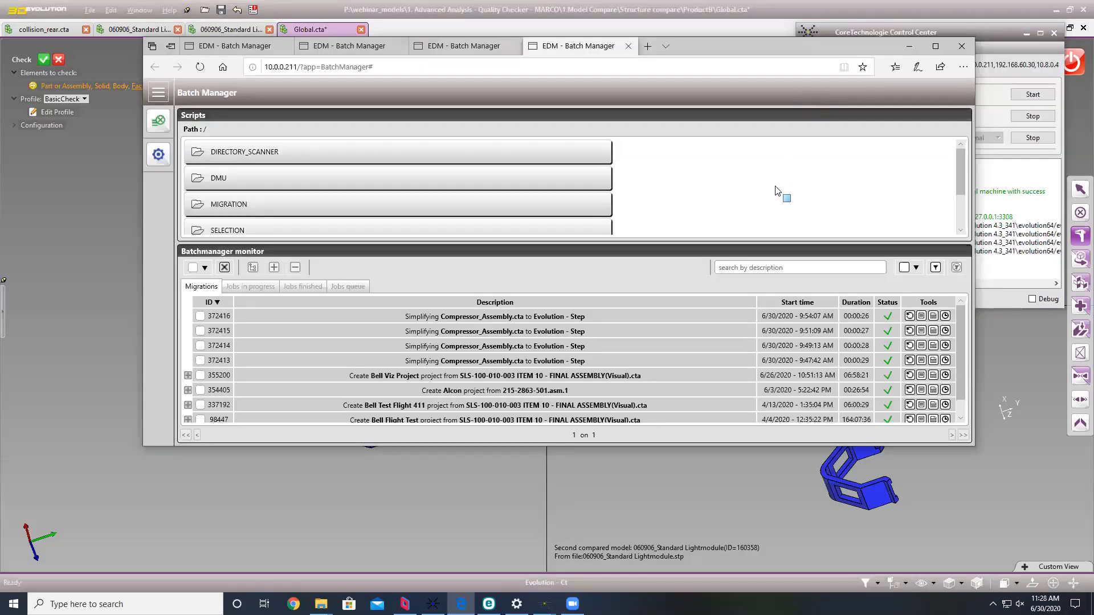
# Step: Maximize the Batch Manager window, open the Simplify for Buehler V2 script from the SIMPLIFY folder, and select its input file path
pyautogui.click(935, 46)
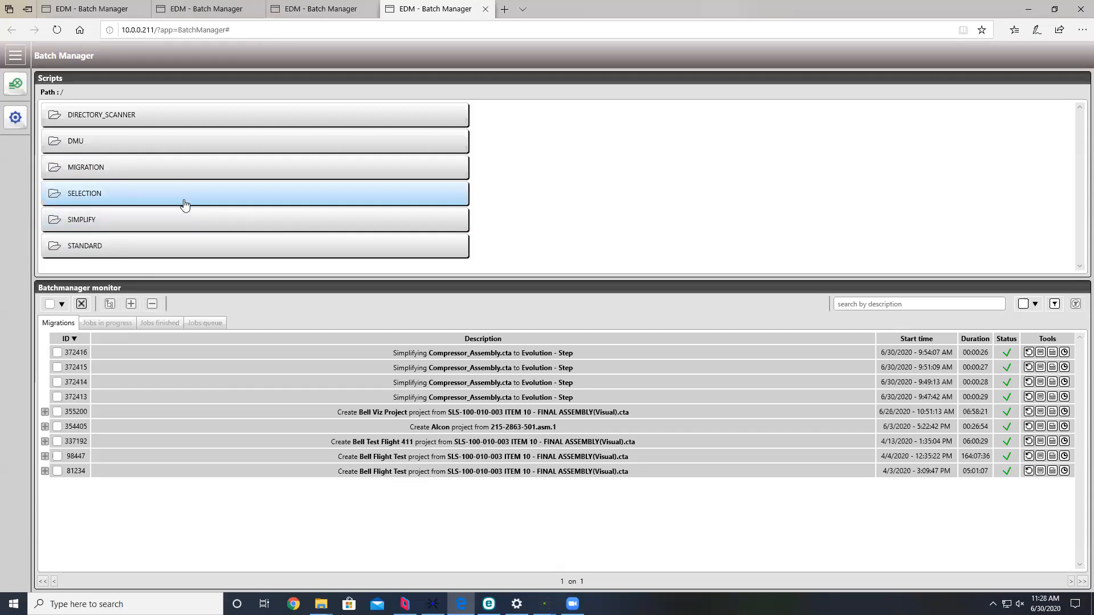
pyautogui.click(132, 226)
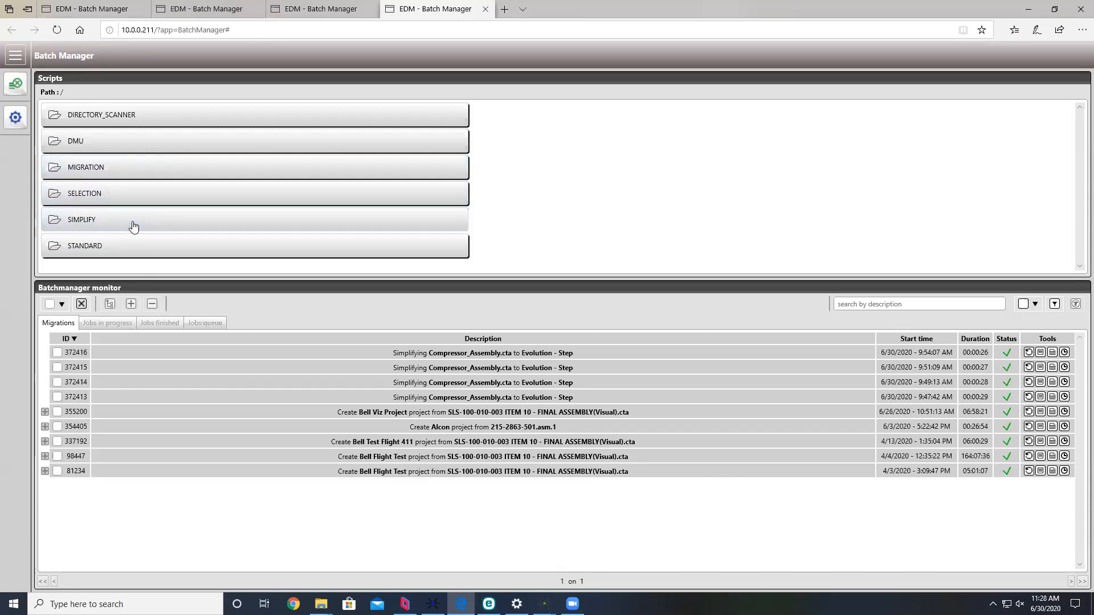
pyautogui.scroll(-4, 185, 203)
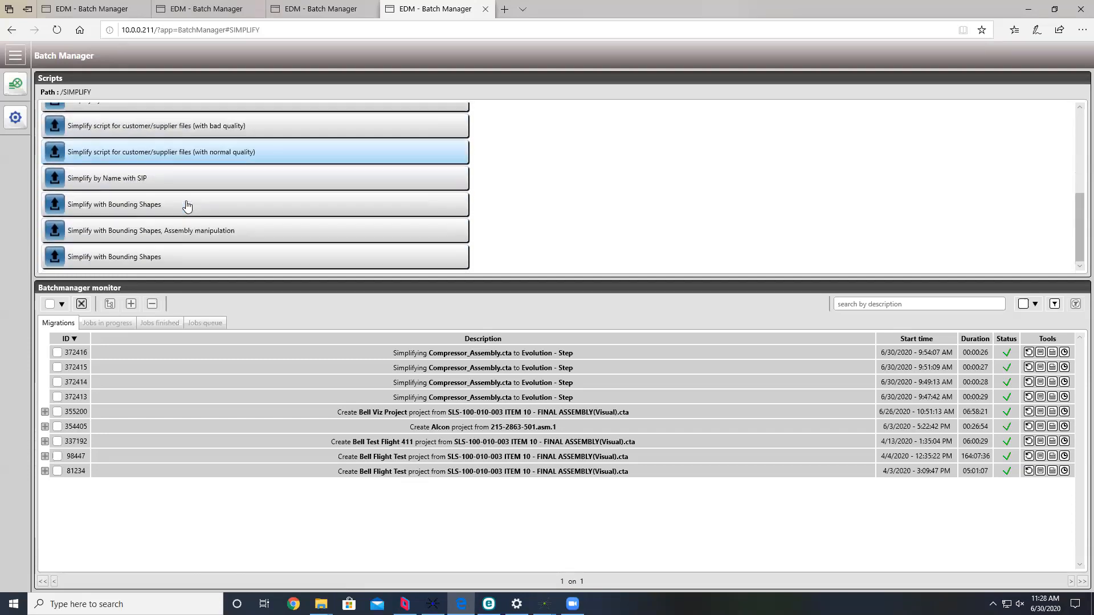
pyautogui.scroll(2, 187, 206)
pyautogui.click(174, 149)
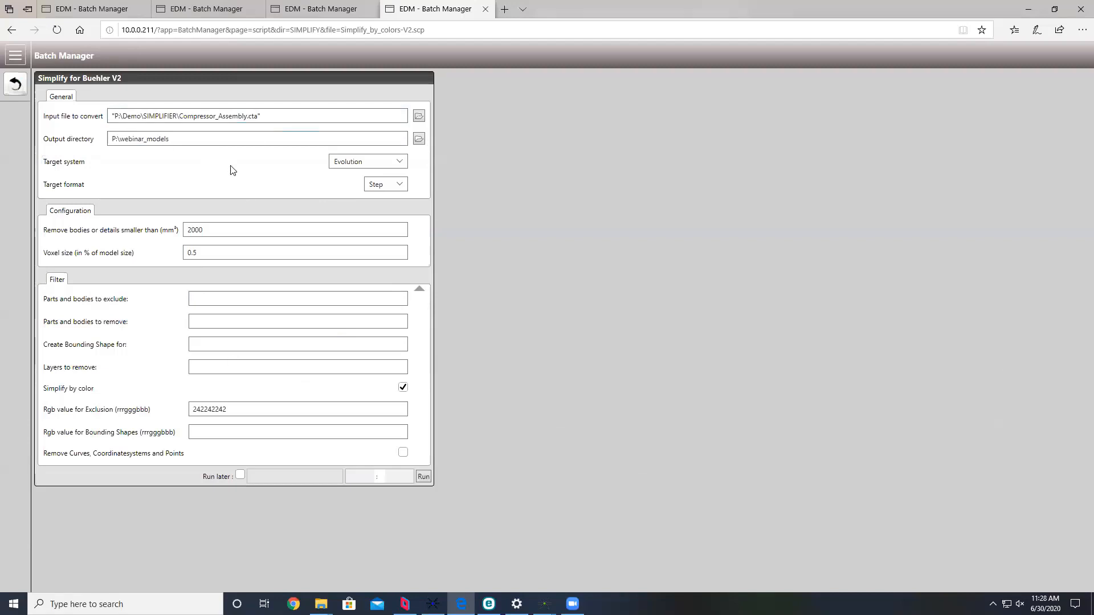
pyautogui.moveTo(285, 116); pyautogui.dragTo(29, 123)
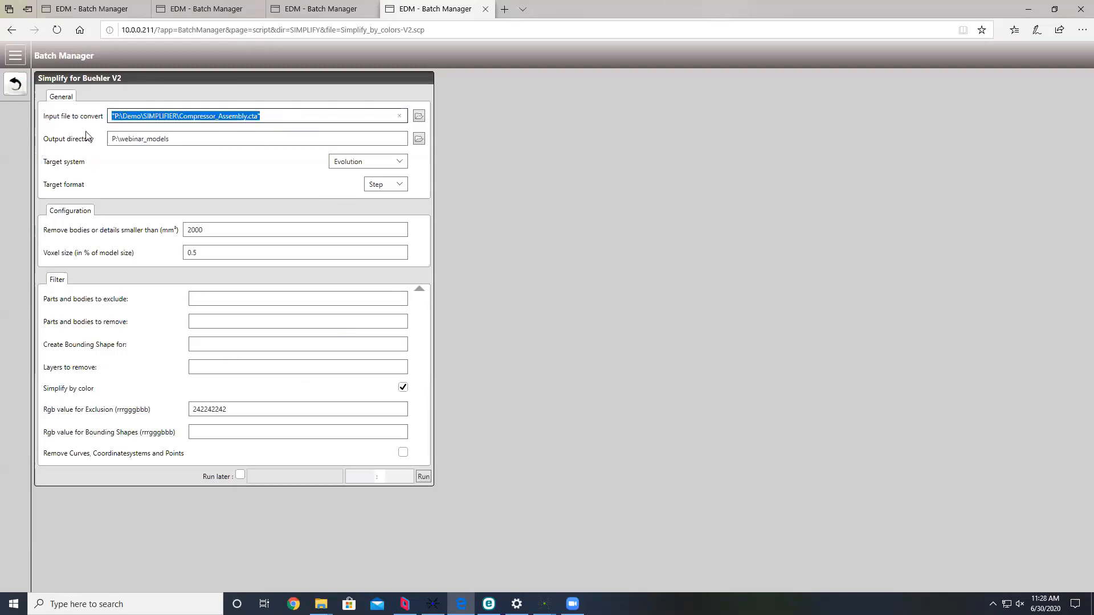
# Step: Select the output directory path in the Simplify for Buehler V2 script, and leave the script form
pyautogui.moveTo(189, 136); pyautogui.dragTo(97, 147)
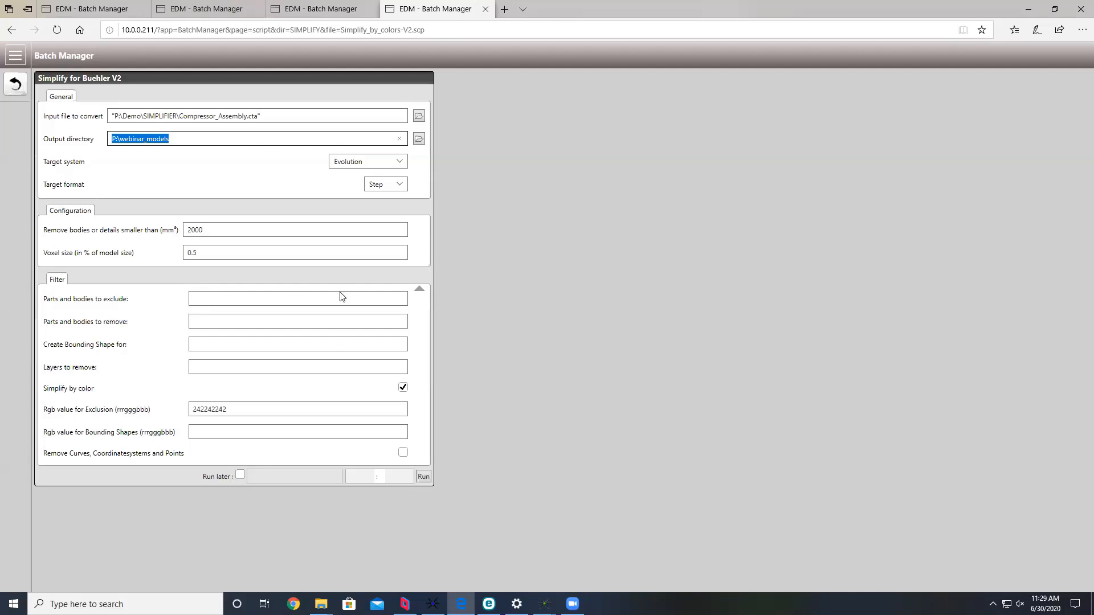
pyautogui.click(16, 83)
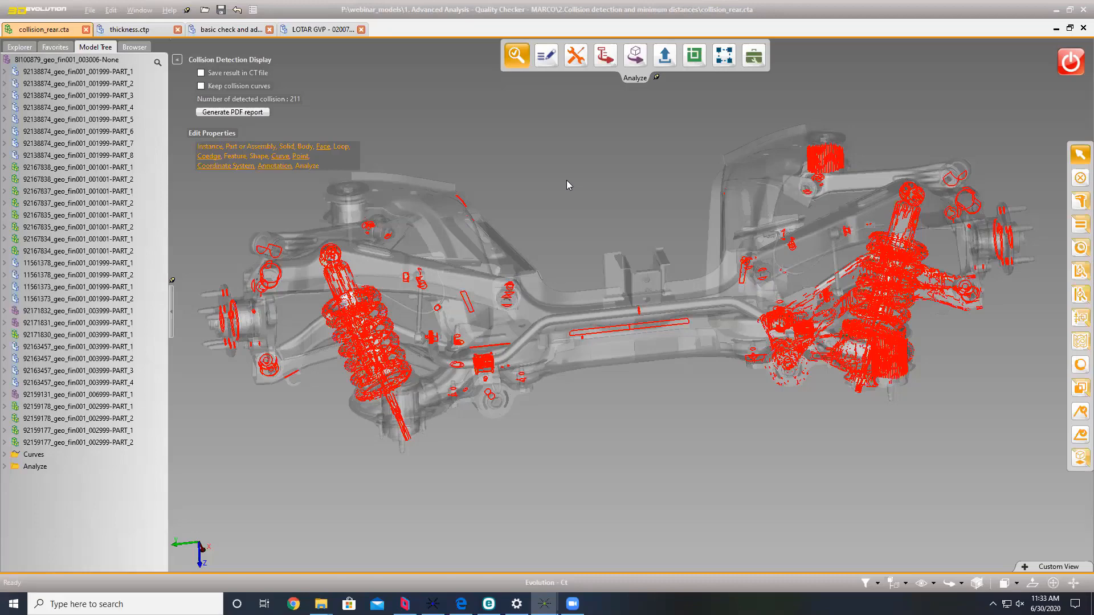
# Step: Examine the red collision curves on the rear axle assembly from several angles, closely around the spring and damper
pyautogui.moveTo(566, 180); pyautogui.dragTo(488, 178, button='middle')
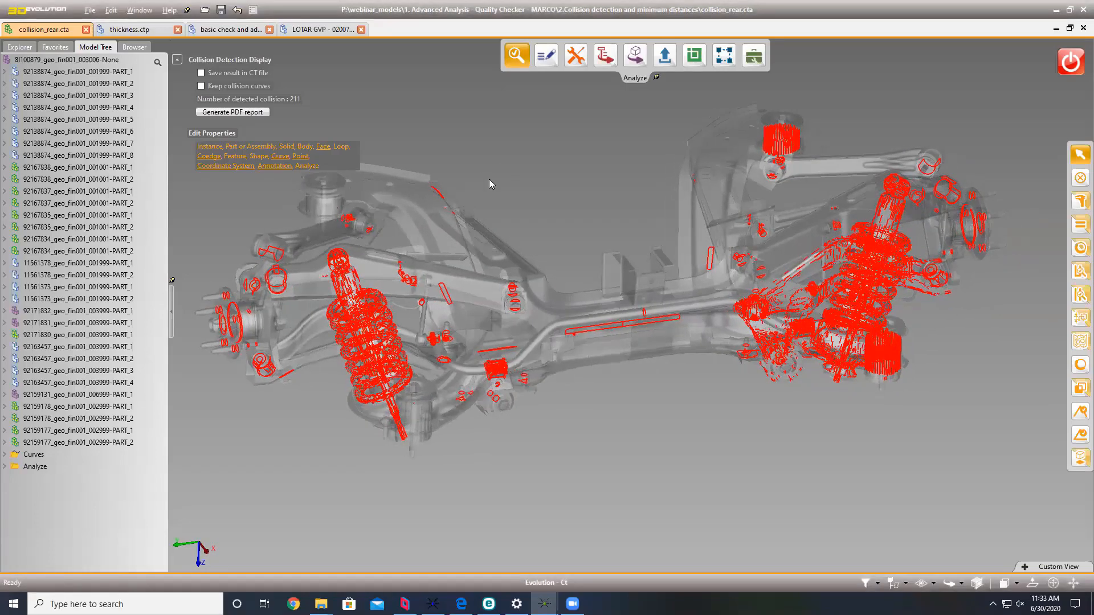
pyautogui.scroll(-2, 801, 478)
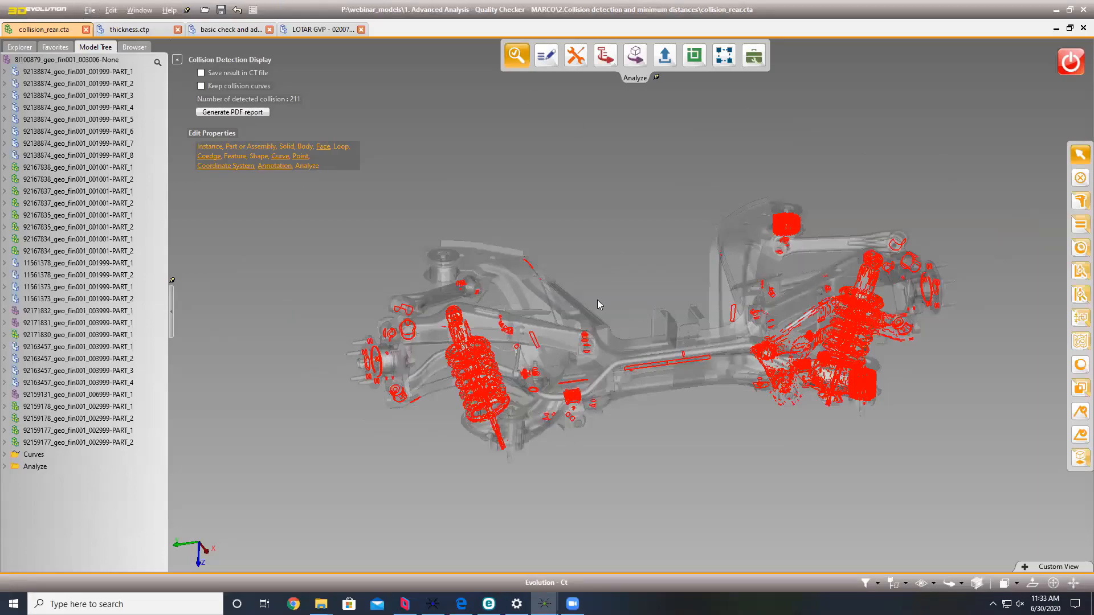
pyautogui.scroll(5, 529, 377)
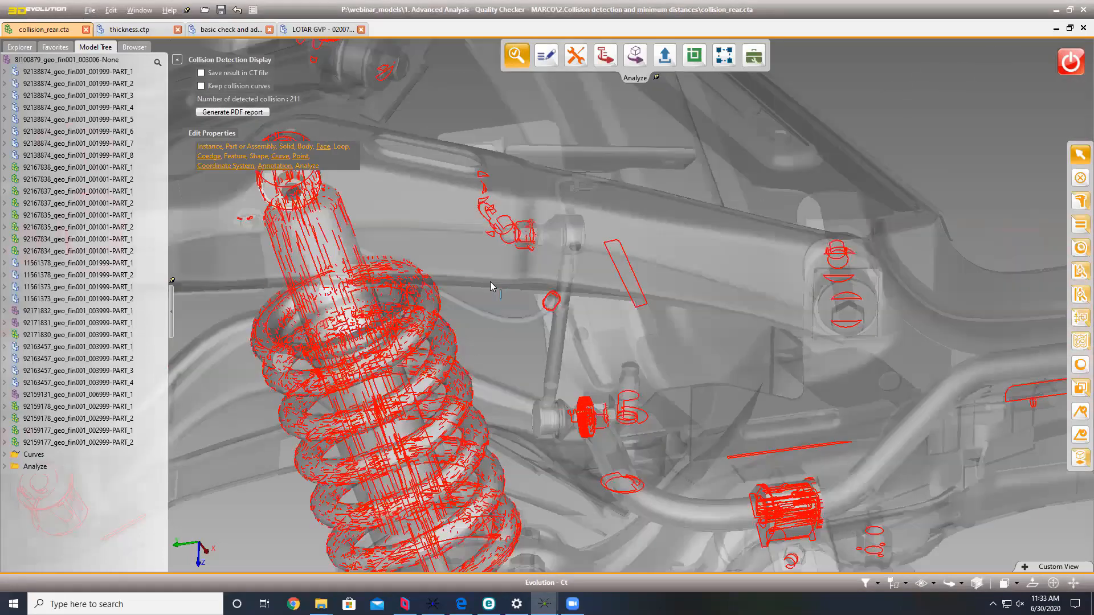
pyautogui.scroll(-2, 641, 314)
pyautogui.moveTo(638, 320)
pyautogui.mouseDown(button='middle')
pyautogui.moveTo(585, 298)
pyautogui.moveTo(510, 394)
pyautogui.mouseUp(button='middle')
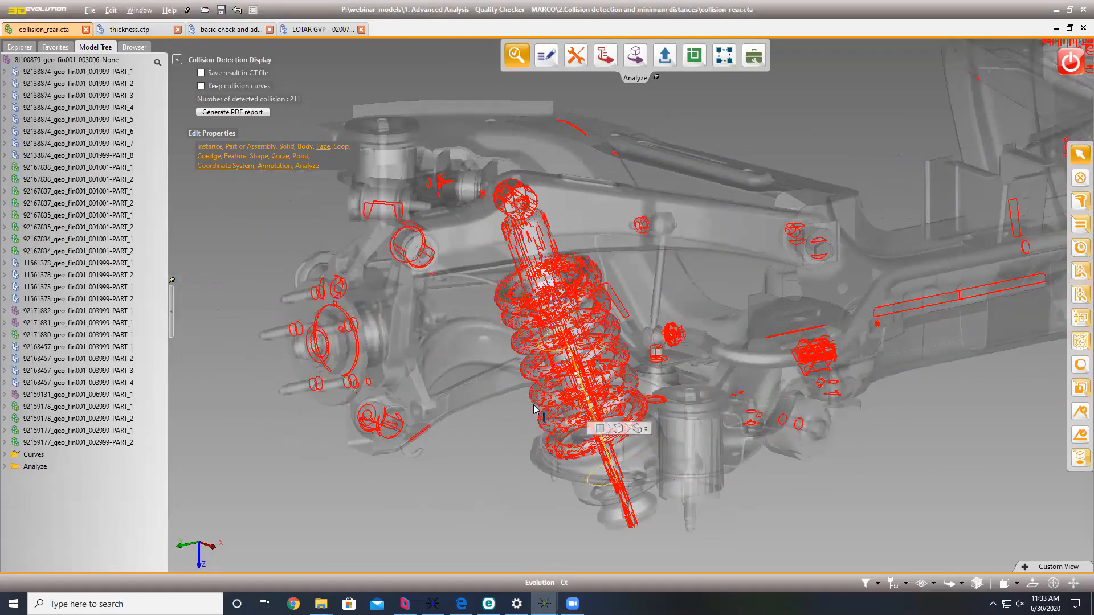
pyautogui.scroll(2, 547, 279)
pyautogui.scroll(3, 399, 296)
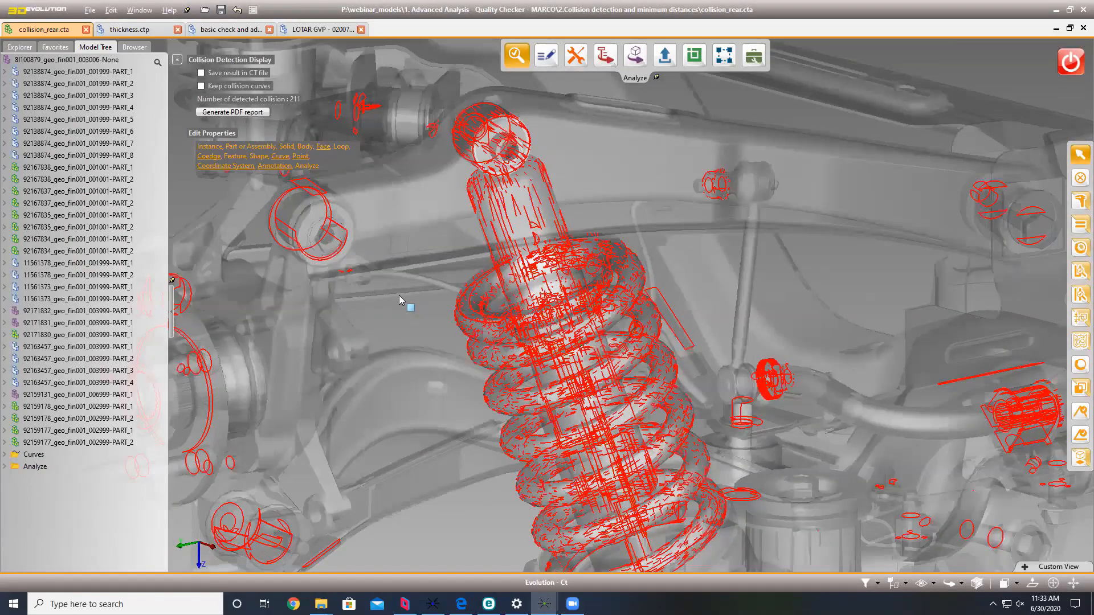
pyautogui.scroll(-5, 383, 297)
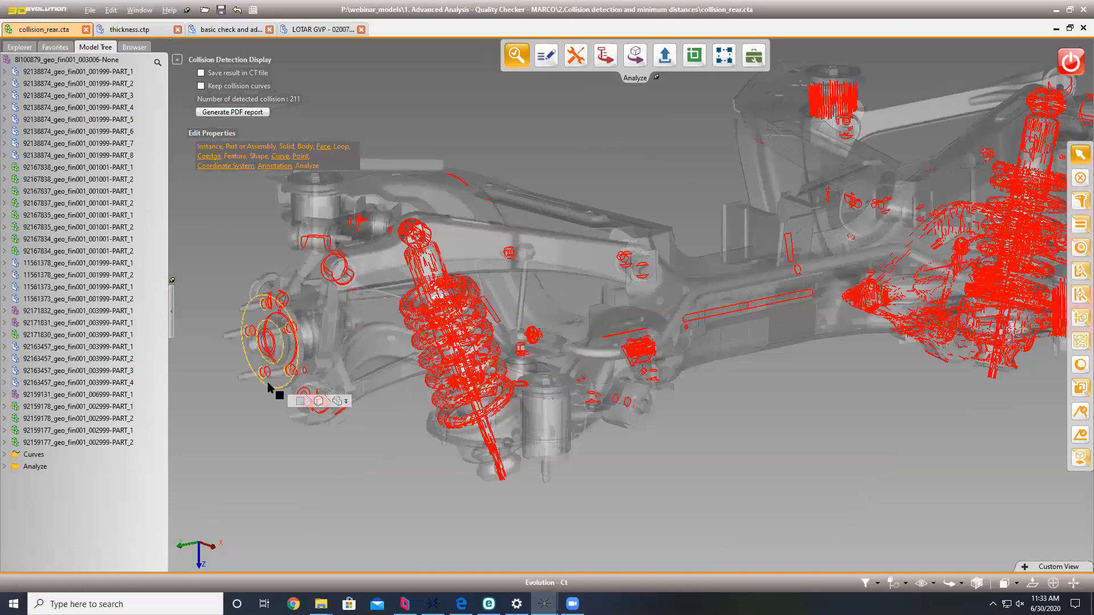
pyautogui.scroll(-2, 271, 382)
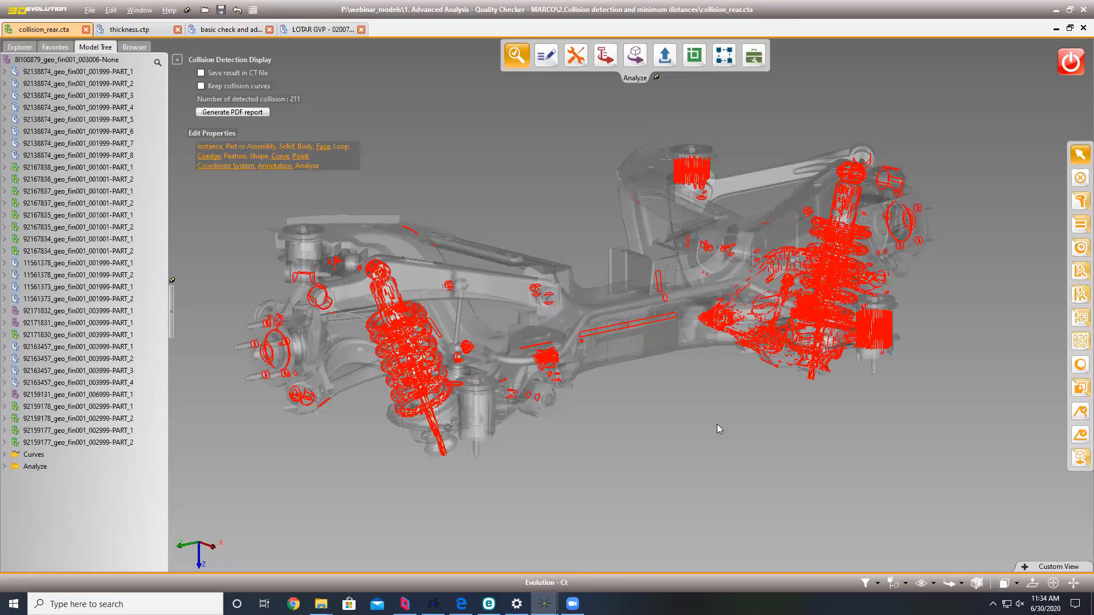
pyautogui.moveTo(716, 424); pyautogui.dragTo(801, 446, button='middle')
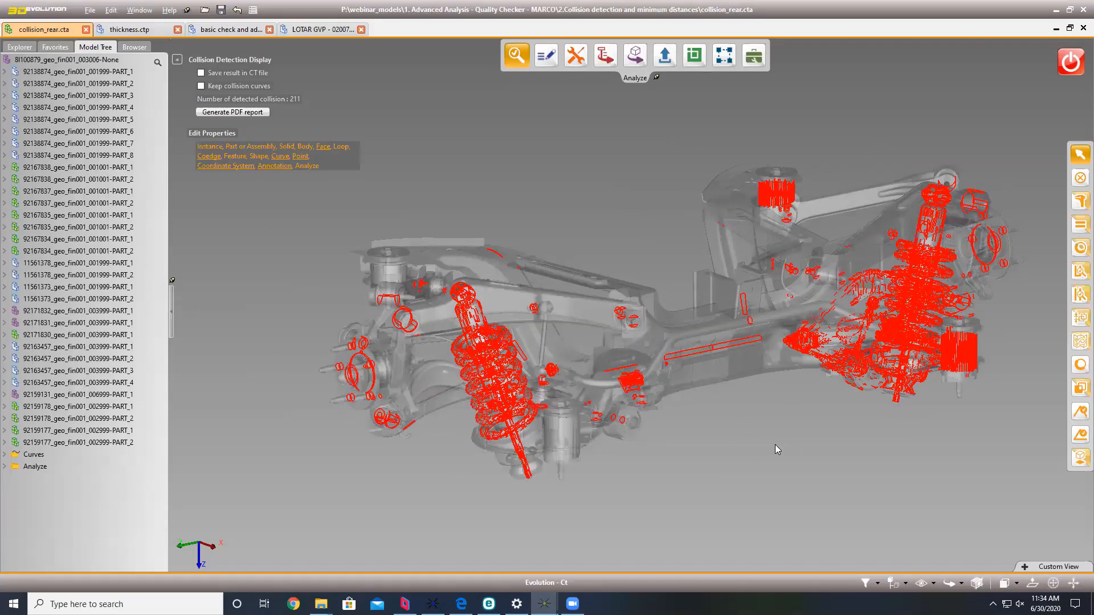
pyautogui.moveTo(658, 434); pyautogui.dragTo(612, 439, button='middle')
# Step: Switch to the thickness.ctp model, accepting that the collision analysis result is discarded
pyautogui.click(130, 29)
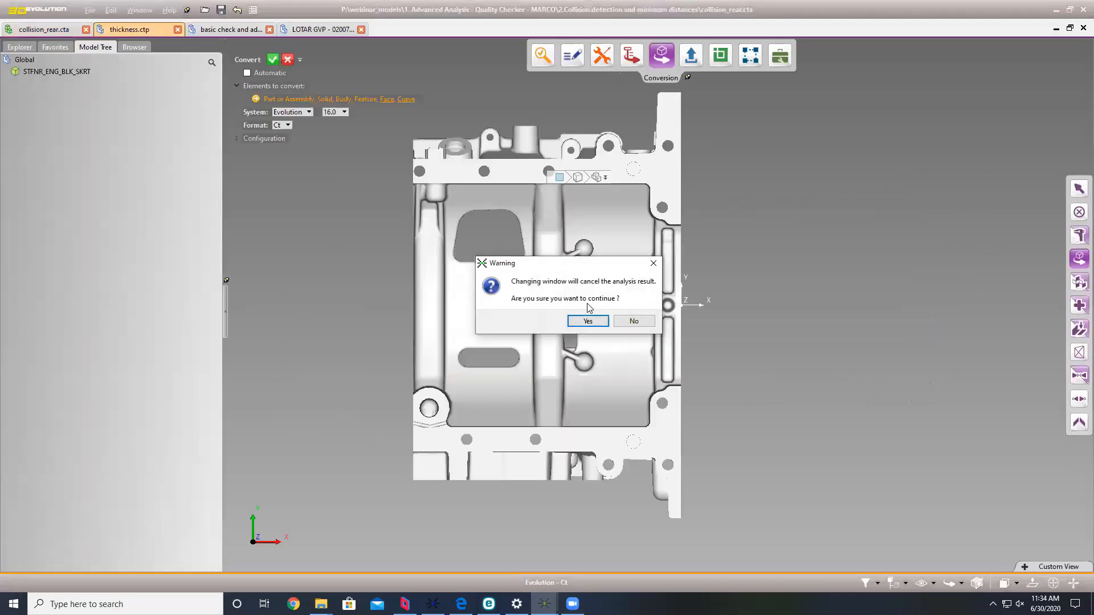
pyautogui.click(592, 325)
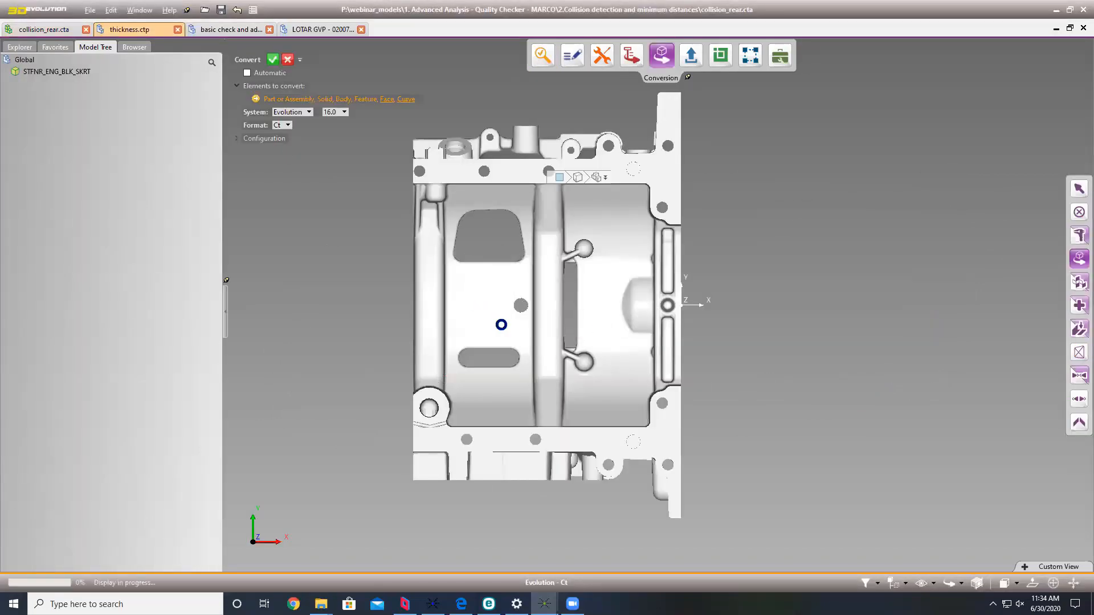
pyautogui.click(584, 321)
pyautogui.moveTo(520, 426); pyautogui.dragTo(564, 488, button='middle')
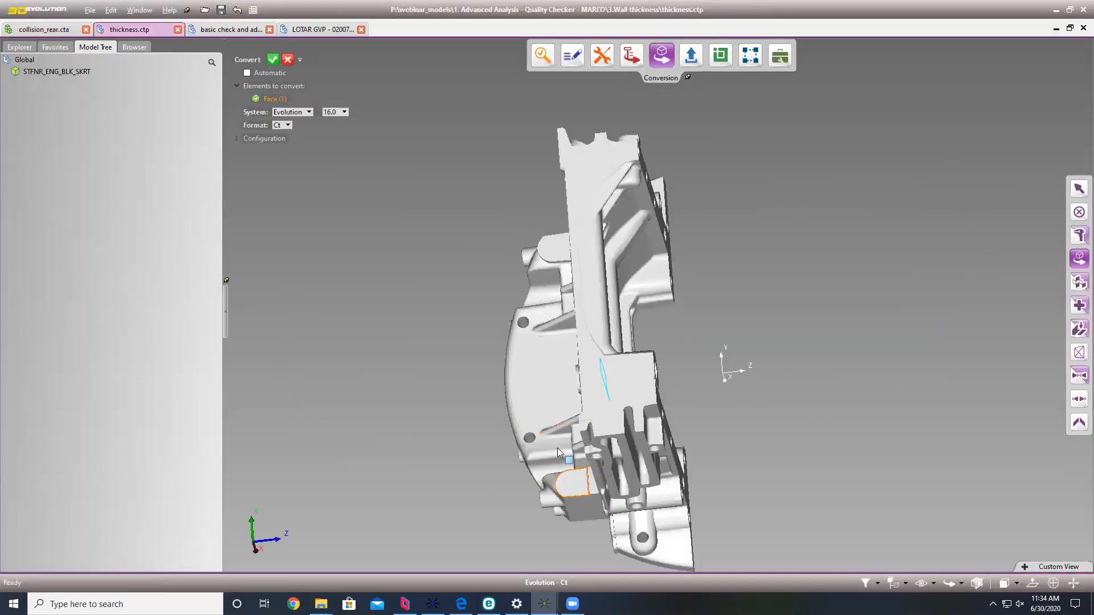
pyautogui.moveTo(544, 407); pyautogui.dragTo(755, 268, button='middle')
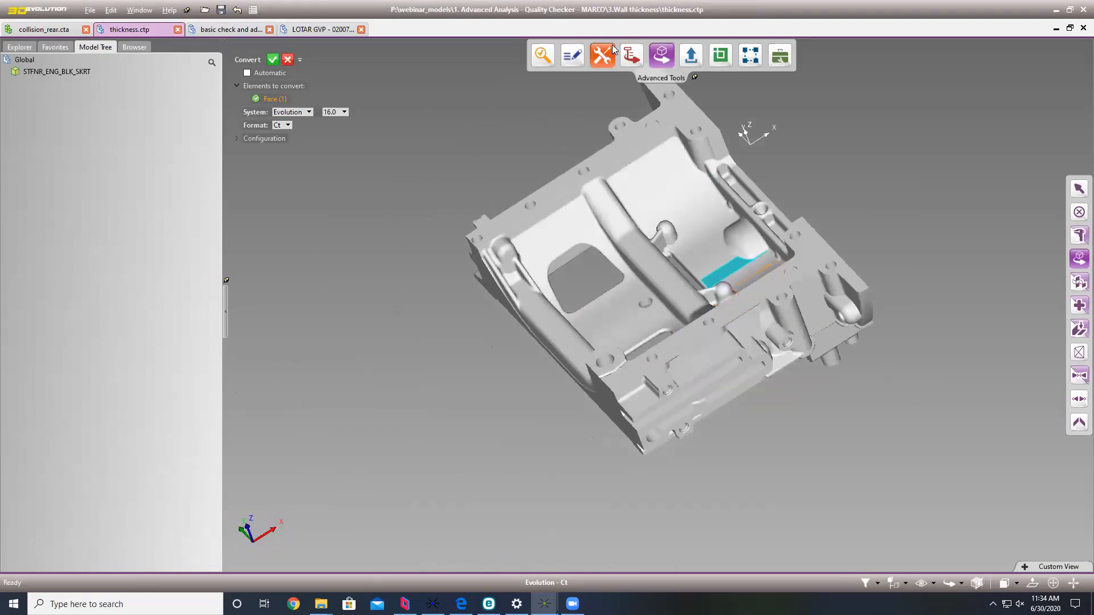
# Step: Try to check the wall thickness of only the selected cylindrical face in Ray mode
pyautogui.click(544, 56)
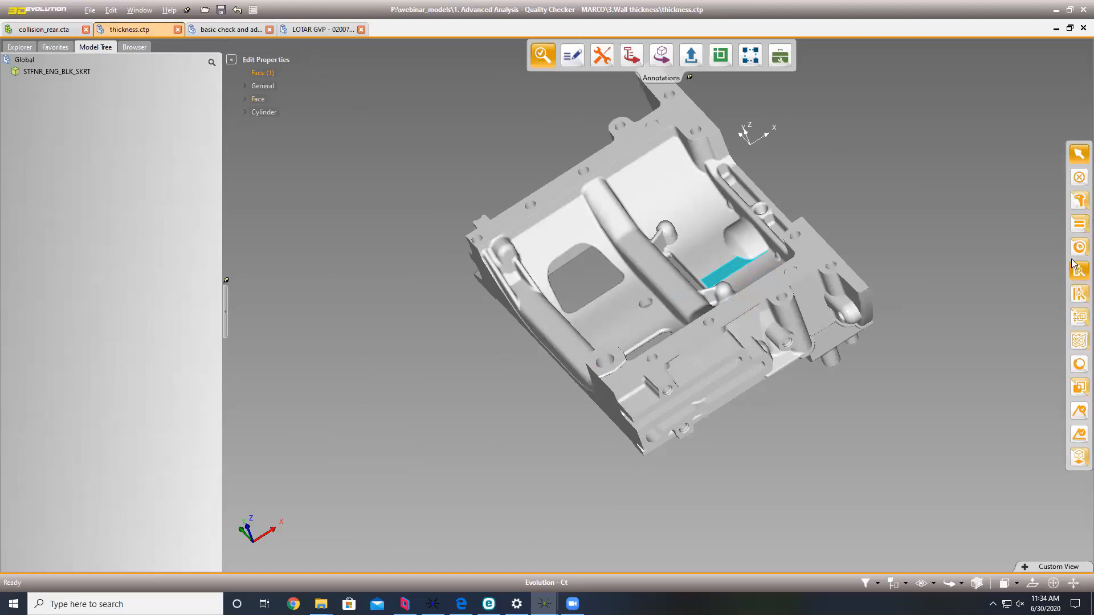
pyautogui.click(1078, 247)
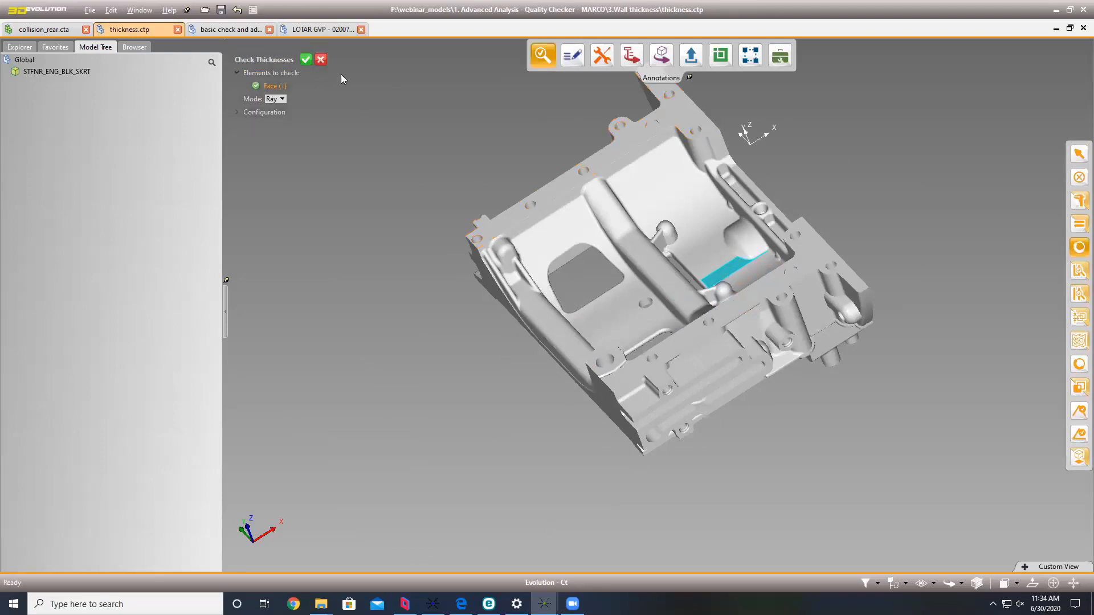
pyautogui.click(312, 61)
pyautogui.click(567, 323)
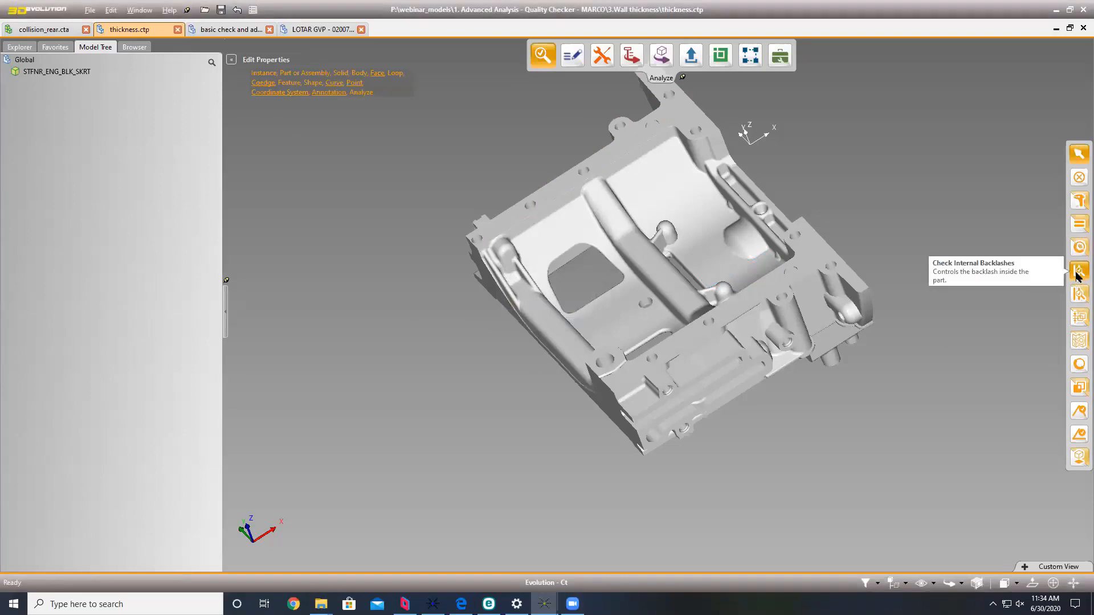
# Step: Check the wall thickness of the whole engine block part in Ray mode, using the Ray map for the result
pyautogui.click(1078, 247)
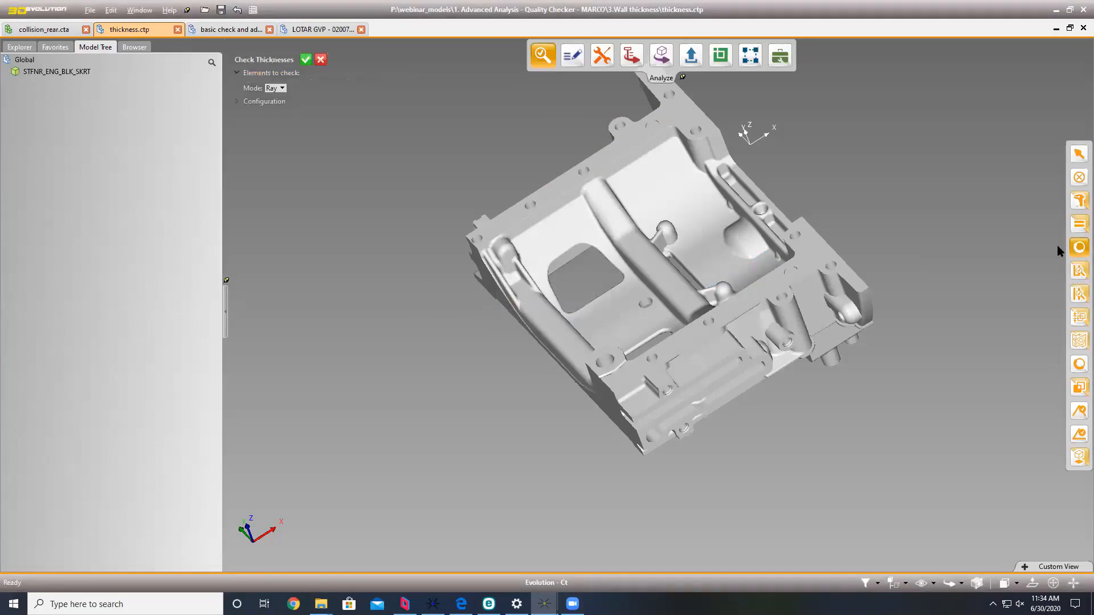
pyautogui.click(305, 59)
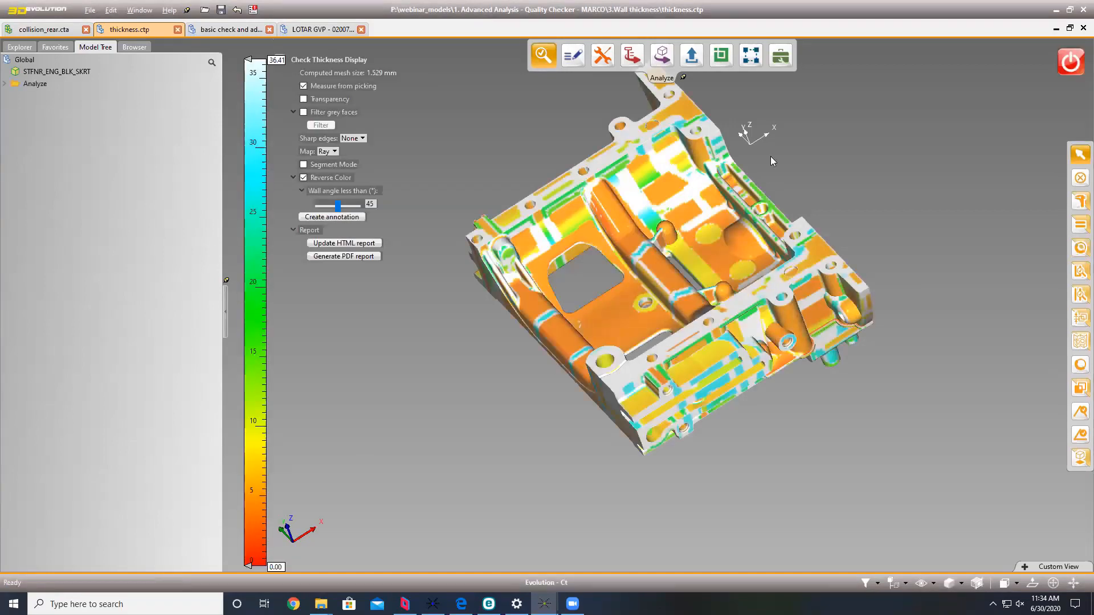
pyautogui.moveTo(918, 188); pyautogui.dragTo(802, 228, button='middle')
pyautogui.moveTo(477, 198)
pyautogui.mouseDown(button='middle')
pyautogui.moveTo(498, 213)
pyautogui.moveTo(490, 192)
pyautogui.mouseUp(button='middle')
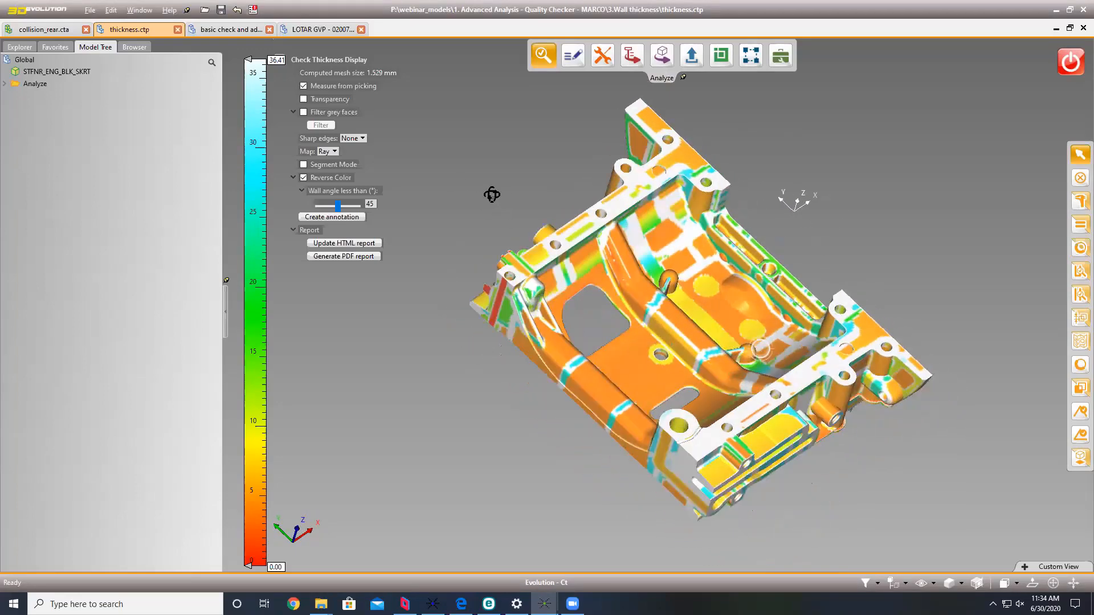
pyautogui.click(334, 153)
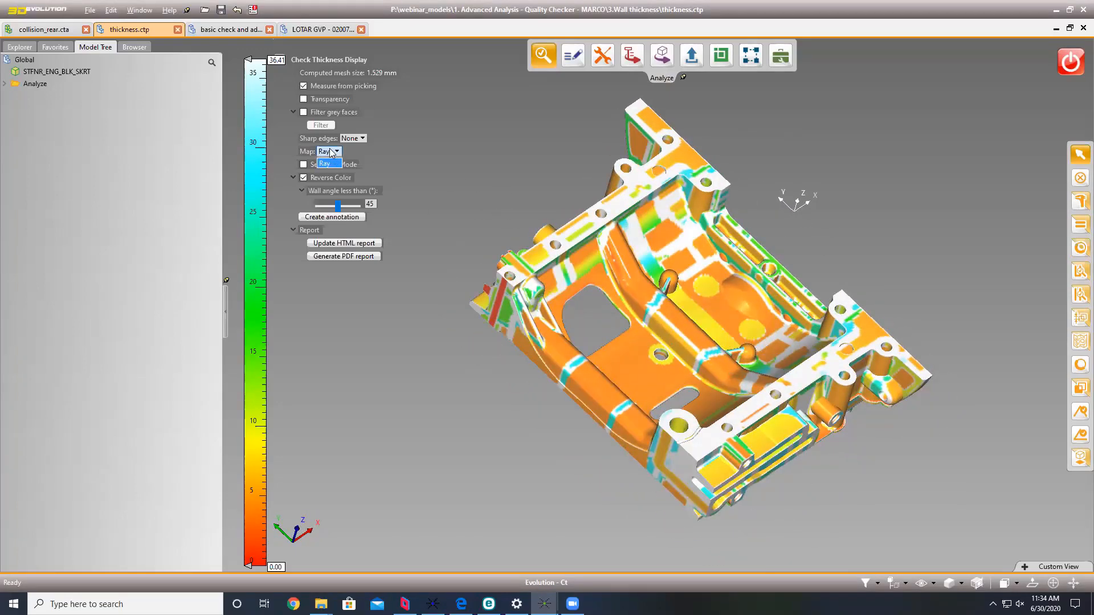
pyautogui.click(334, 164)
# Step: Examine the thickness color map on the engine block's walls and ribs up close, and exit the thickness display
pyautogui.moveTo(830, 242); pyautogui.dragTo(815, 240, button='middle')
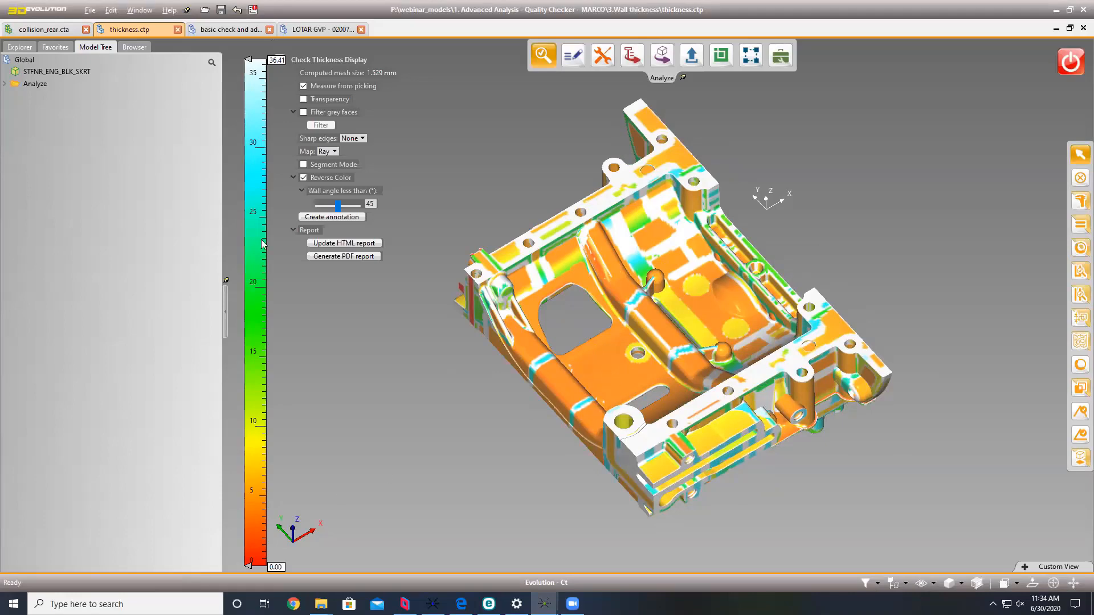
pyautogui.scroll(3, 551, 289)
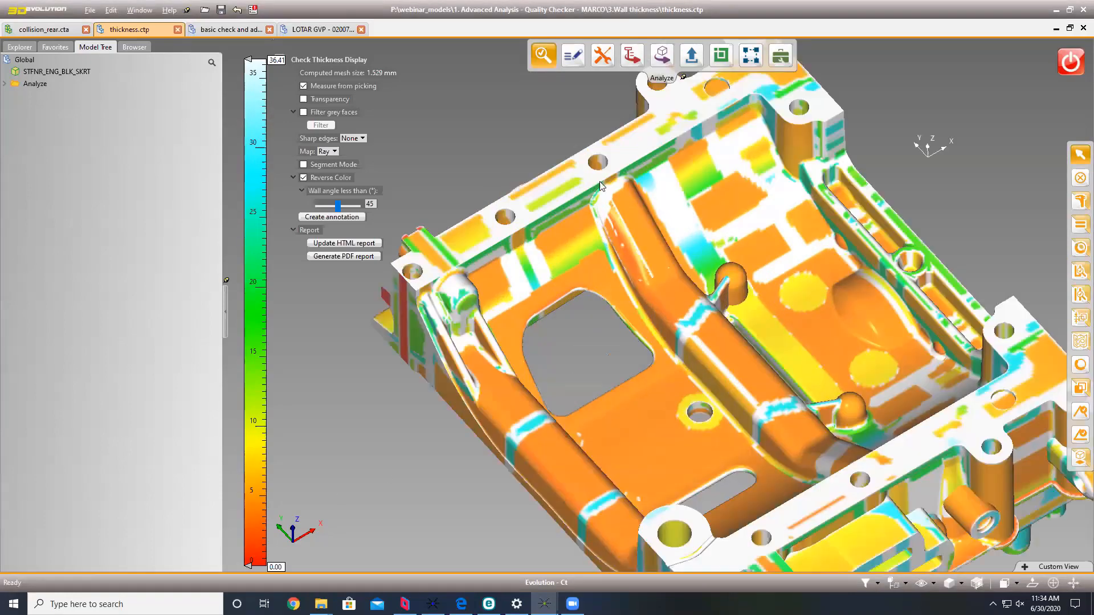
pyautogui.scroll(3, 615, 157)
pyautogui.scroll(-5, 656, 127)
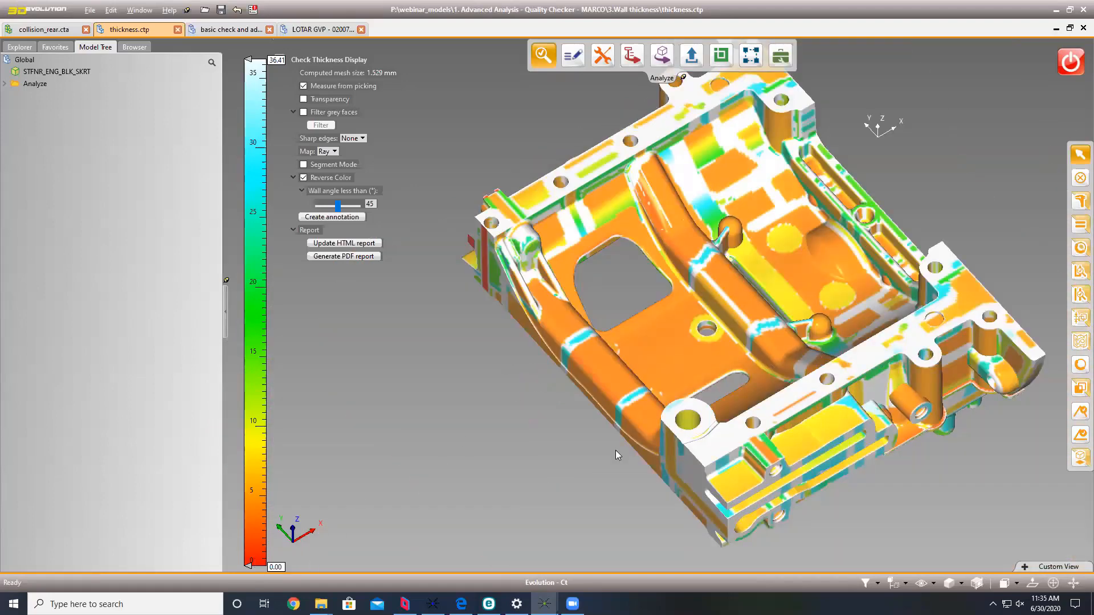
pyautogui.scroll(-2, 541, 466)
pyautogui.moveTo(856, 229); pyautogui.dragTo(865, 223, button='middle')
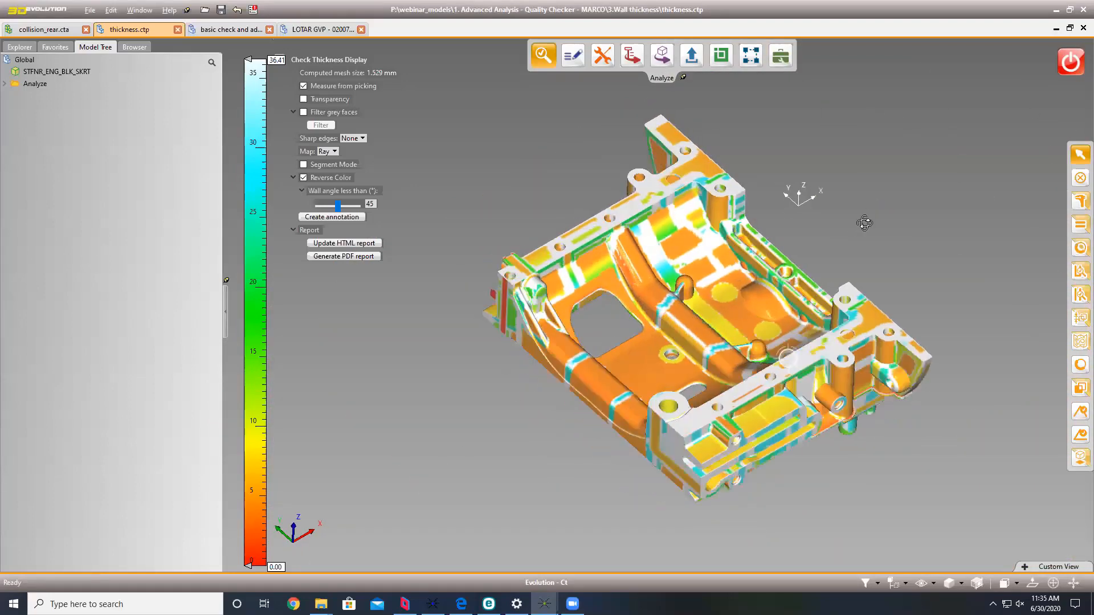
pyautogui.click(1071, 61)
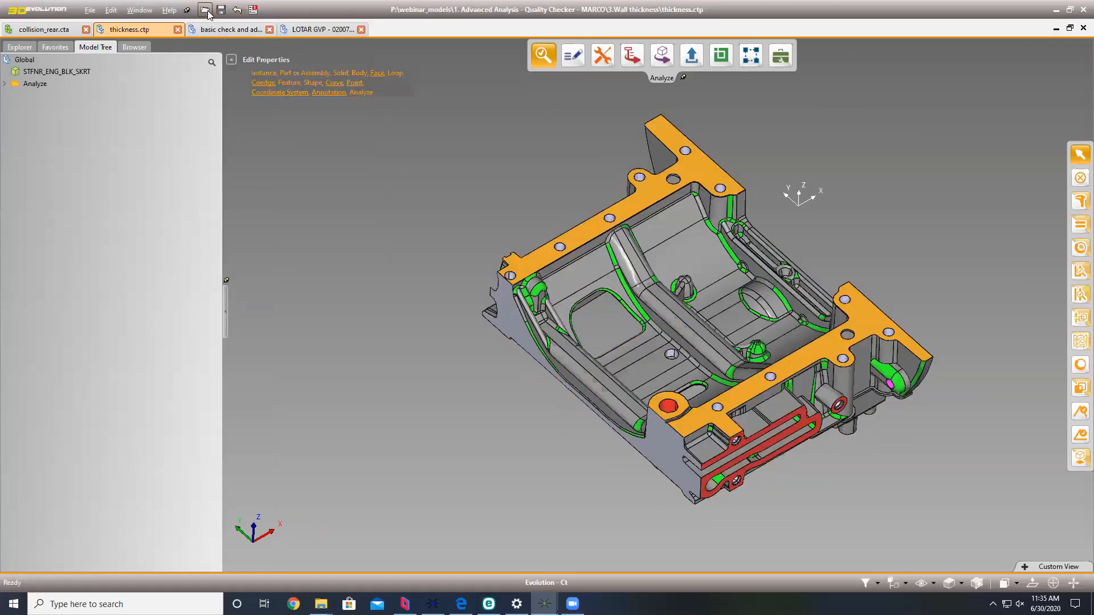
# Step: Switch to the basic and advanced check (VDA) model, run a check with the BasicCheck profile, and dismiss its result
pyautogui.click(209, 30)
pyautogui.moveTo(578, 318); pyautogui.dragTo(791, 319, button='middle')
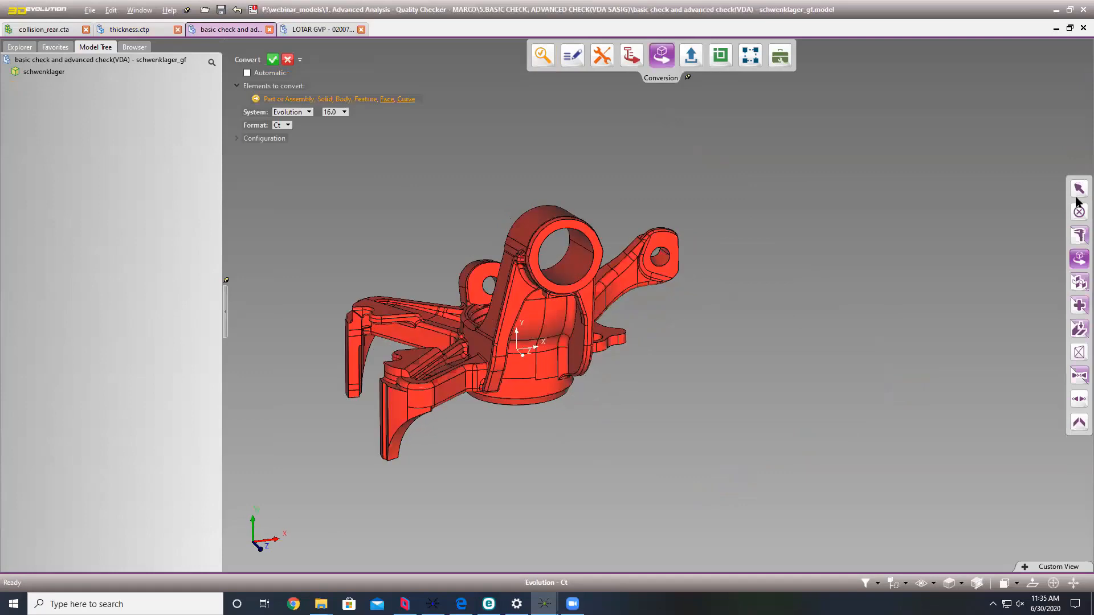
pyautogui.click(1078, 237)
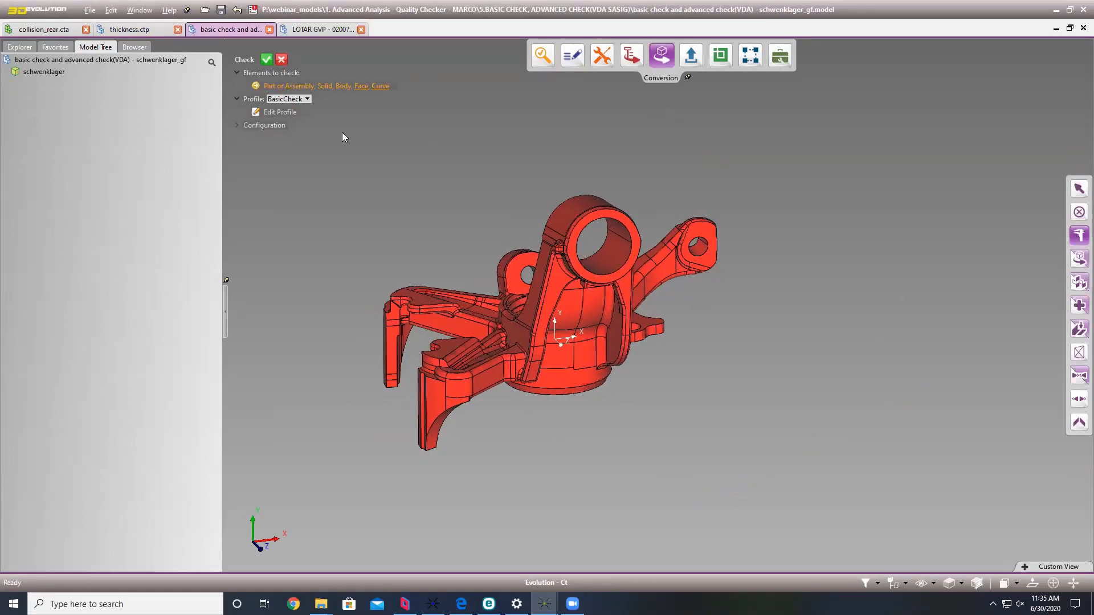
pyautogui.click(266, 60)
pyautogui.moveTo(531, 203); pyautogui.dragTo(857, 132)
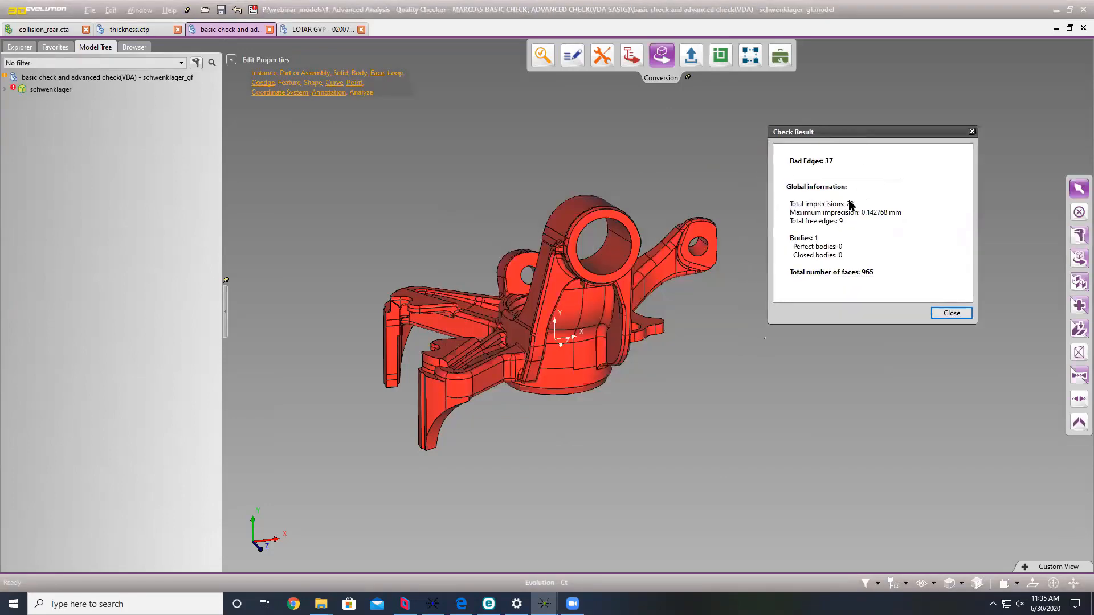
pyautogui.click(947, 313)
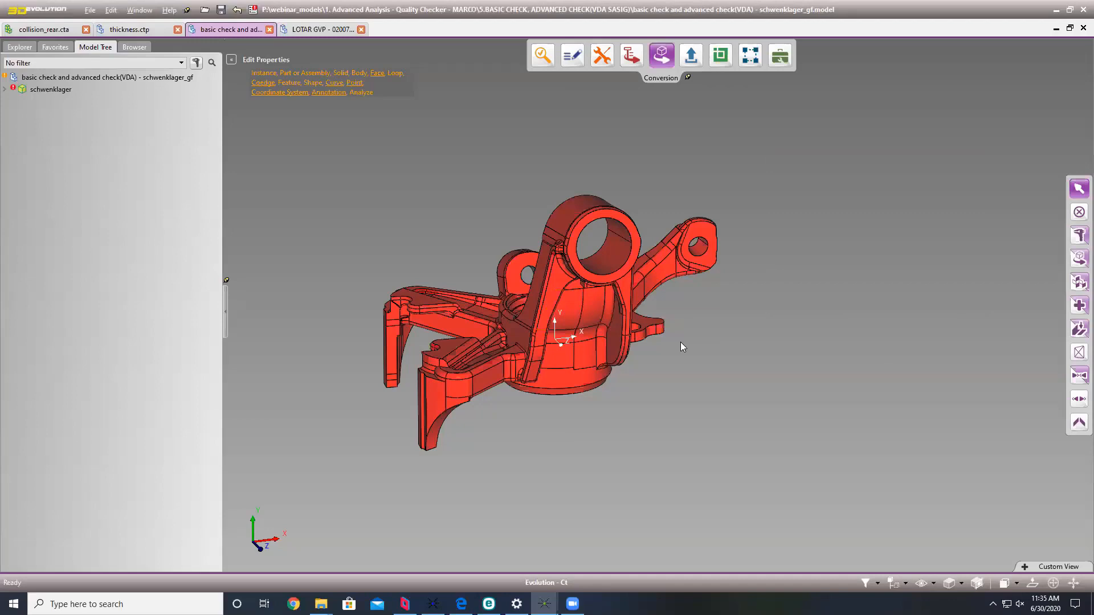
# Step: Review the tolerance setting of the checked model and accept it as it is
pyautogui.hotkey('ctrl', 't')
pyautogui.moveTo(547, 272); pyautogui.dragTo(809, 286)
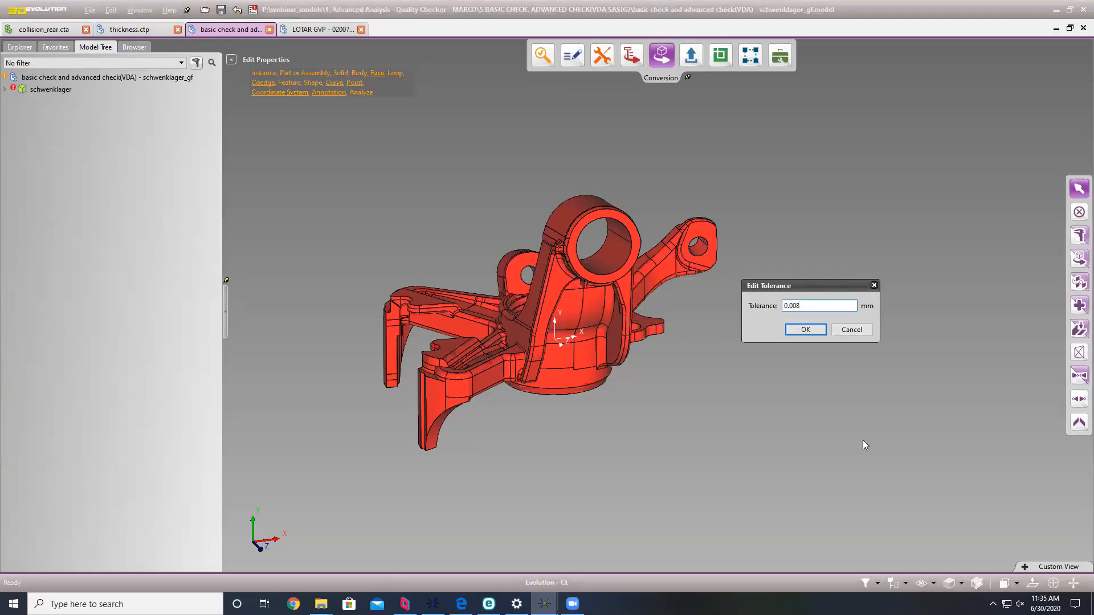
pyautogui.press('Return')
# Step: Turn on the display of imprecisions on the schwenklager part and view them from the other side
pyautogui.click(904, 586)
pyautogui.click(934, 584)
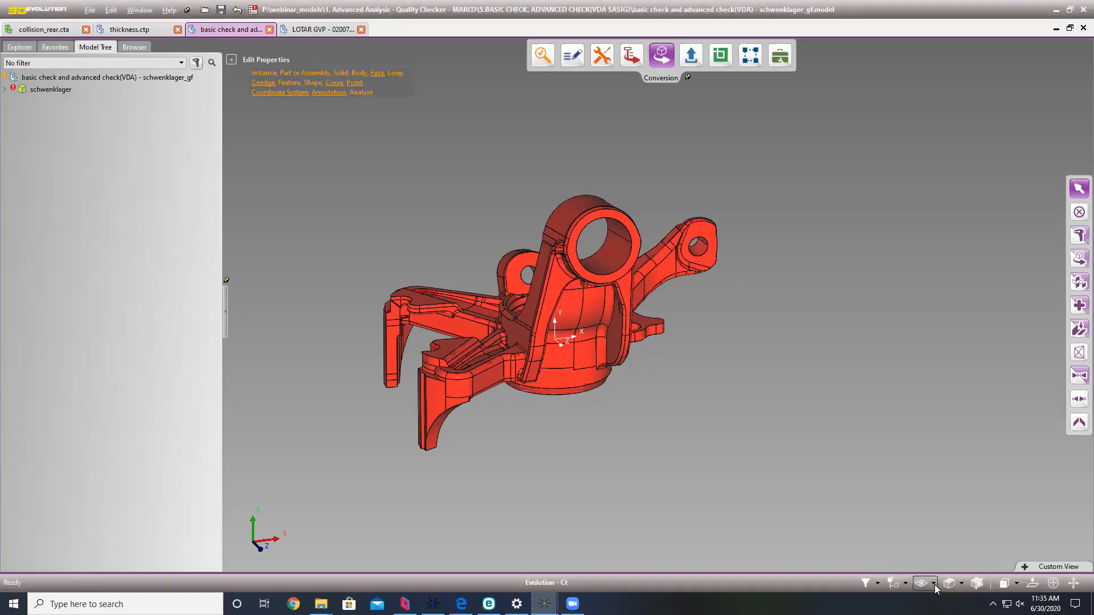
pyautogui.click(935, 585)
pyautogui.click(957, 480)
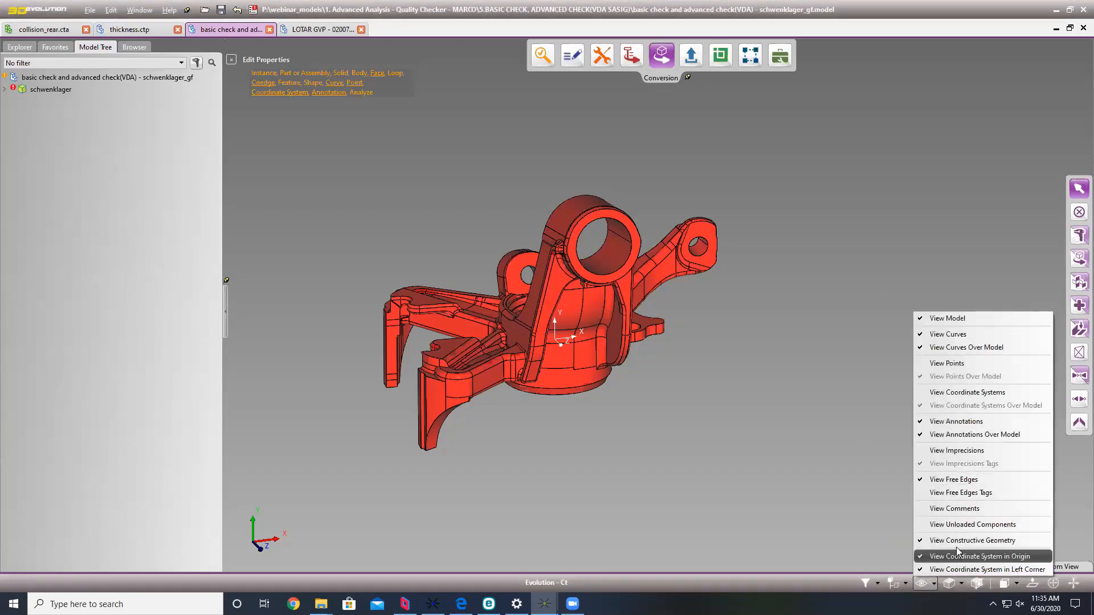
pyautogui.click(956, 451)
pyautogui.moveTo(661, 390); pyautogui.dragTo(443, 384, button='middle')
# Step: Turn on the free edges tags and inspect the labelled imprecisions and free edge beside the ring up close
pyautogui.click(949, 584)
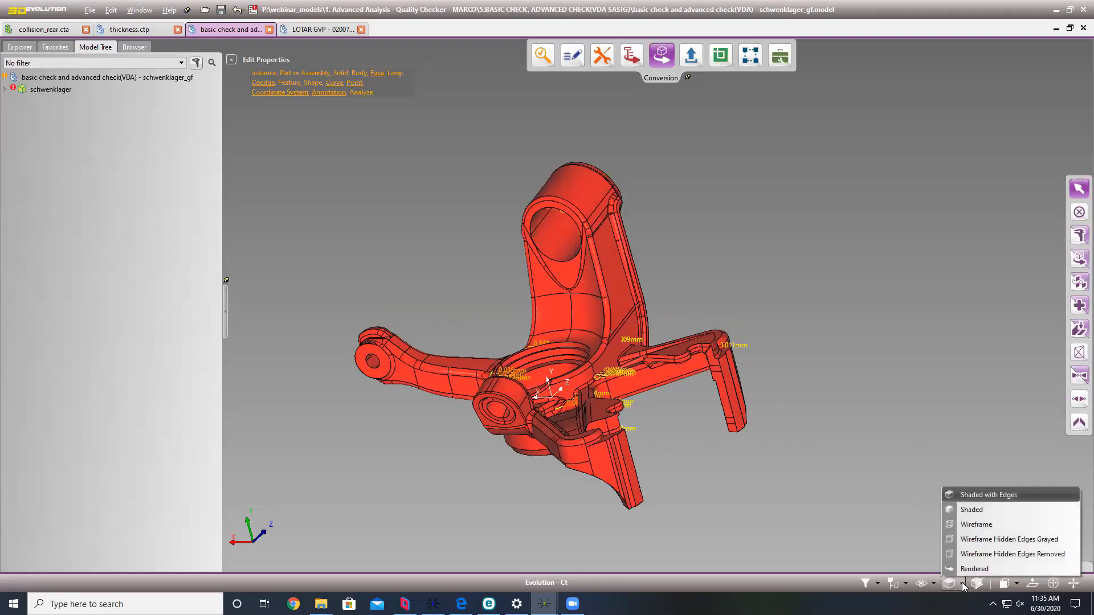
pyautogui.click(934, 584)
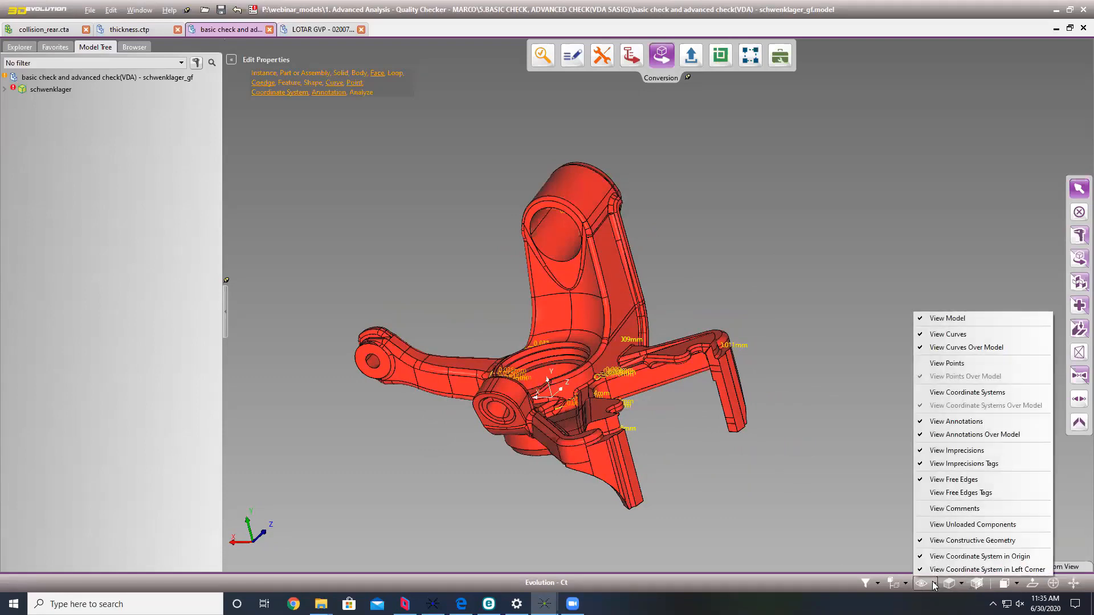
pyautogui.click(960, 493)
pyautogui.scroll(5, 490, 321)
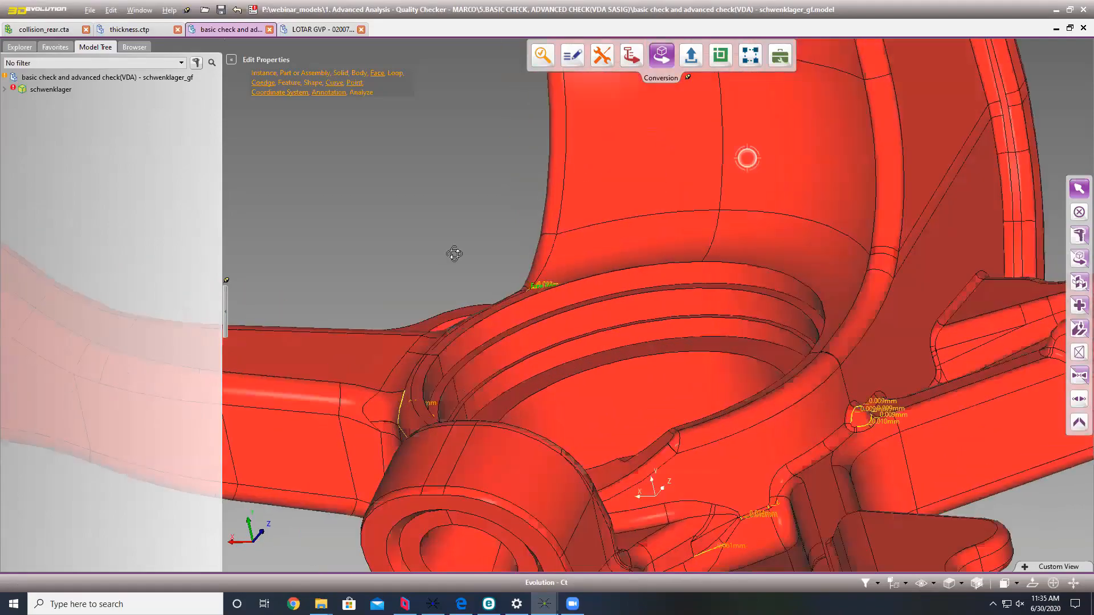
pyautogui.scroll(10, 466, 274)
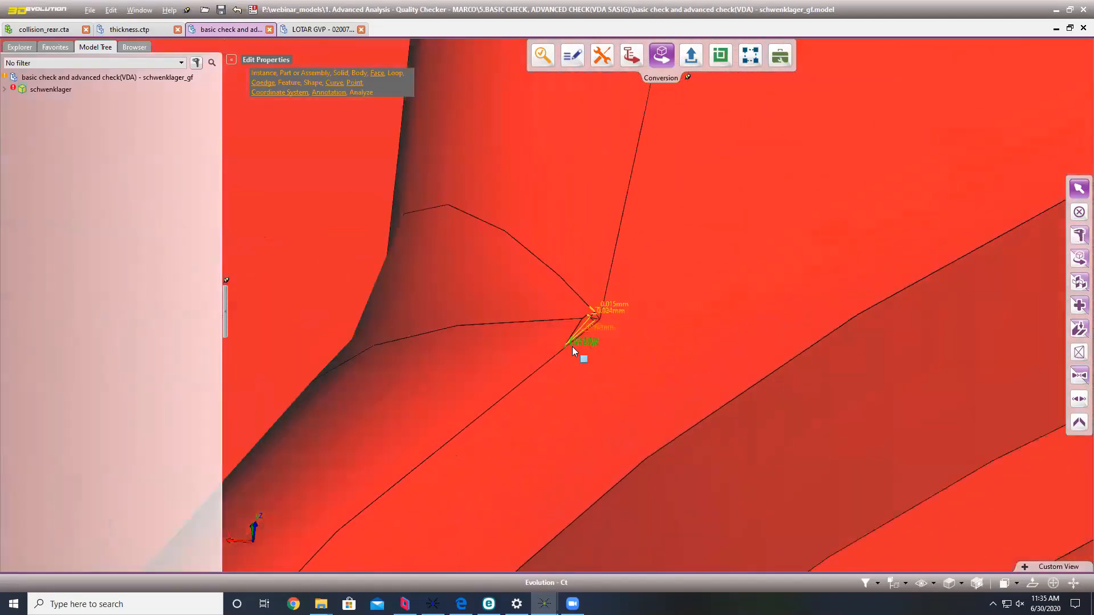
pyautogui.scroll(3, 572, 346)
pyautogui.scroll(-10, 554, 322)
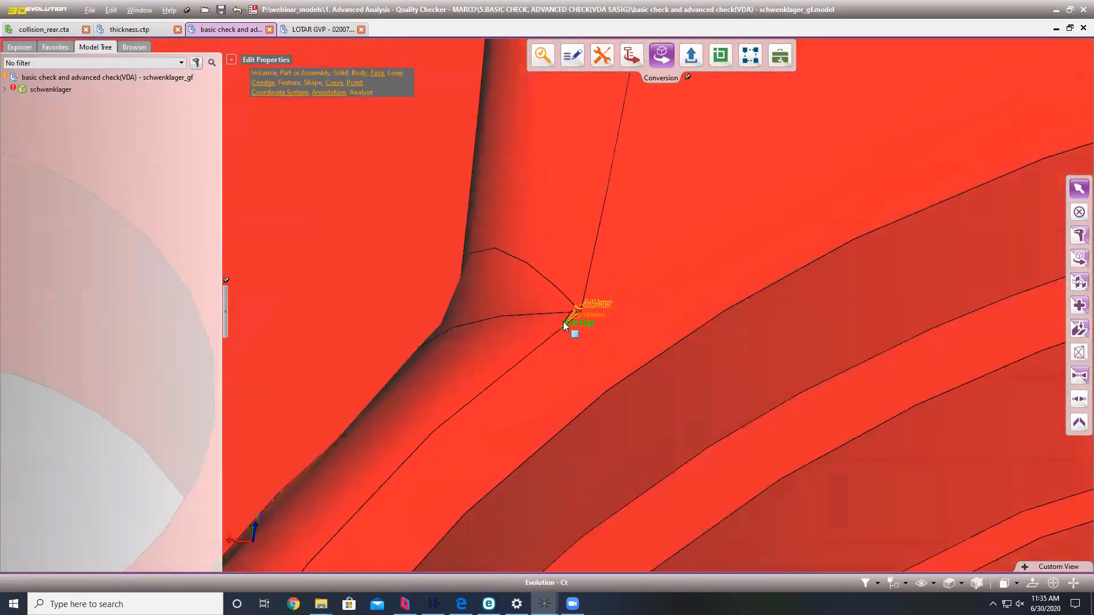
pyautogui.scroll(-4, 525, 302)
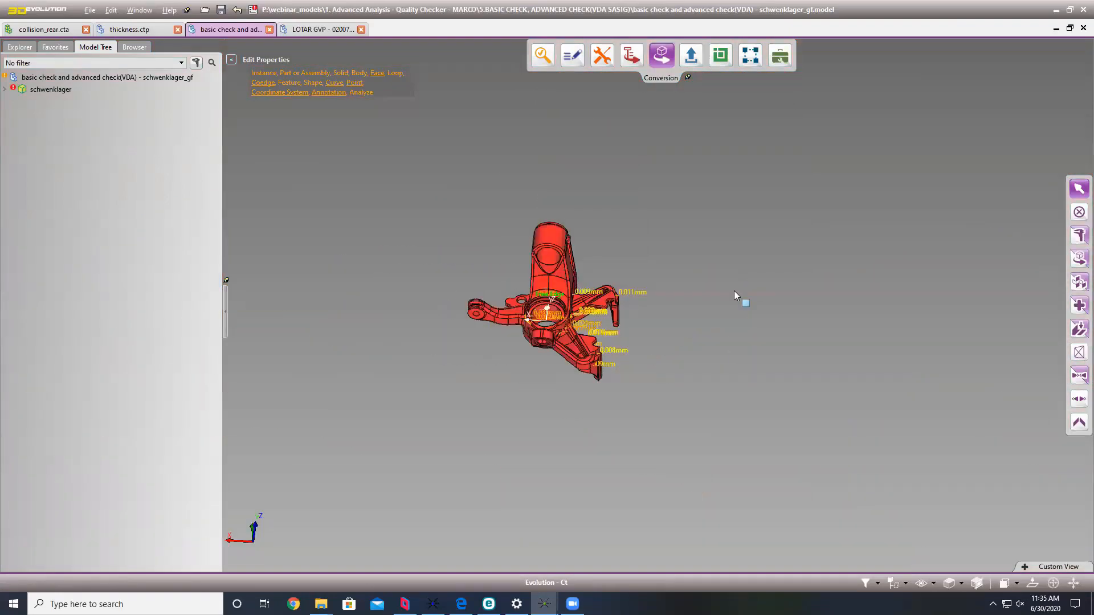
# Step: Run the check on the schwenklager part with the BasicCheck profile, review the result and dismiss it
pyautogui.click(1079, 235)
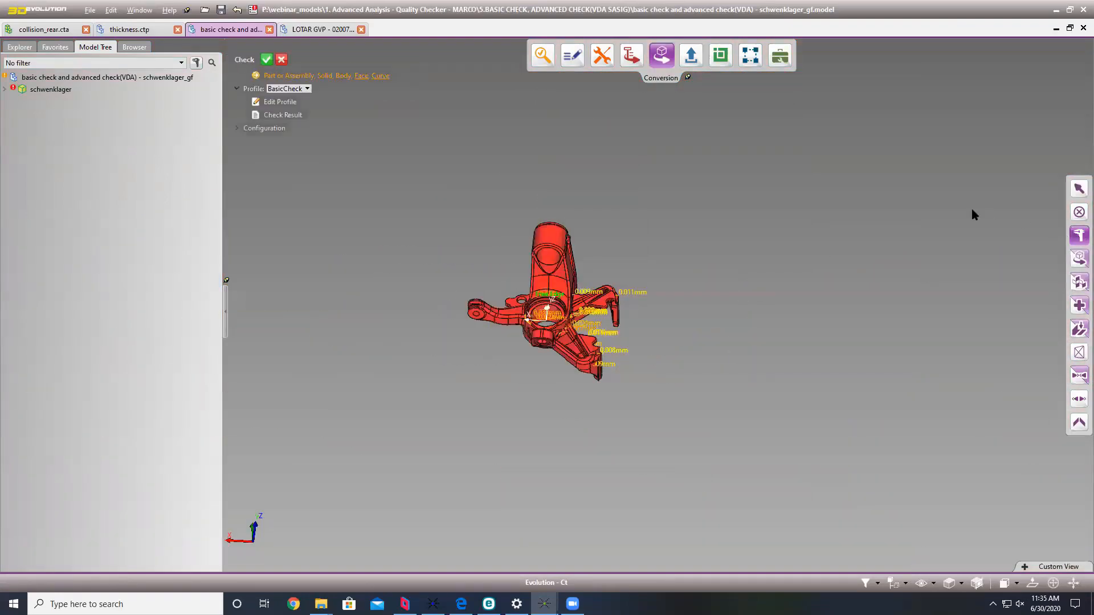
pyautogui.click(266, 59)
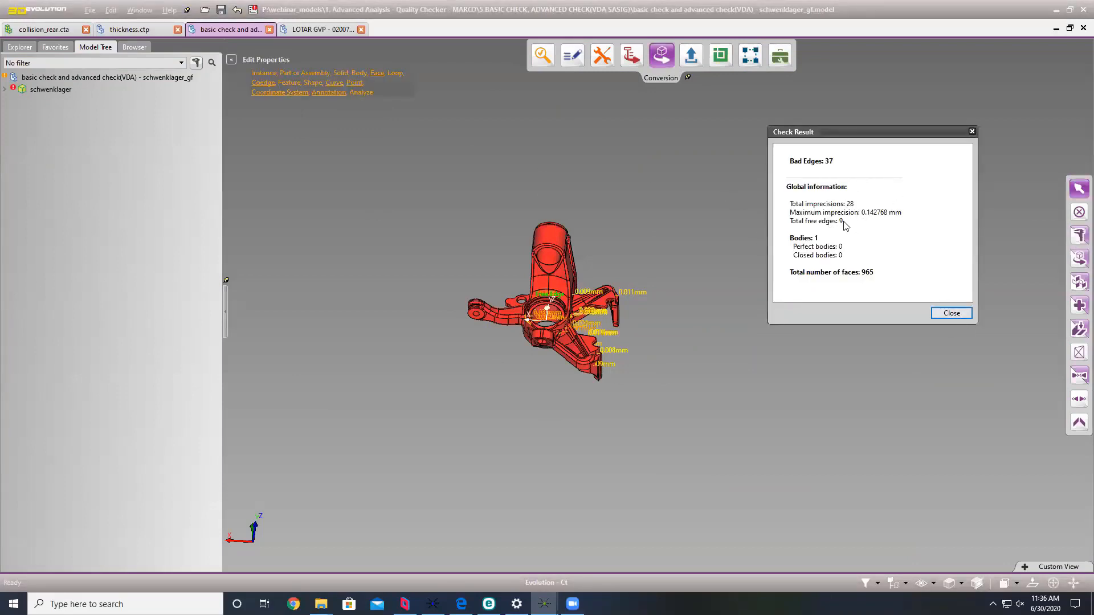
pyautogui.click(965, 315)
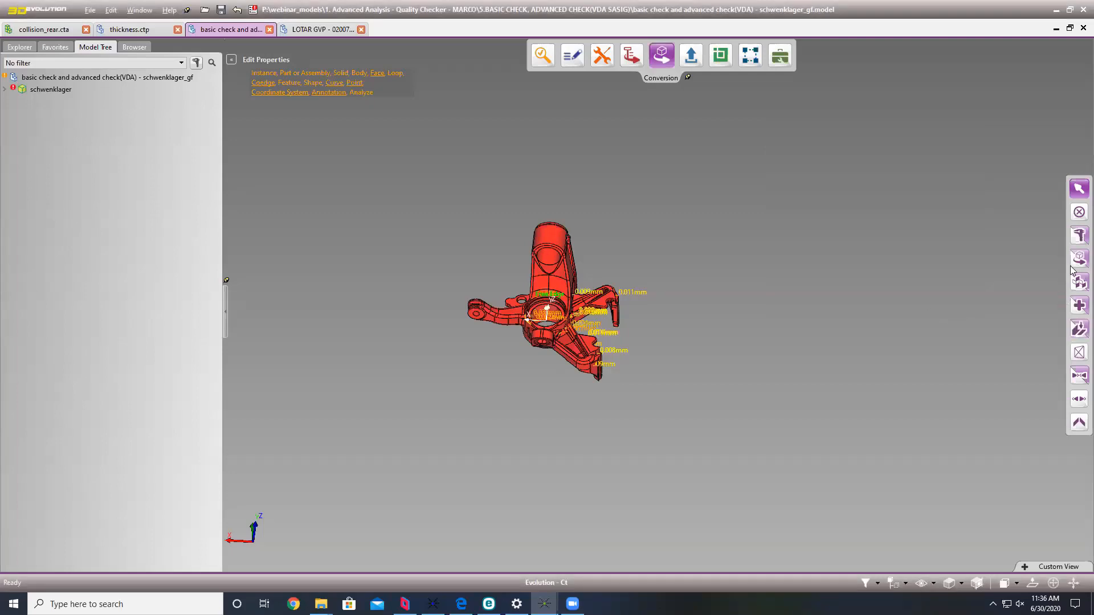
# Step: Start another check, browse the available profiles, keep BasicCheck and bring up its check result
pyautogui.click(1079, 235)
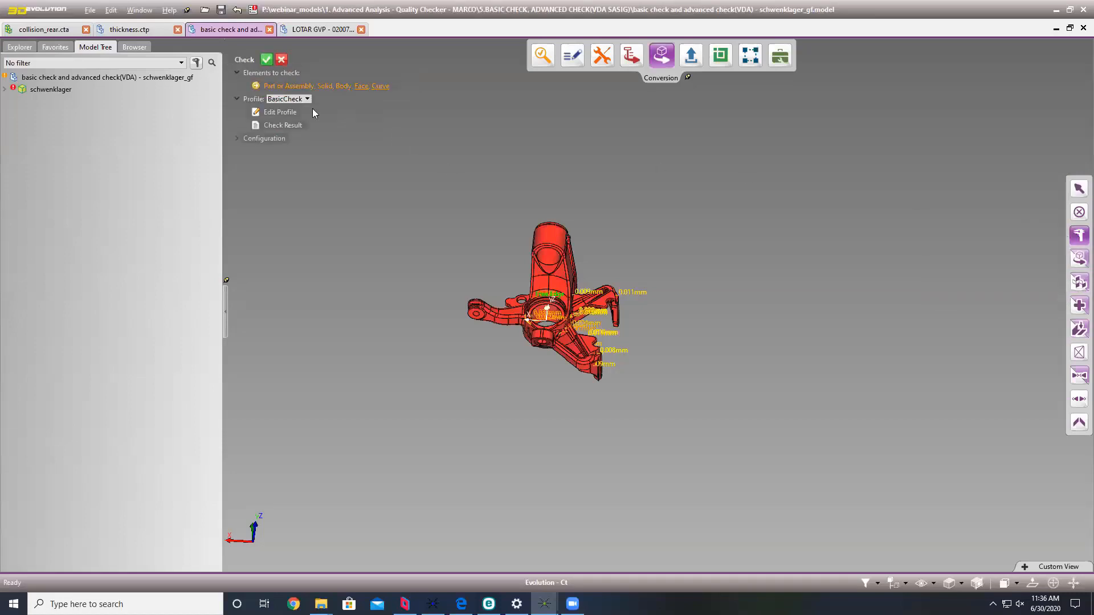
pyautogui.click(294, 100)
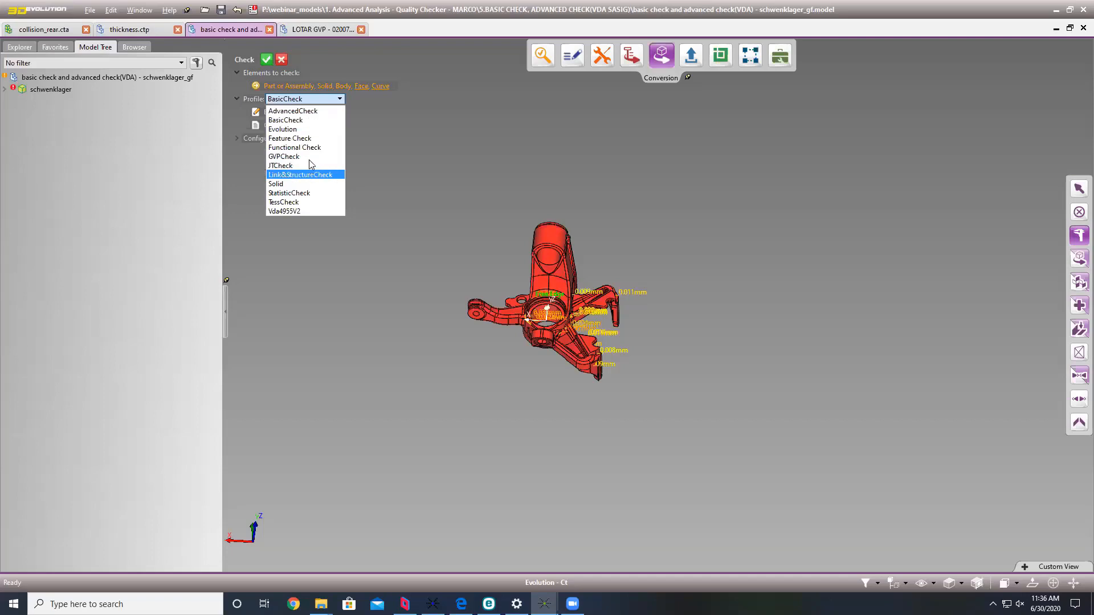
pyautogui.click(303, 120)
pyautogui.click(288, 125)
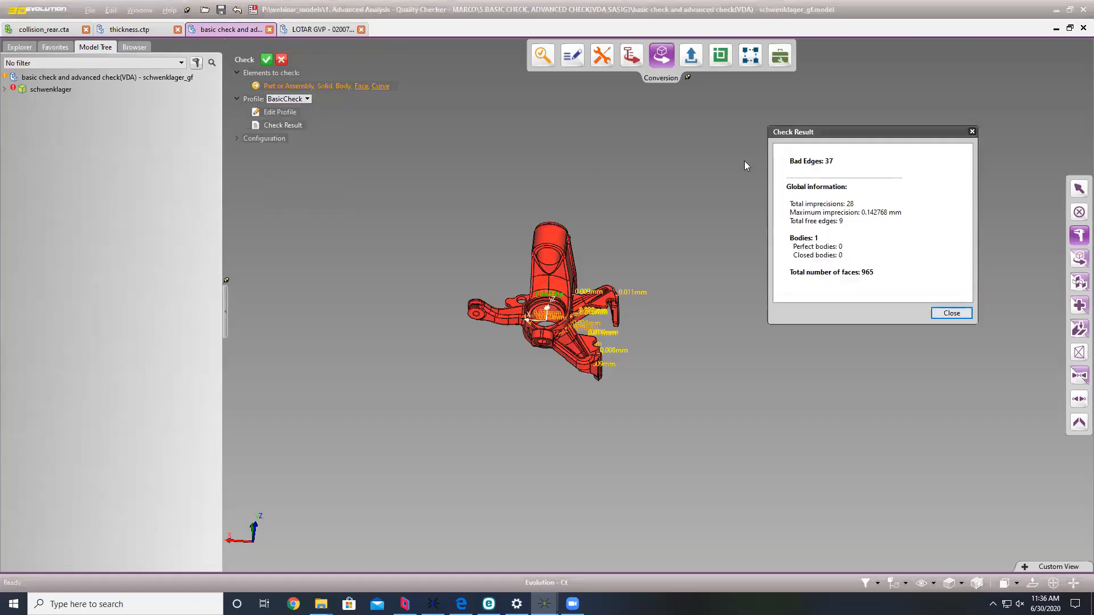
# Step: Review the topology, face and surface criteria of the AdvancedCheck profile in the checker configuration, and leave without applying it
pyautogui.click(287, 112)
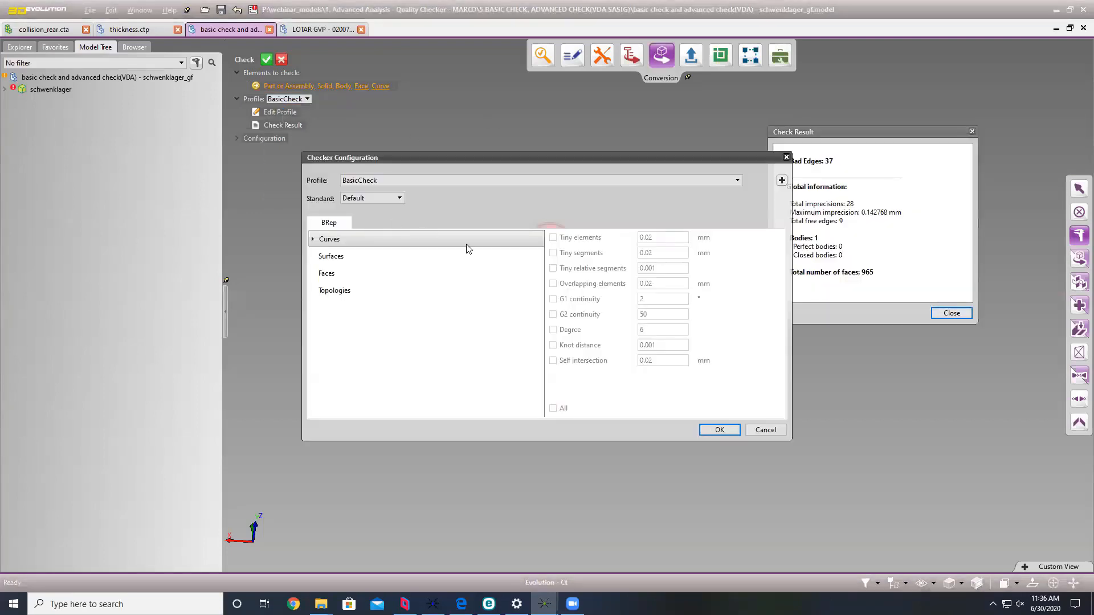
pyautogui.click(380, 180)
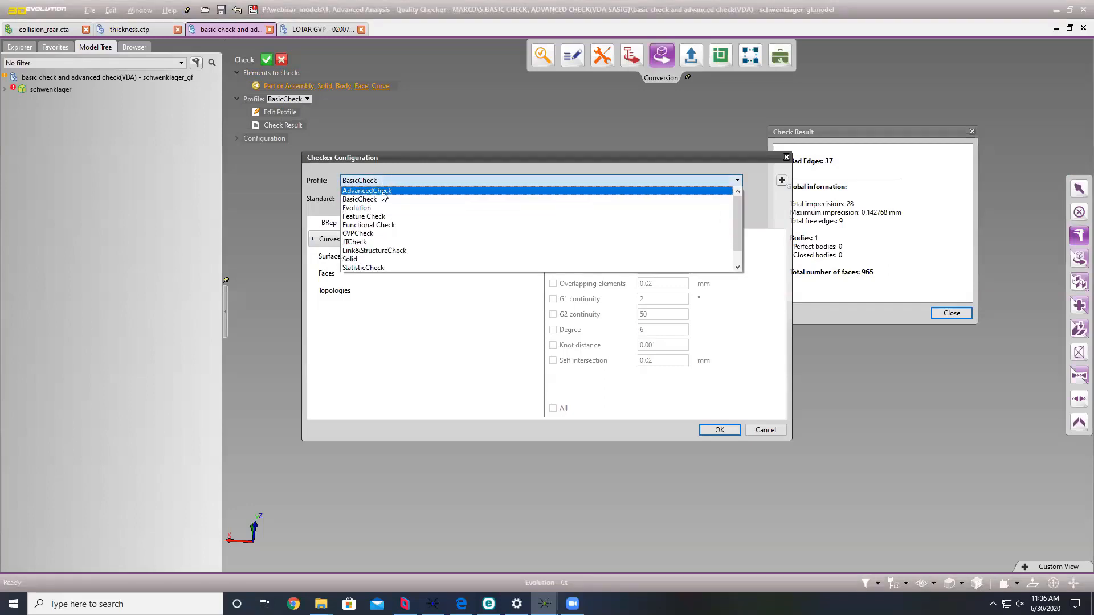
pyautogui.click(386, 196)
pyautogui.click(347, 290)
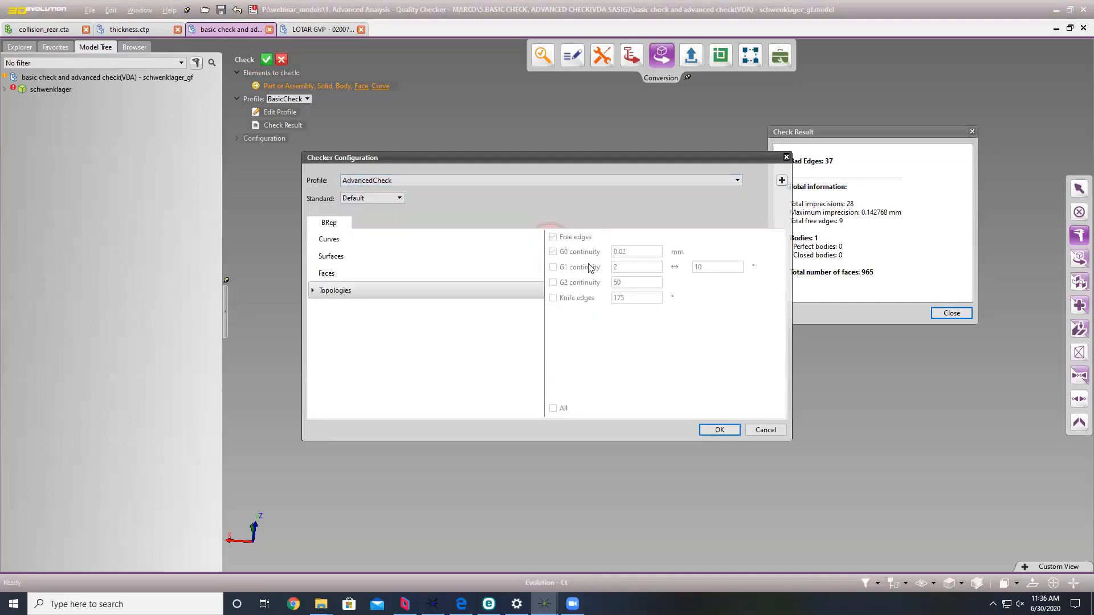
pyautogui.click(334, 273)
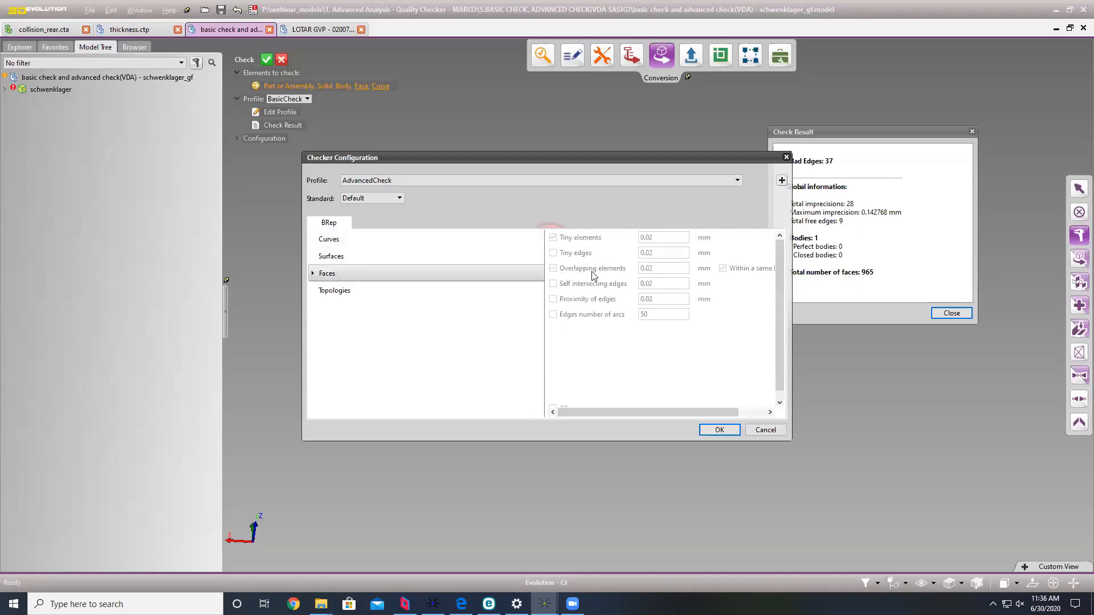
pyautogui.click(351, 256)
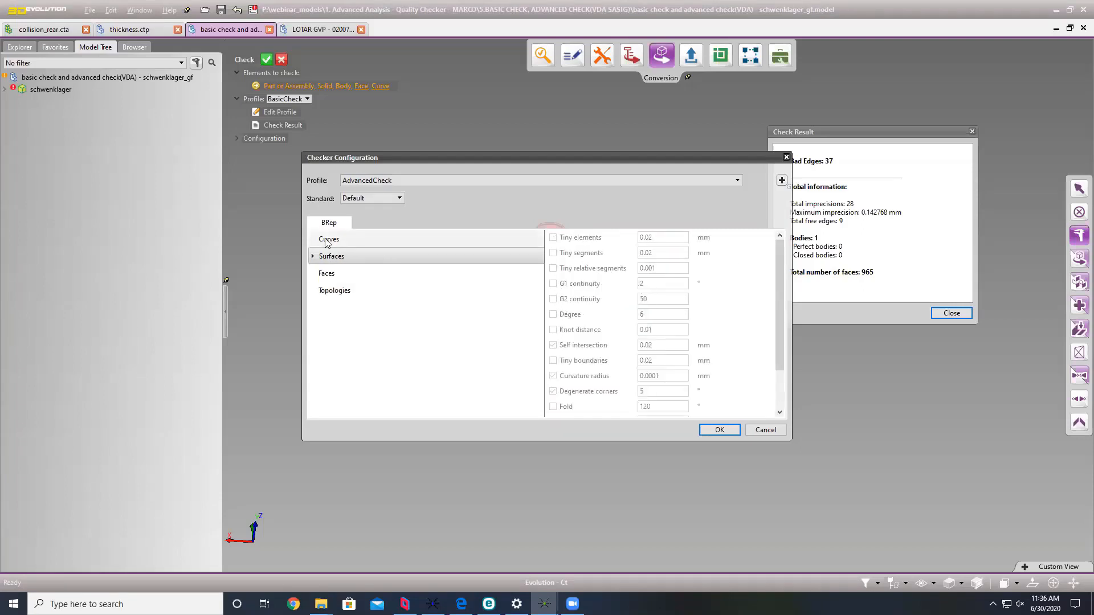
pyautogui.click(766, 430)
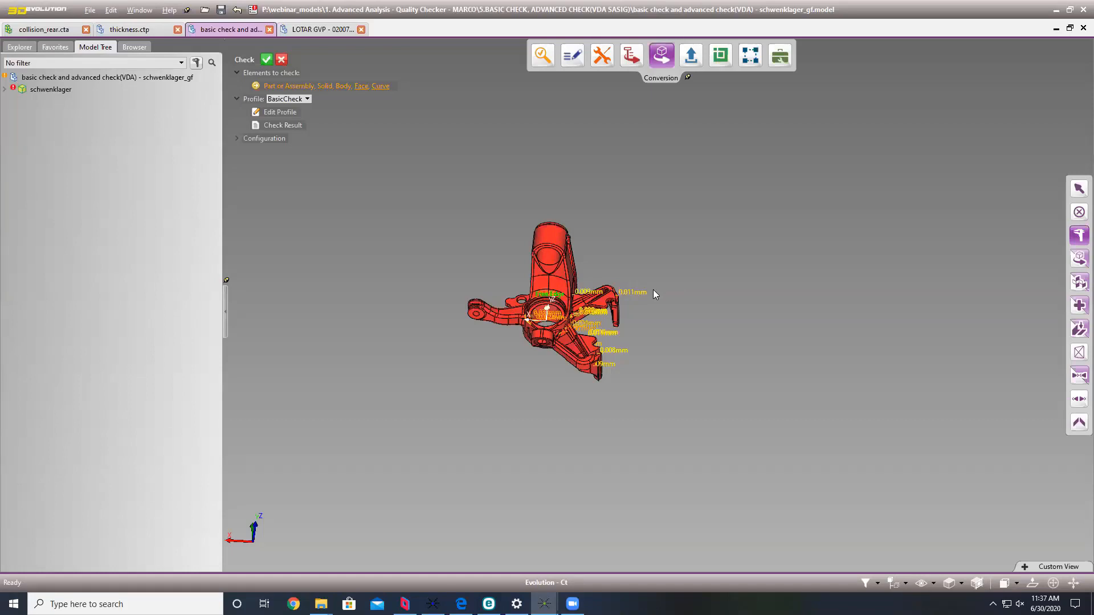
# Step: Bring up the check result and set the BasicCheck profile's standard to ODETTE QAM V2 in the checker configuration
pyautogui.click(276, 125)
pyautogui.click(274, 115)
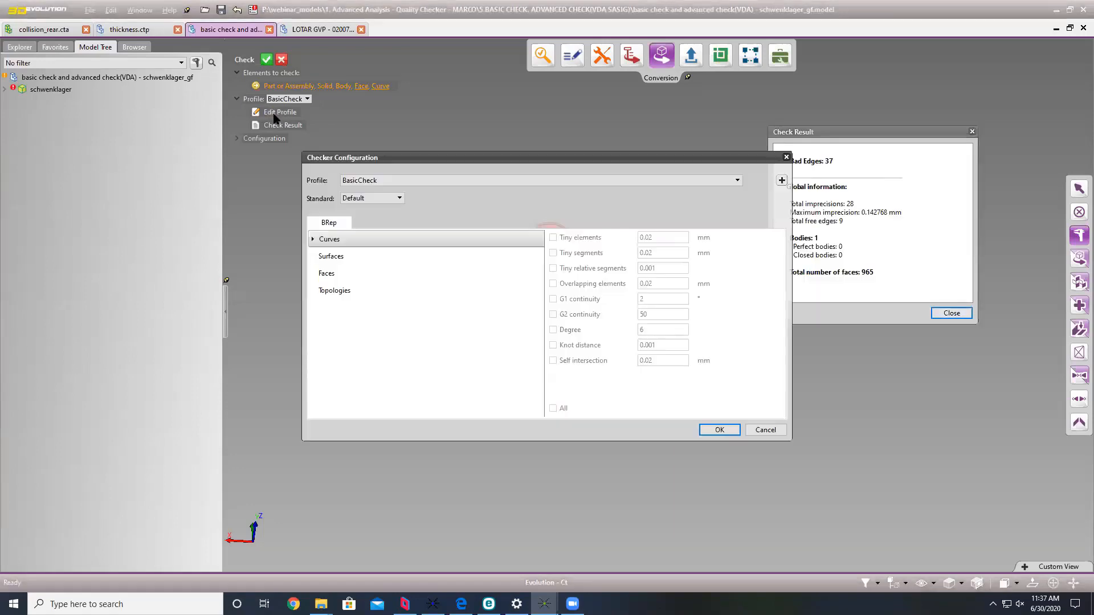
pyautogui.click(383, 198)
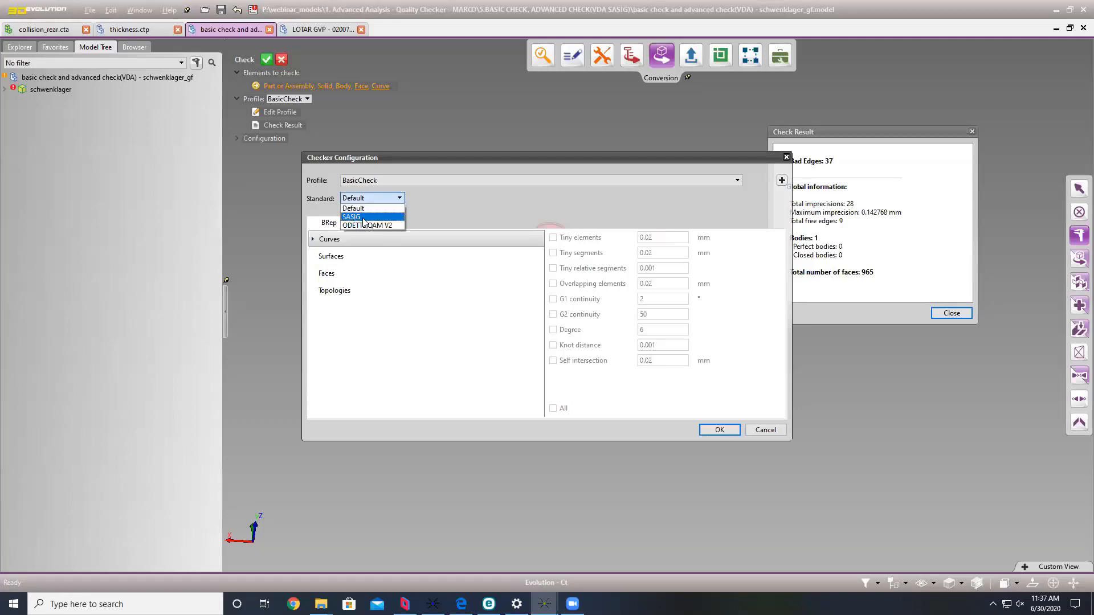
pyautogui.click(377, 225)
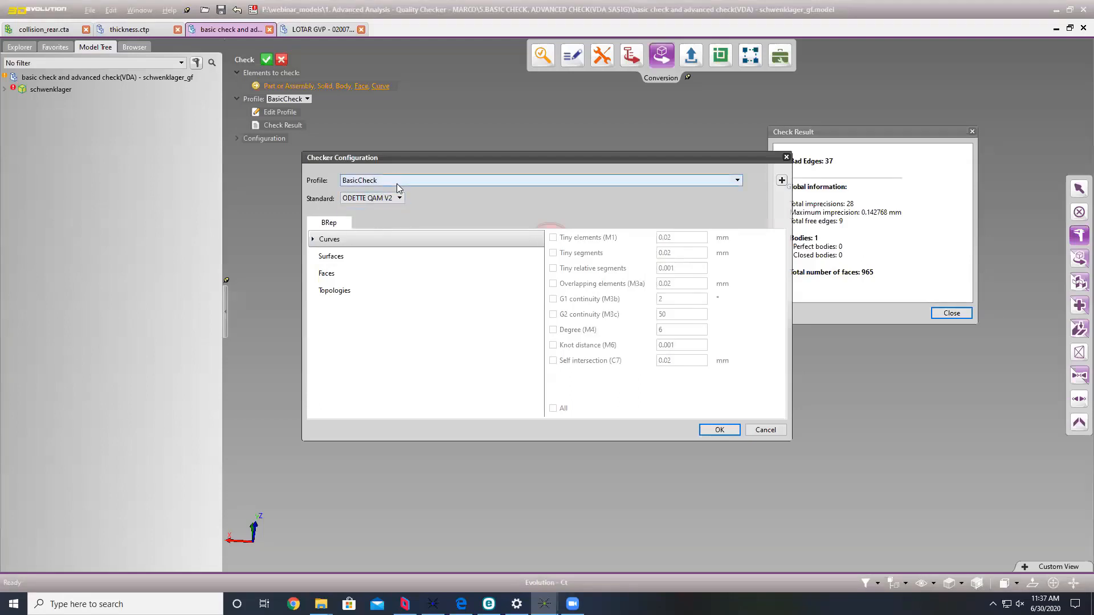
# Step: Apply the Vda4955V2 check profile after reviewing its surface, face and topology criteria, and dismiss the check result
pyautogui.click(396, 181)
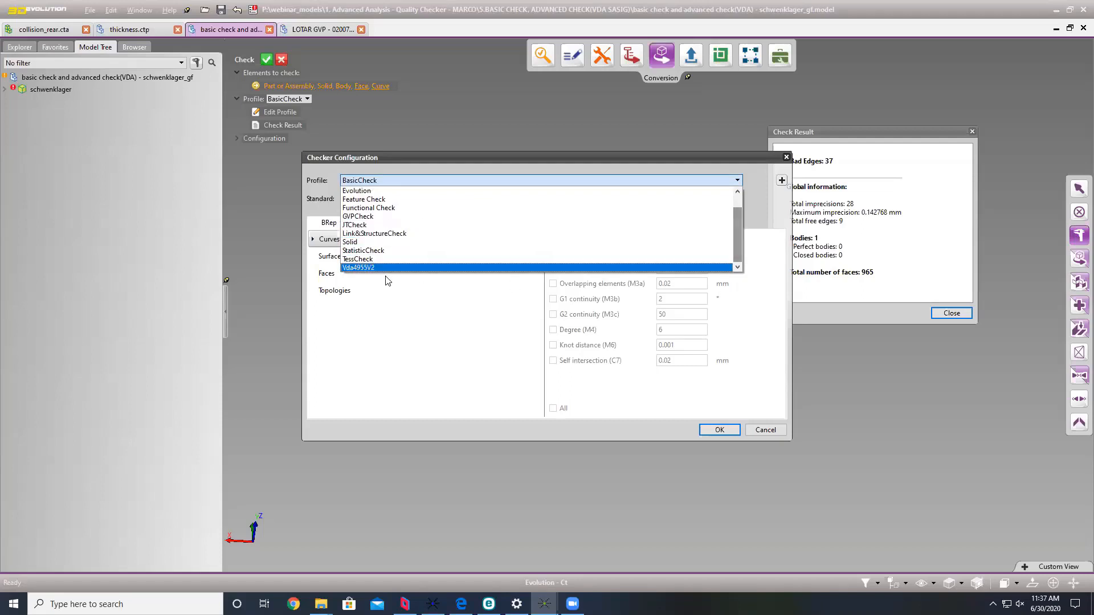
pyautogui.click(384, 266)
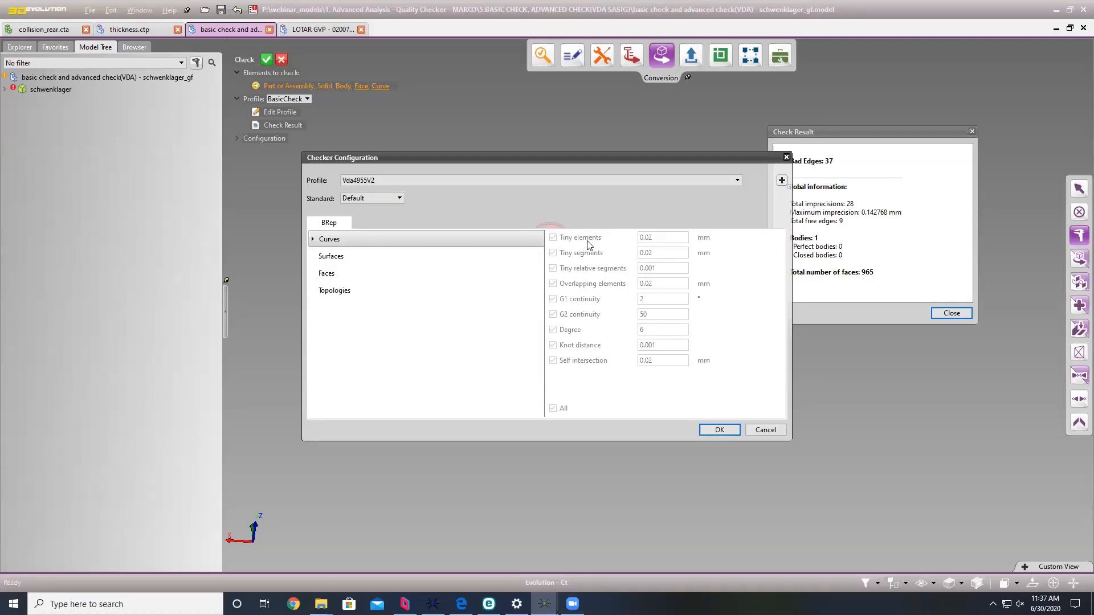
pyautogui.click(335, 257)
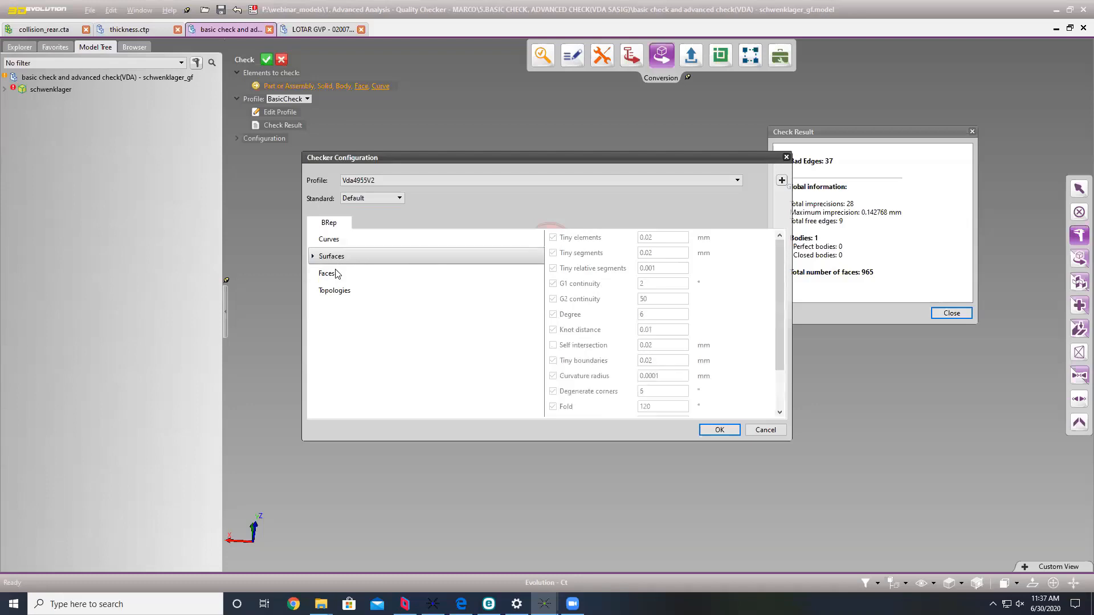
pyautogui.click(335, 274)
pyautogui.click(424, 286)
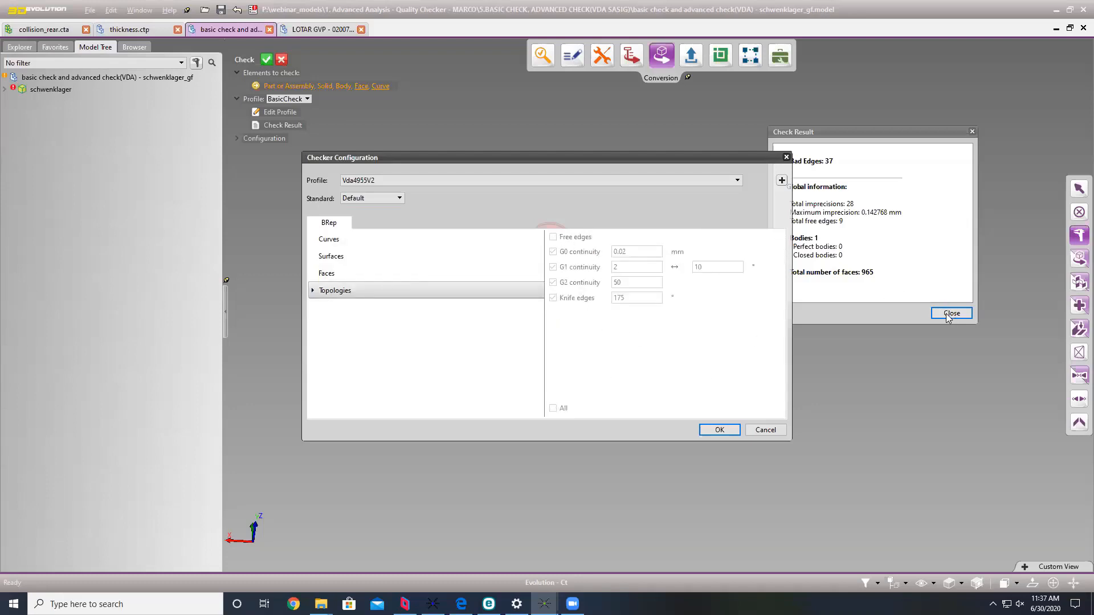
pyautogui.moveTo(544, 157); pyautogui.dragTo(452, 139)
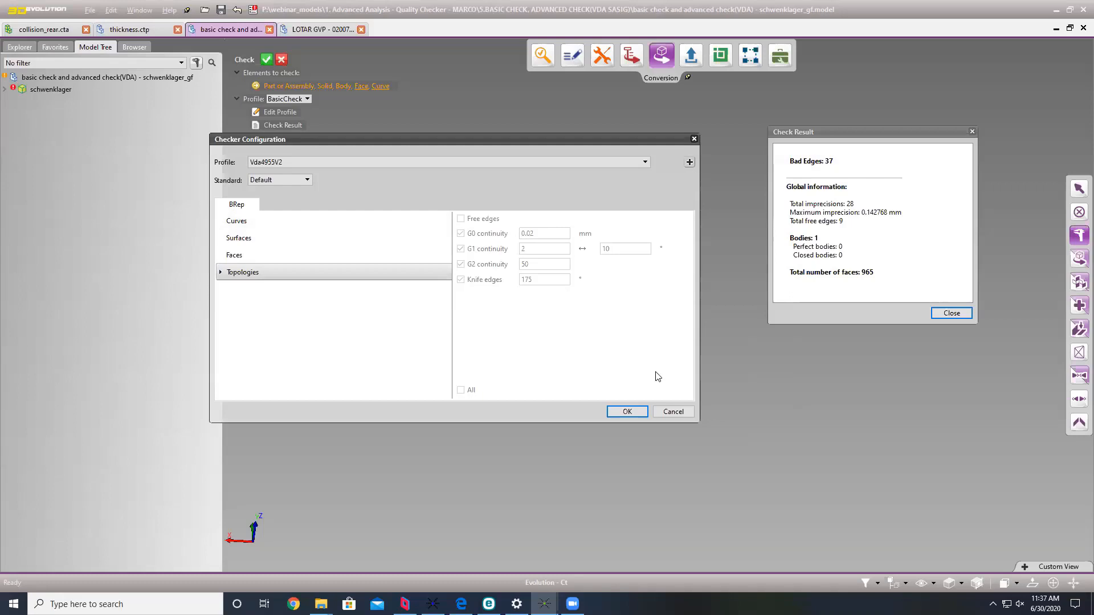
pyautogui.click(637, 413)
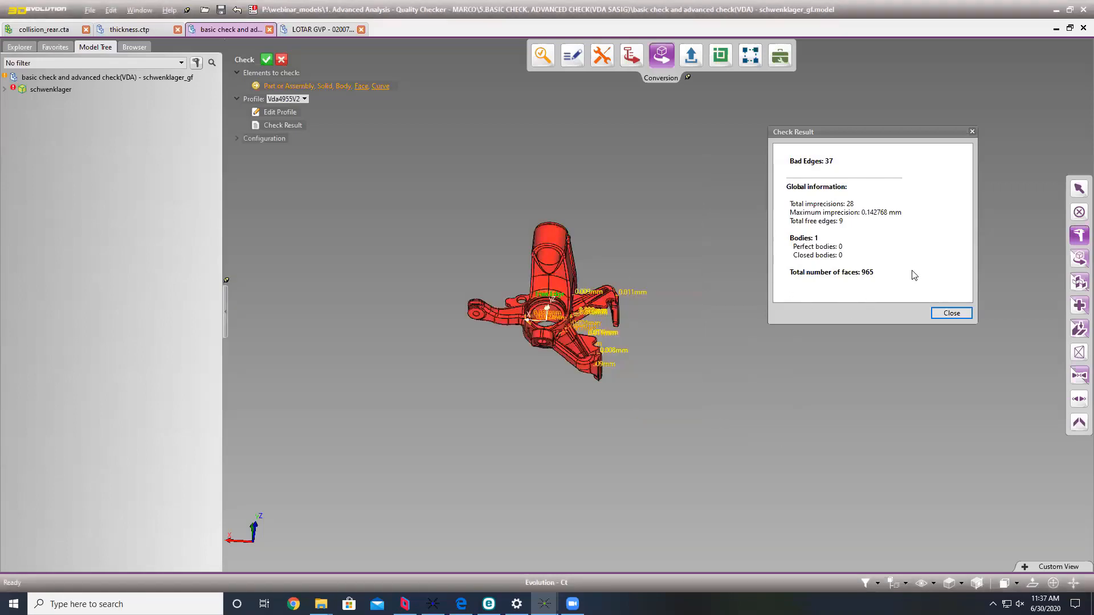
pyautogui.click(952, 314)
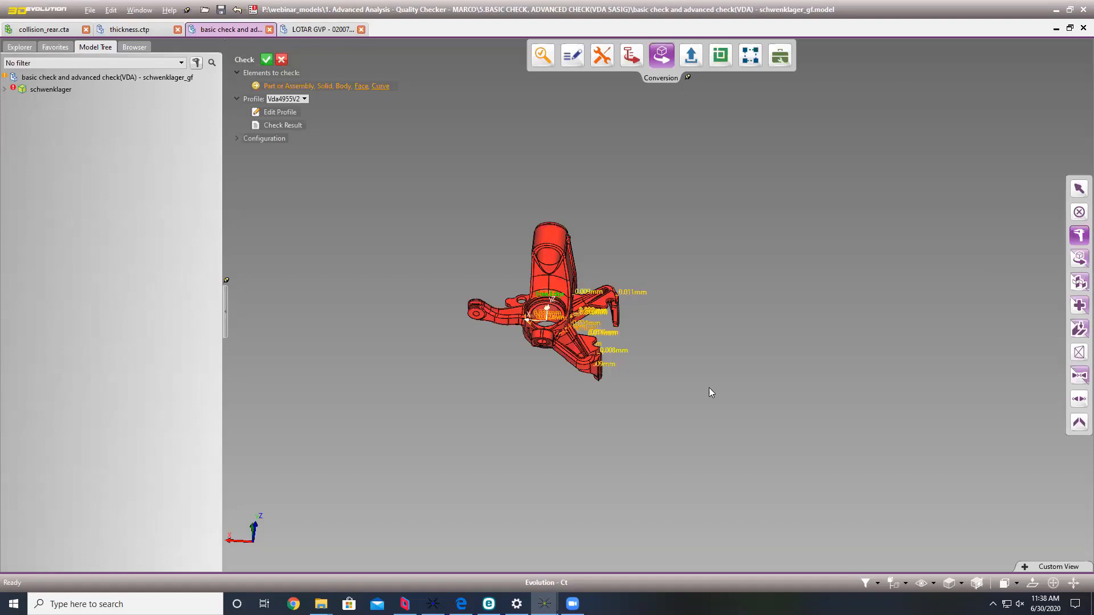
# Step: Enlarge the Shell window and reposition it over the model to examine the log of recorded commands
pyautogui.moveTo(482, 316)
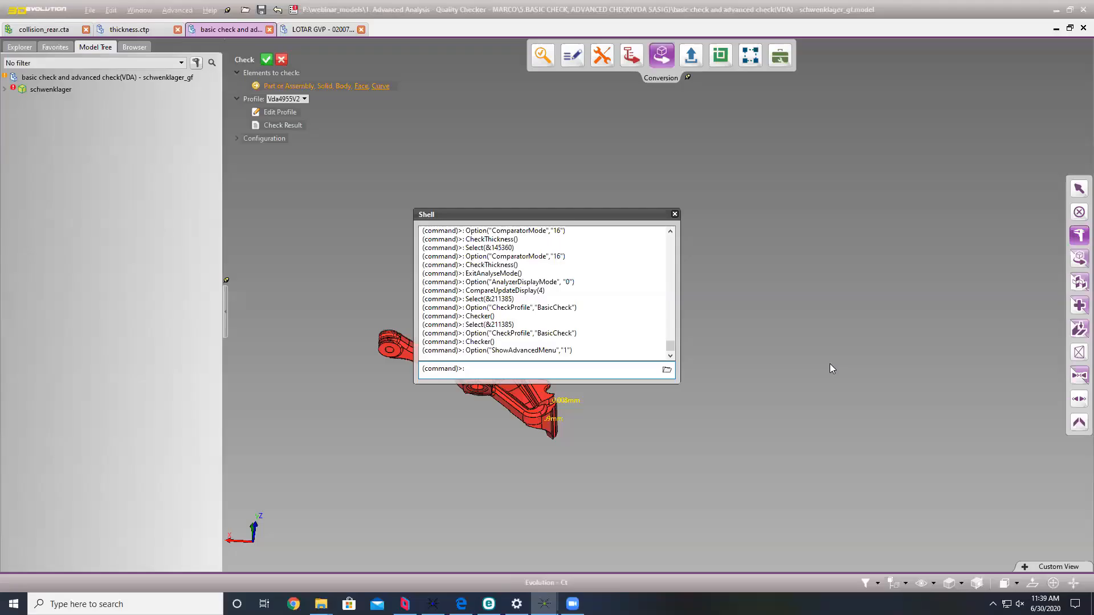
pyautogui.moveTo(683, 381); pyautogui.dragTo(1016, 380)
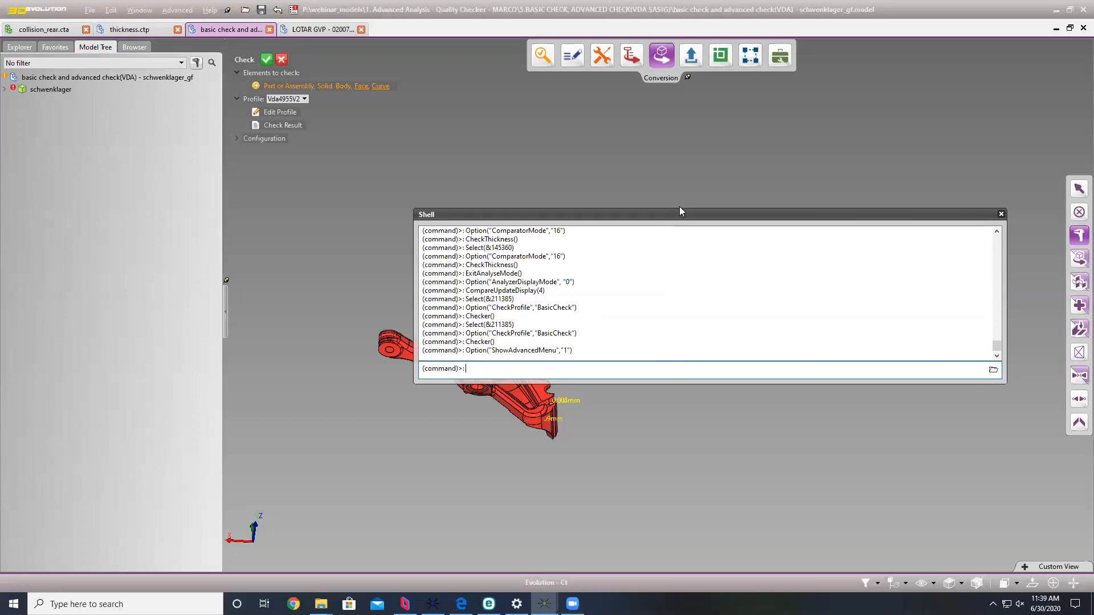
pyautogui.moveTo(679, 206); pyautogui.dragTo(710, 29)
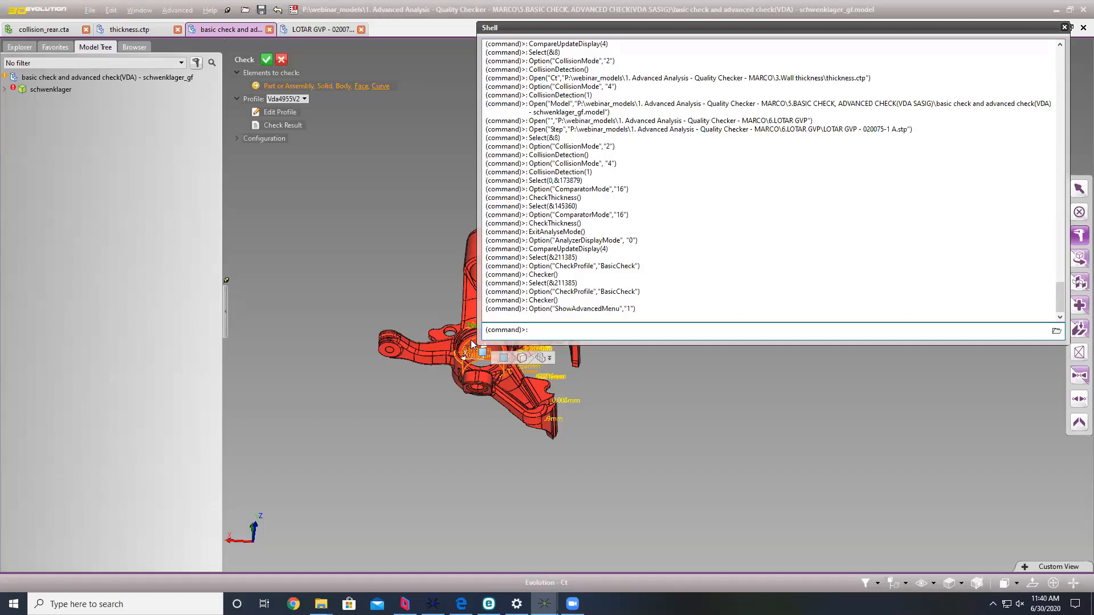
pyautogui.moveTo(731, 24); pyautogui.dragTo(585, 77)
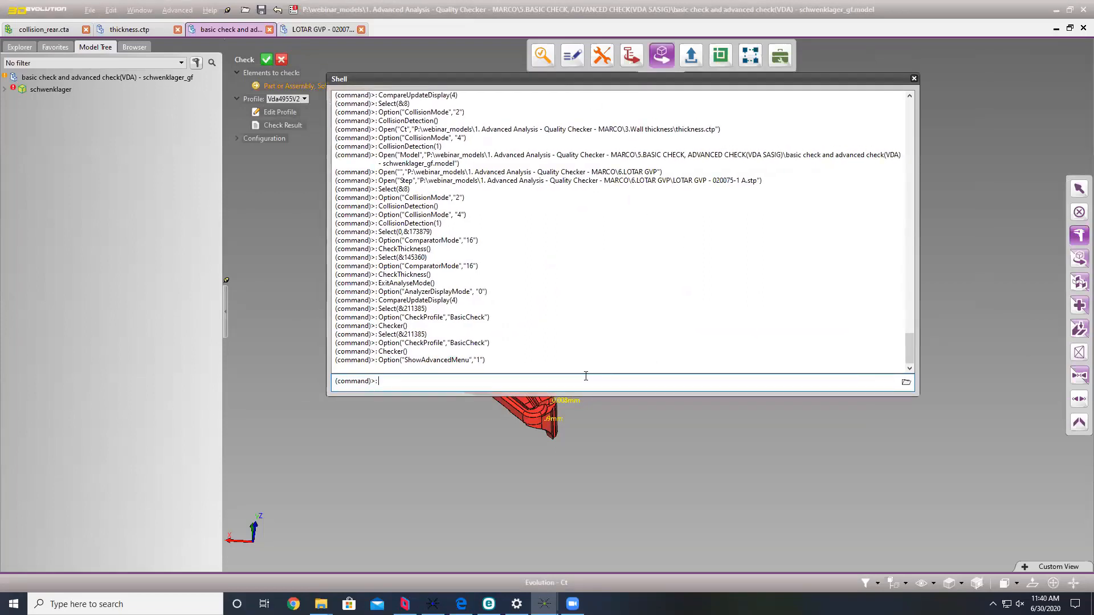